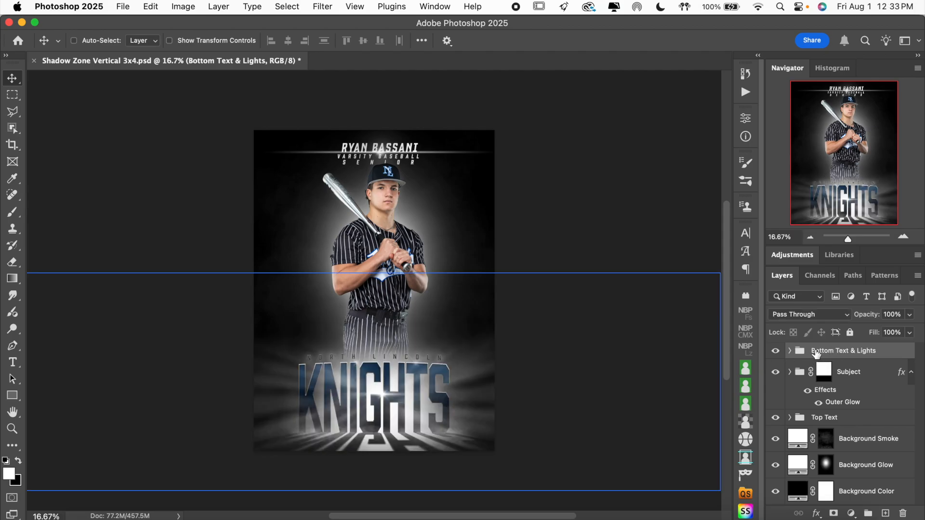
Toggle the Subject and Top Text groups off and on to examine what each contributes to the poster.
left_click(776, 372)
left_click(776, 373)
left_click(776, 373)
left_click(776, 373)
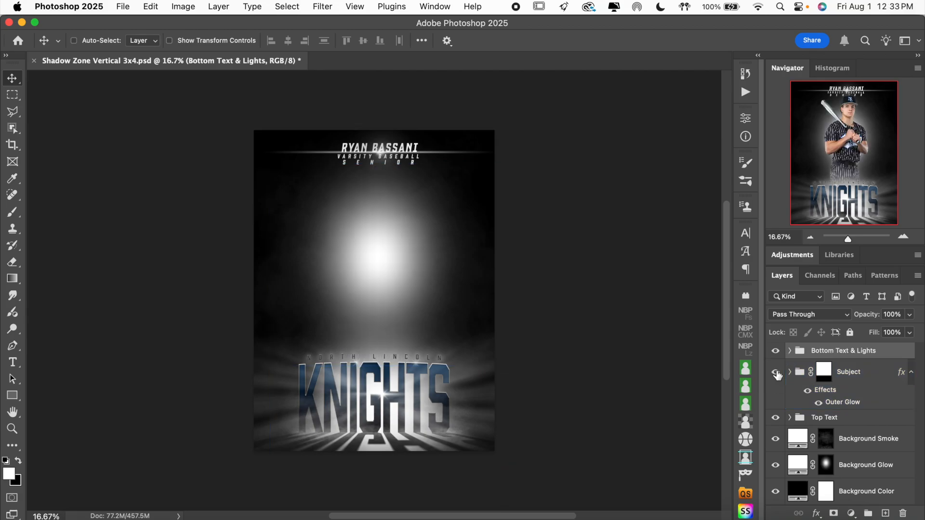
left_click(776, 418)
left_click(776, 418)
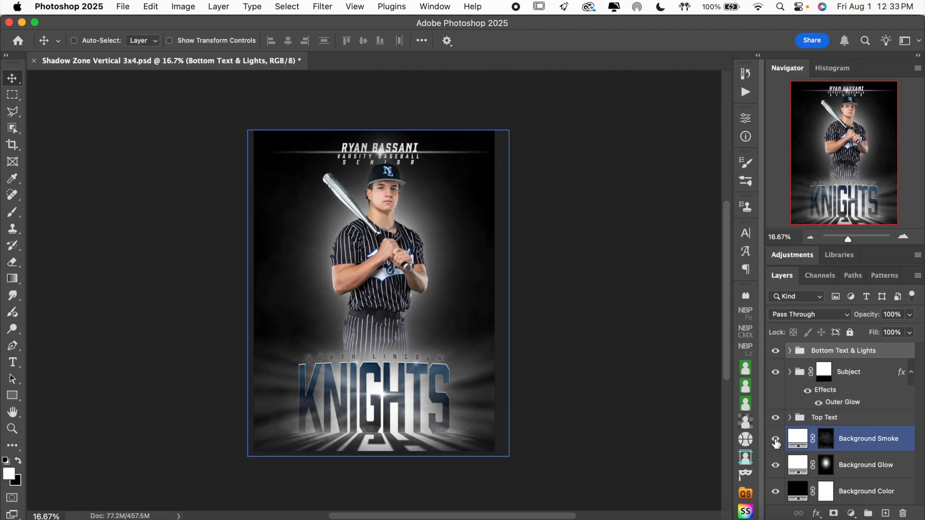
Toggle the Background Smoke, Background Glow and Background Color layers off and on to examine their effect.
left_click(776, 440)
left_click(776, 440)
left_click(776, 441)
left_click(776, 441)
left_click(776, 466)
left_click(775, 466)
left_click(775, 466)
left_click(775, 466)
left_click(776, 491)
left_click(776, 492)
left_click(776, 493)
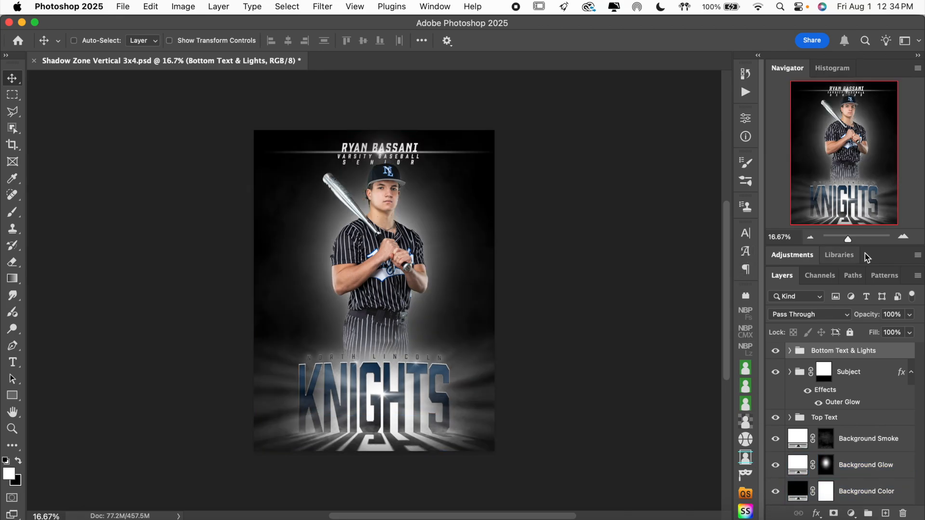
Enable Auto-Select for layers, select the sample athlete inside the Subject group and check its Sample layer by toggling visibility.
left_click(904, 238)
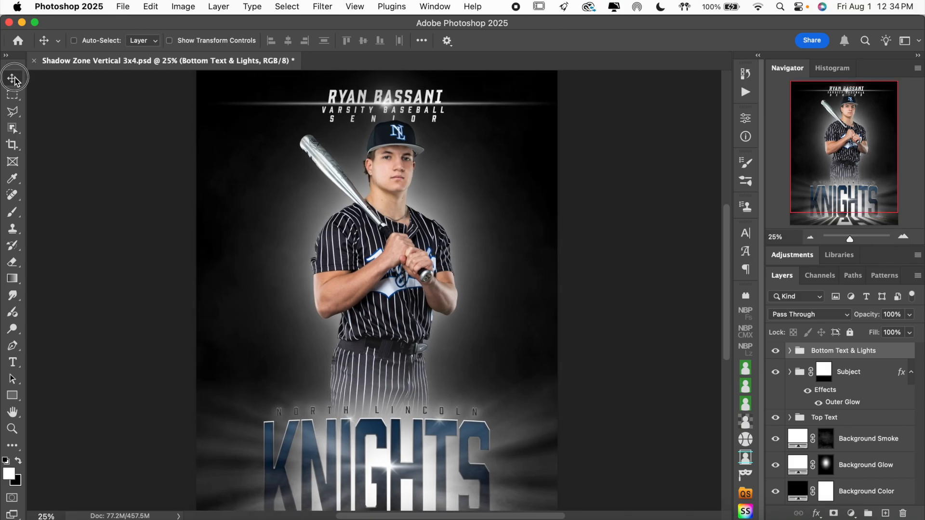
left_click(96, 44)
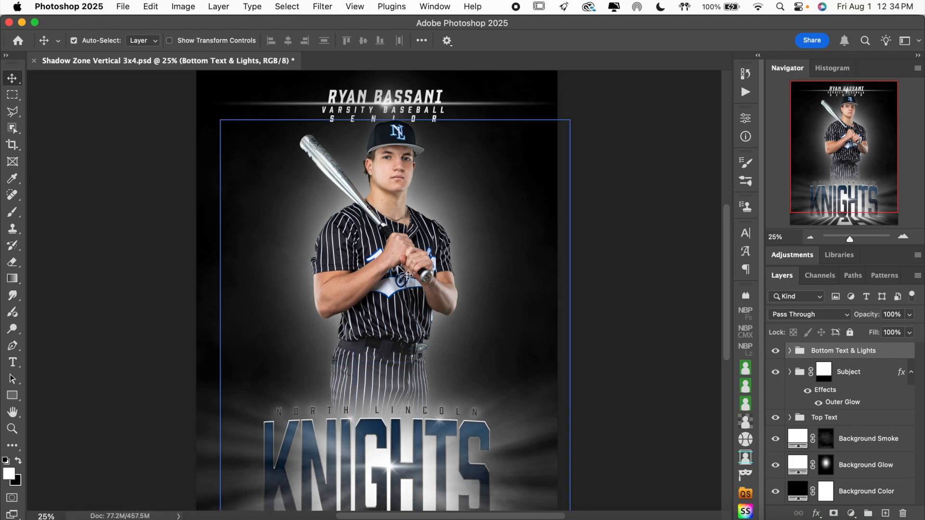
left_click(393, 277)
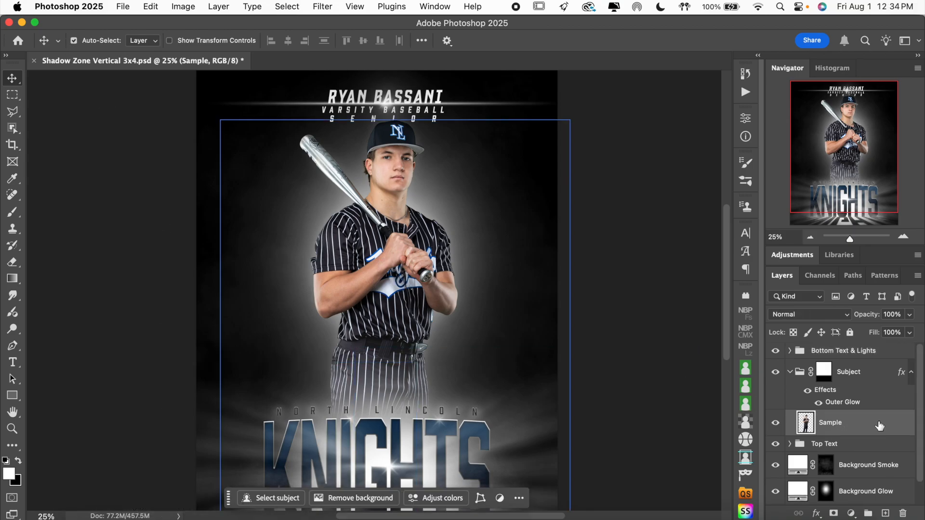
left_click(775, 425)
left_click(776, 425)
Place the MBP02330 football player cutout above the Sample layer in the Subject group and scale it to 82.60%.
left_click(75, 517)
left_click_drag(757, 260, 342, 283)
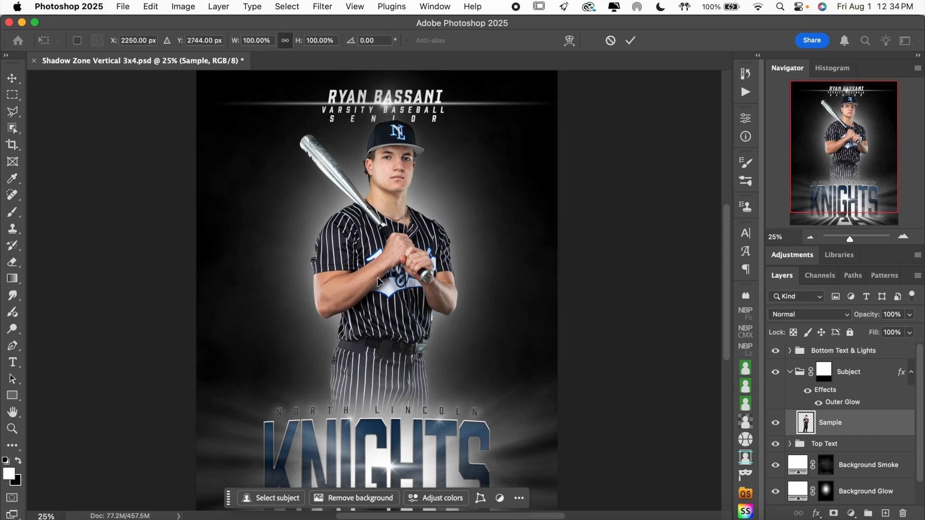
scroll(446, 198, "up", 4)
left_click_drag(390, 264, 390, 345)
left_click_drag(369, 148, 369, 221)
scroll(434, 337, "down", 6)
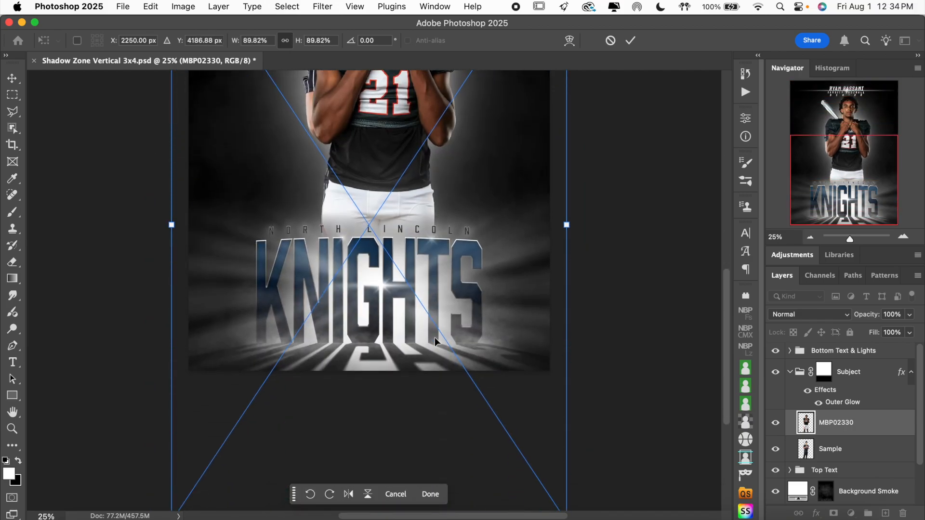
scroll(400, 379, "down", 3)
left_click_drag(369, 432, 372, 403)
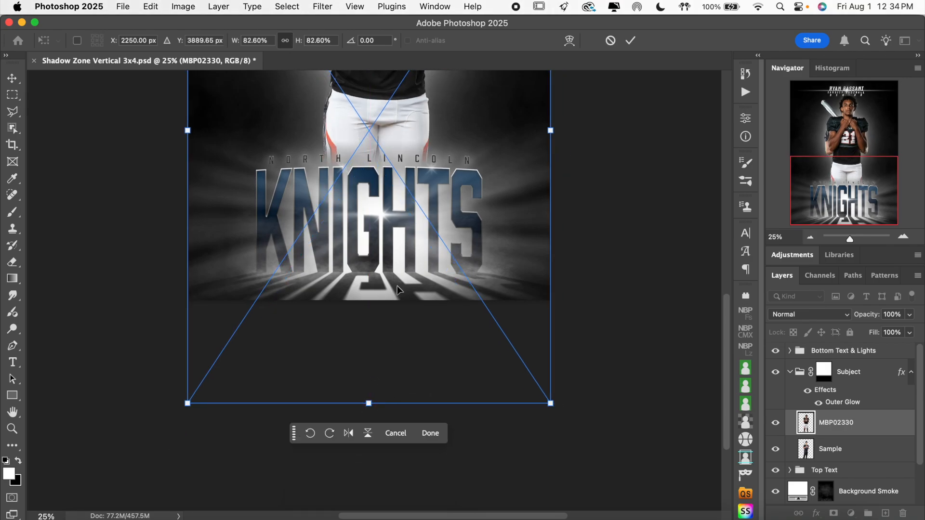
scroll(397, 289, "up", 10)
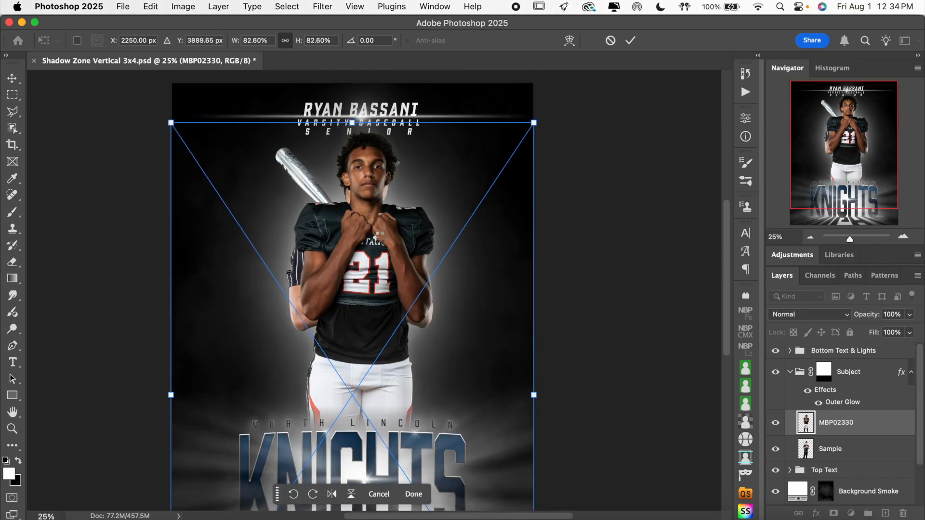
key("Return")
Hide the Sample layer and shift the football player slightly to the left within the Subject group.
left_click(775, 449)
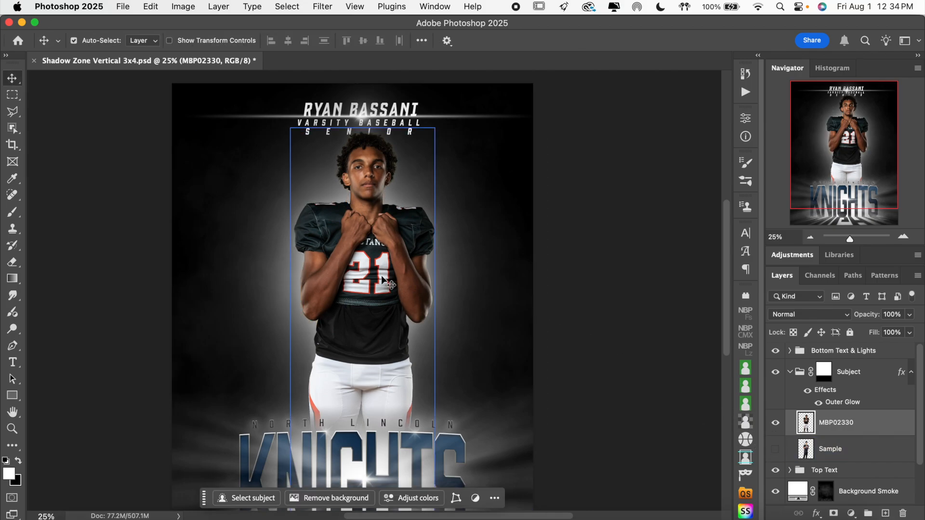
left_click_drag(379, 276, 372, 276)
scroll(634, 327, "down", 2)
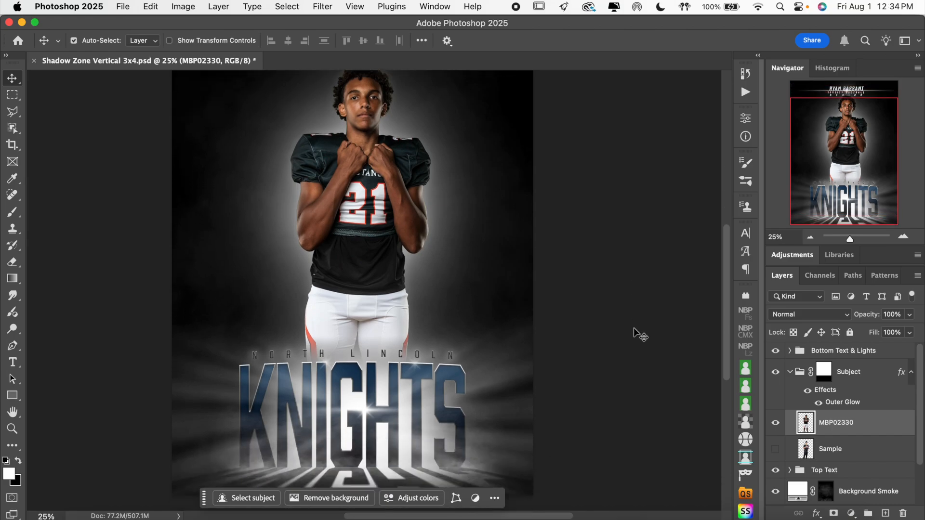
scroll(634, 328, "down", 3)
scroll(634, 327, "up", 3)
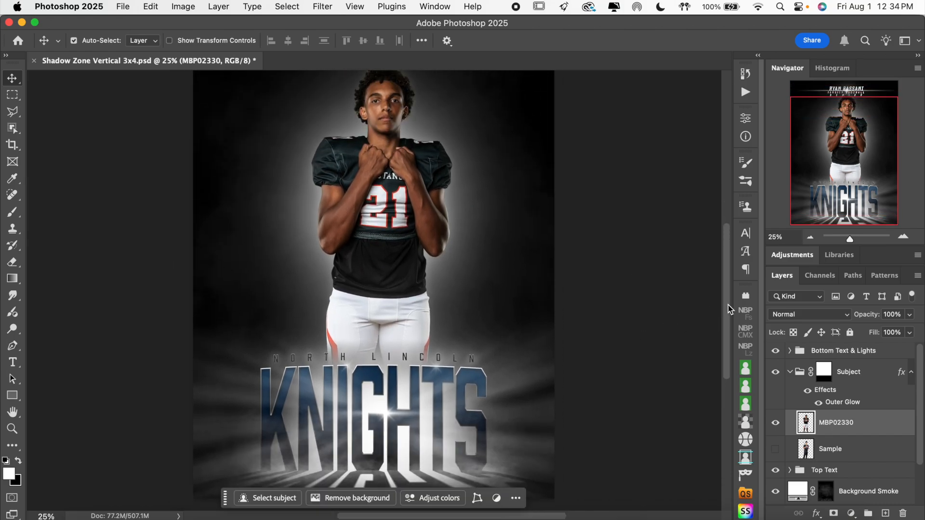
left_click(794, 380)
left_click(790, 373)
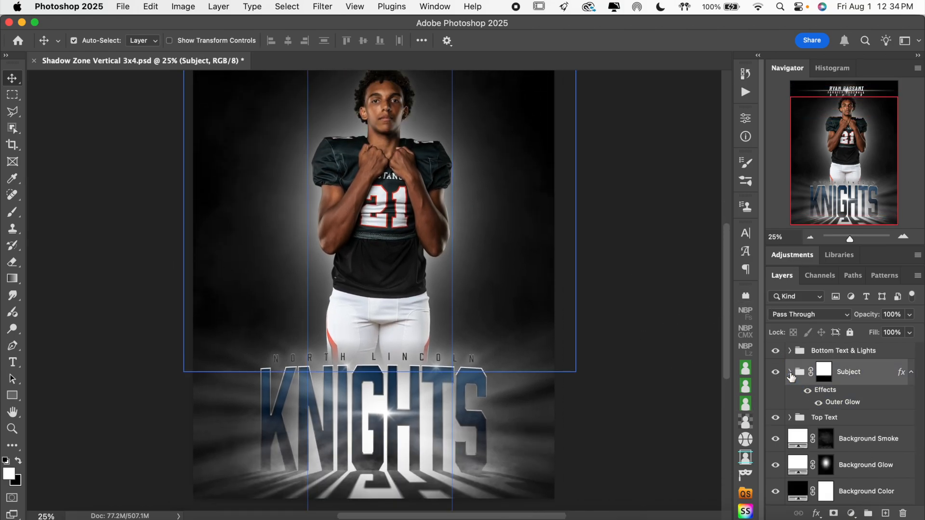
Recolor the Background Color fill by sampling the dark green of the jersey and darkening it to #0d1213.
scroll(634, 383, "up", 3)
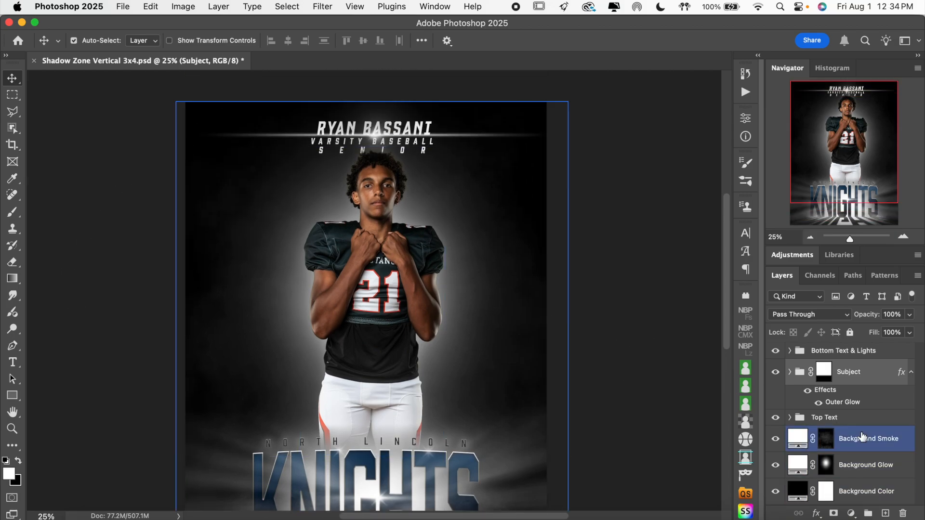
double_click(798, 491)
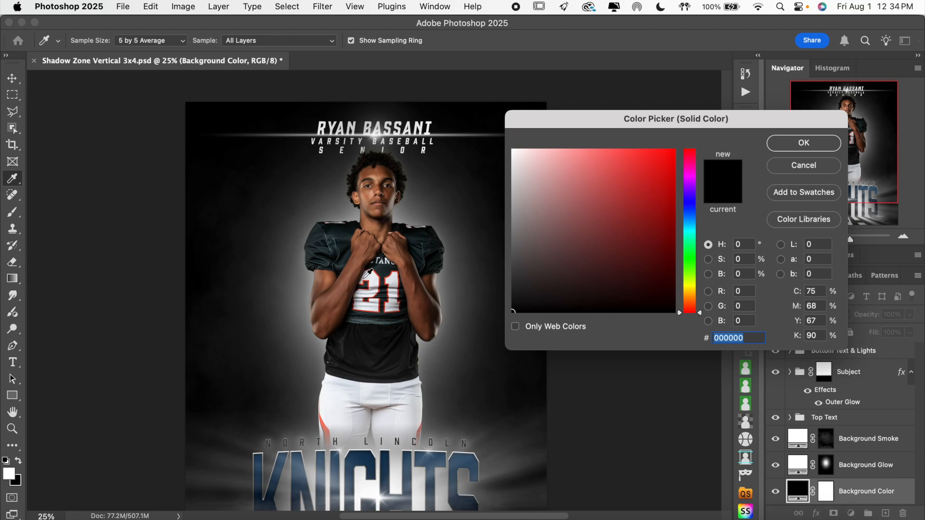
left_click(318, 237)
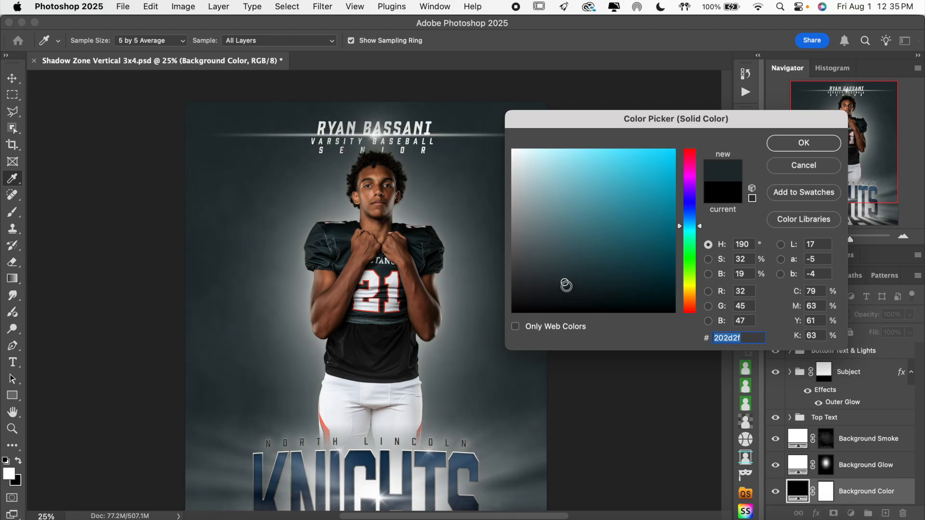
left_click(567, 288)
left_click(567, 295)
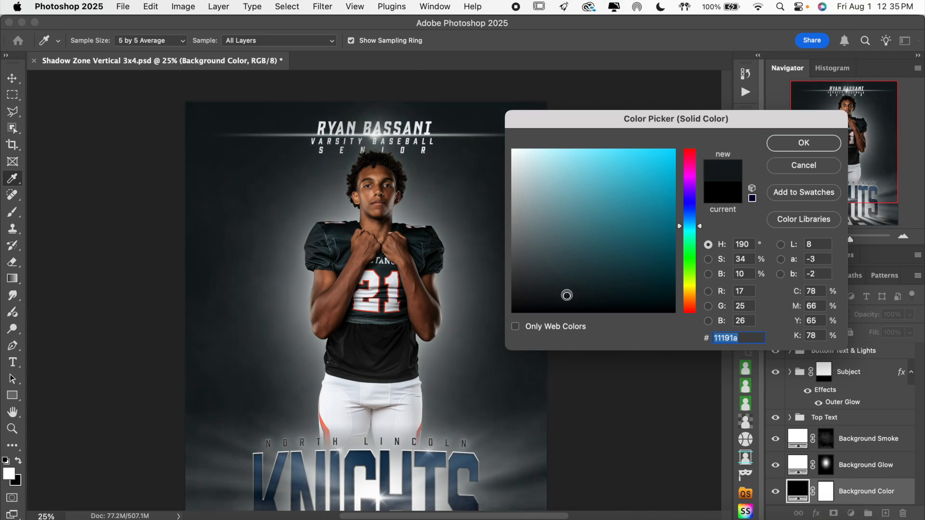
left_click(566, 300)
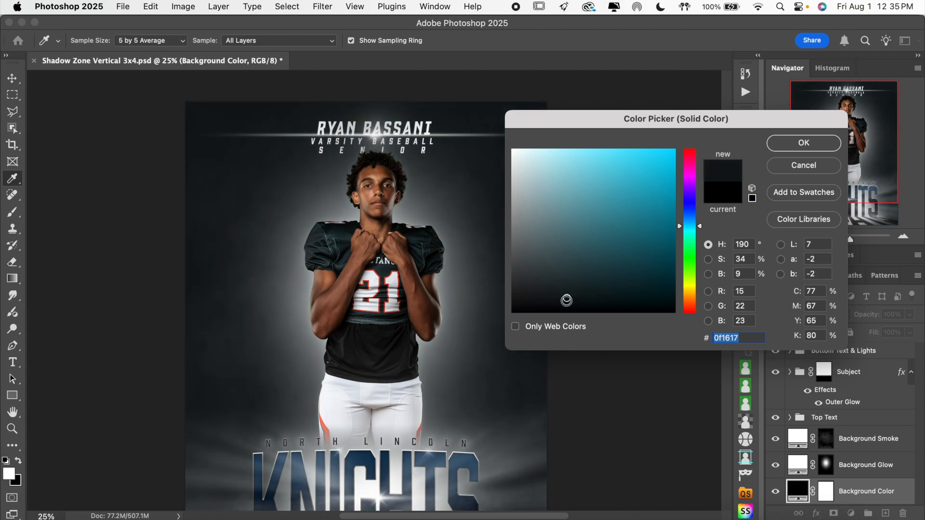
left_click(568, 302)
left_click(568, 301)
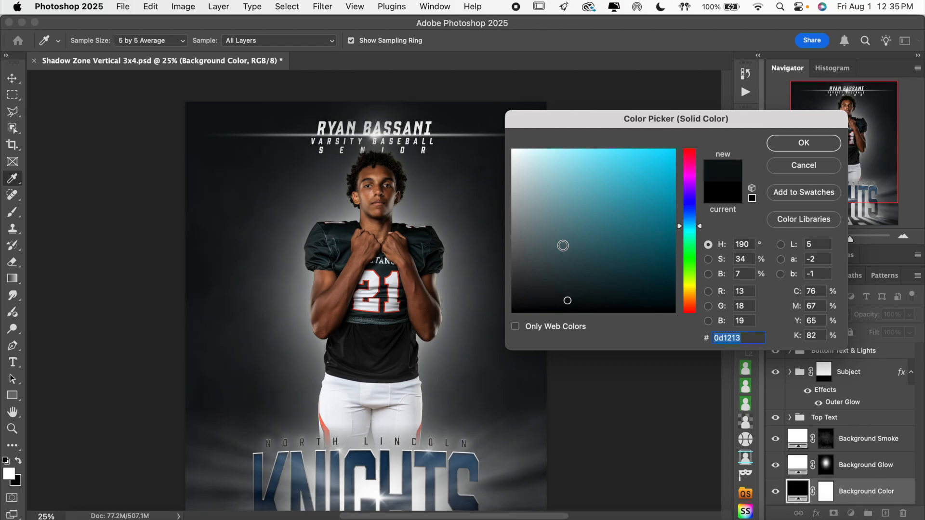
scroll(355, 341, "down", 3)
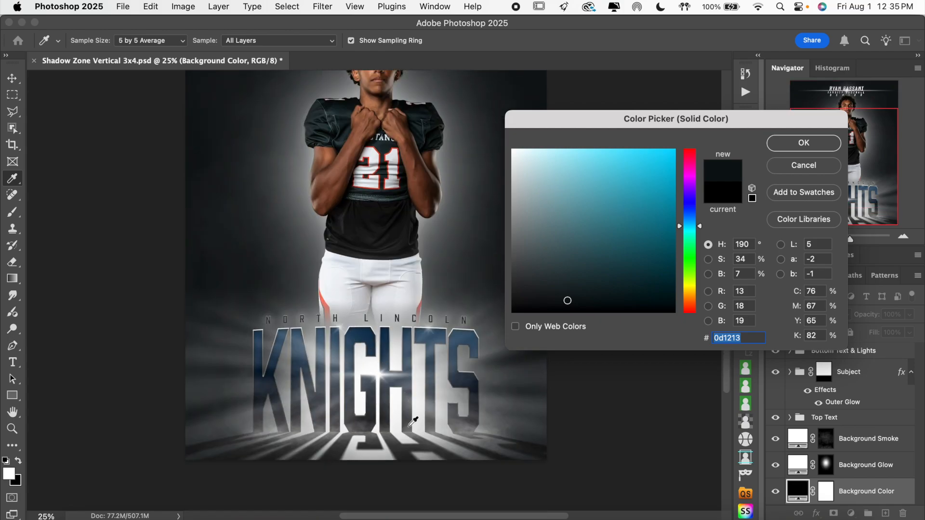
scroll(375, 337, "up", 2)
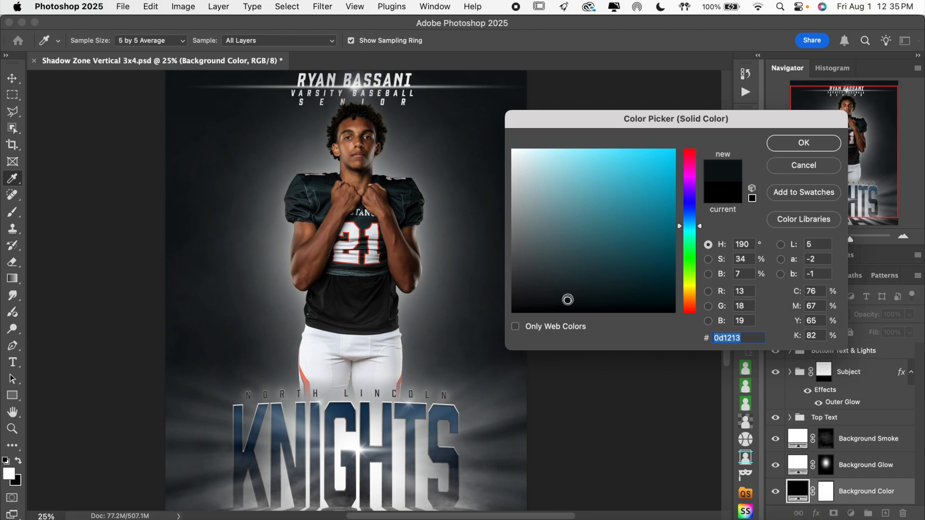
left_click(814, 144)
Toggle the Background Glow and Background Smoke layers off and on to check them against the new background color.
scroll(661, 308, "down", 3)
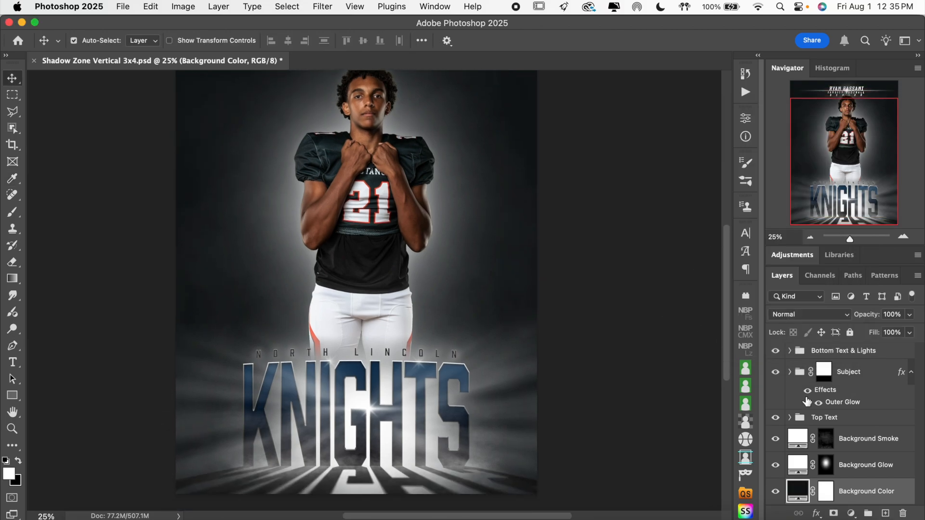
left_click(775, 465)
left_click(775, 465)
left_click(775, 439)
left_click(775, 439)
Replace the NAME text at the top of the poster with the new athlete's full name.
scroll(689, 394, "up", 2)
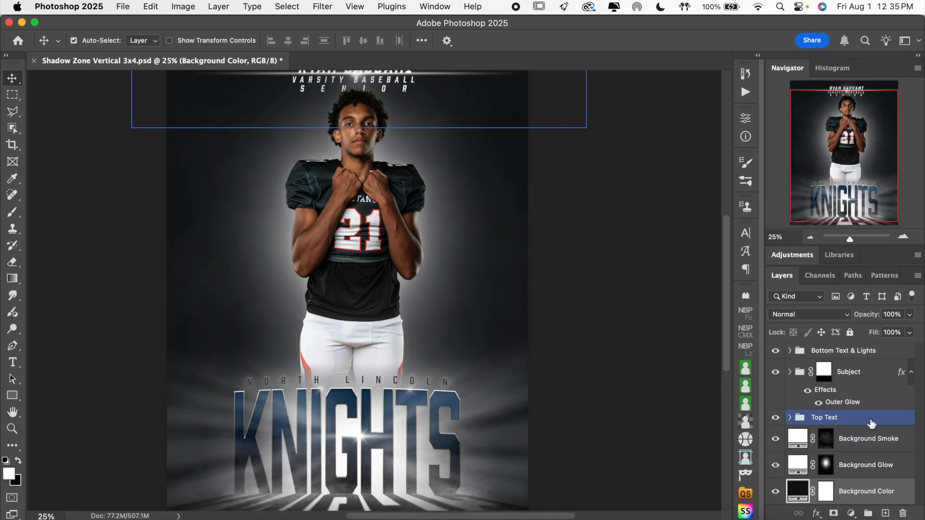
scroll(613, 281, "up", 2)
left_click(903, 237)
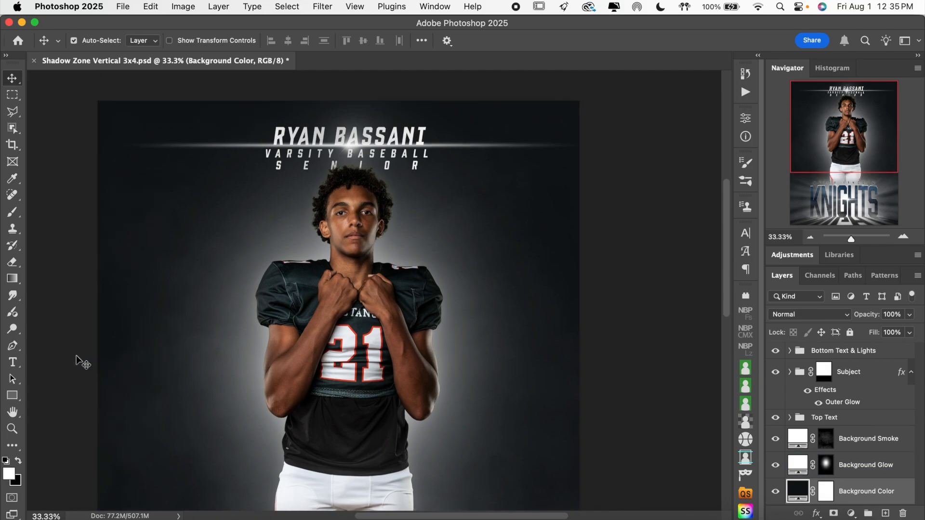
left_click(13, 365)
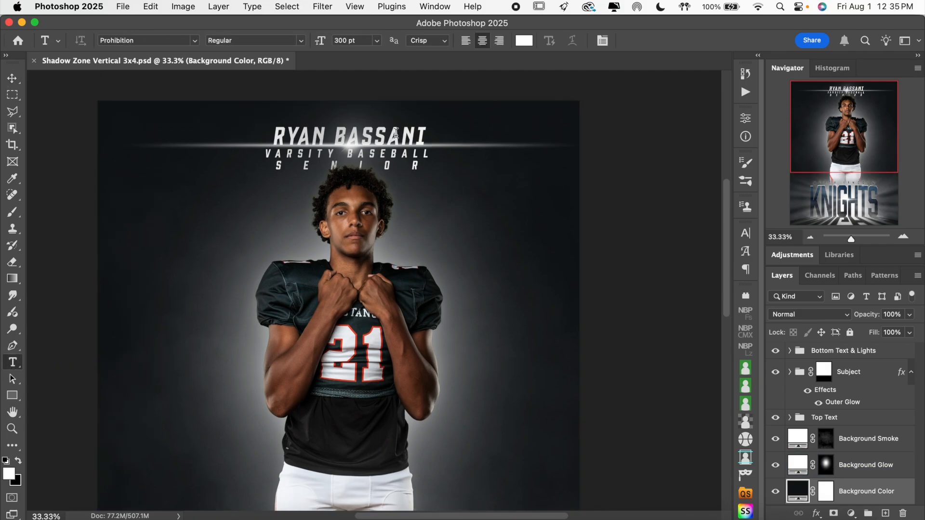
left_click(396, 133)
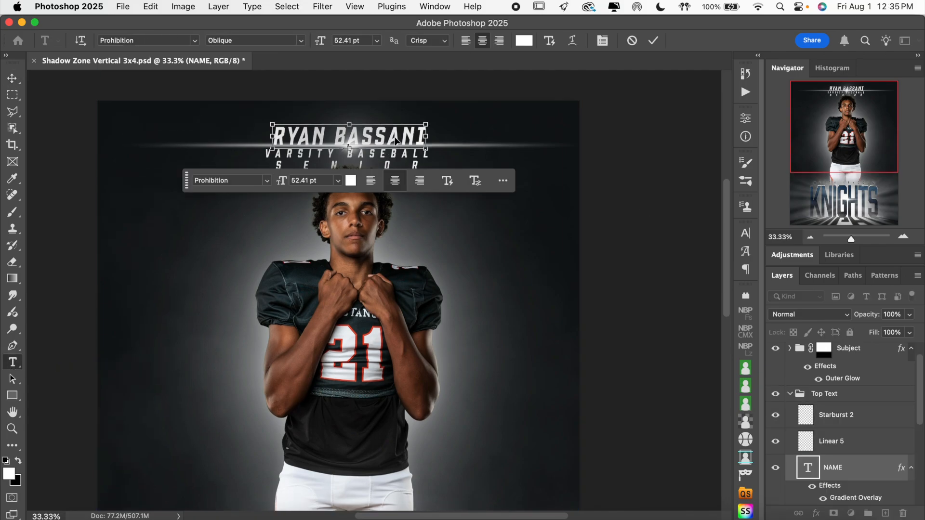
key("super+a")
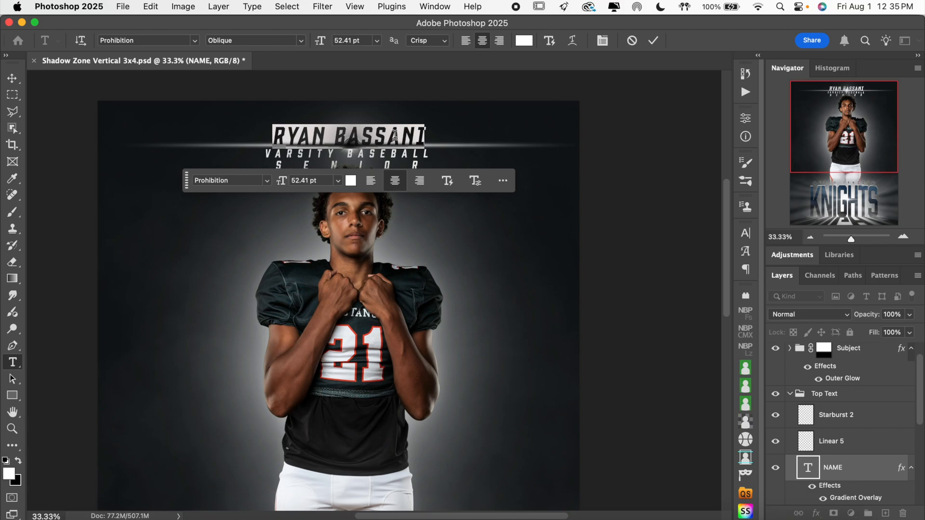
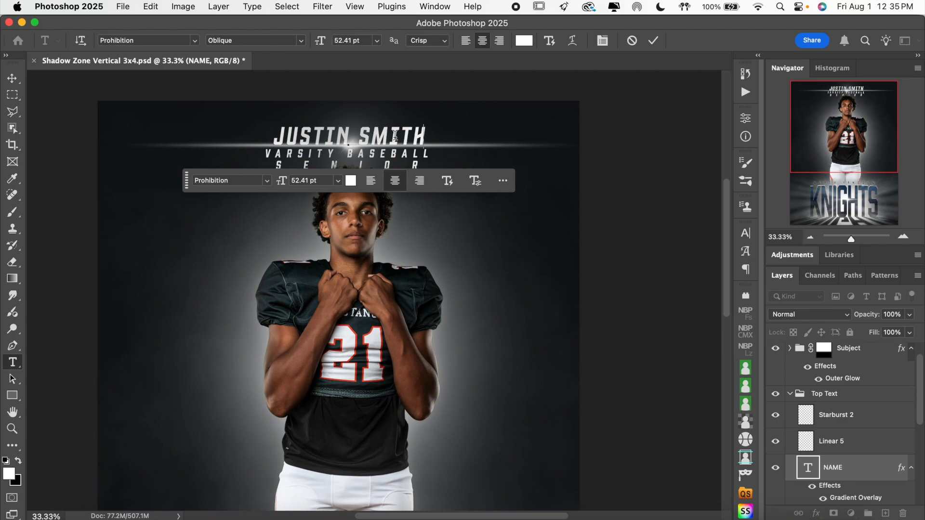
left_click(653, 40)
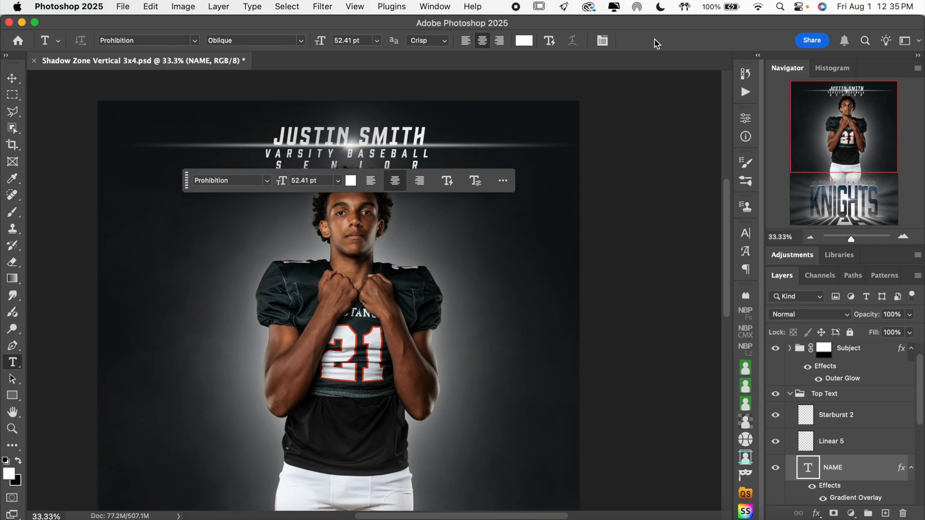
Replace the SUB TEXT line beneath the athlete's name with "VASRISTY FOOTBALL".
left_click(382, 156)
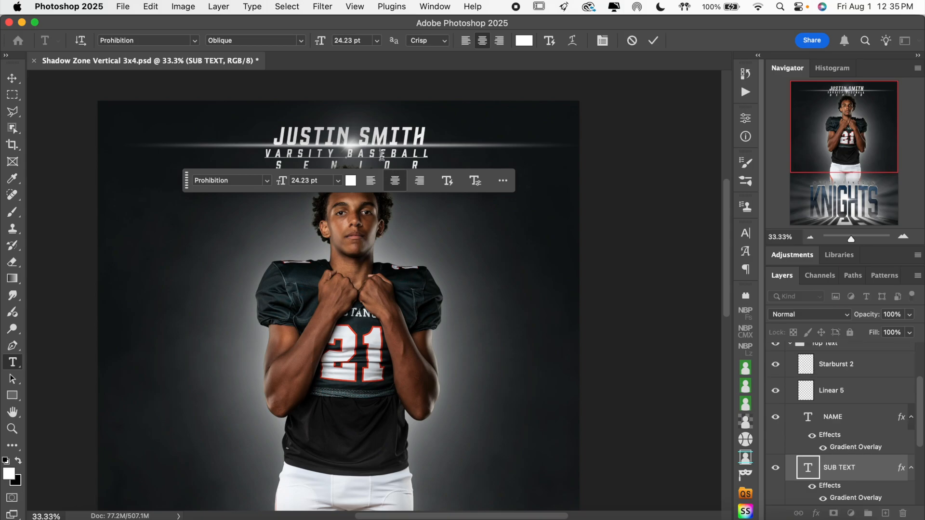
triple_click(383, 156)
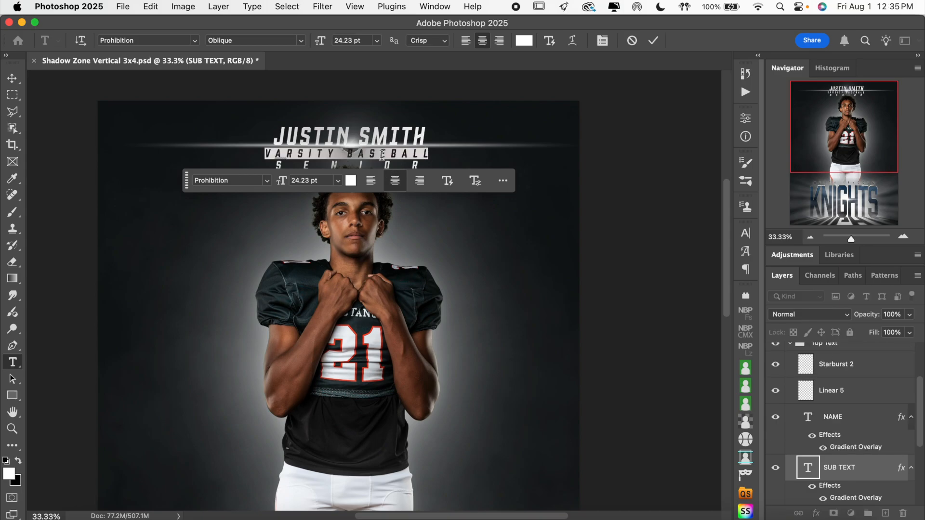
type("VAS")
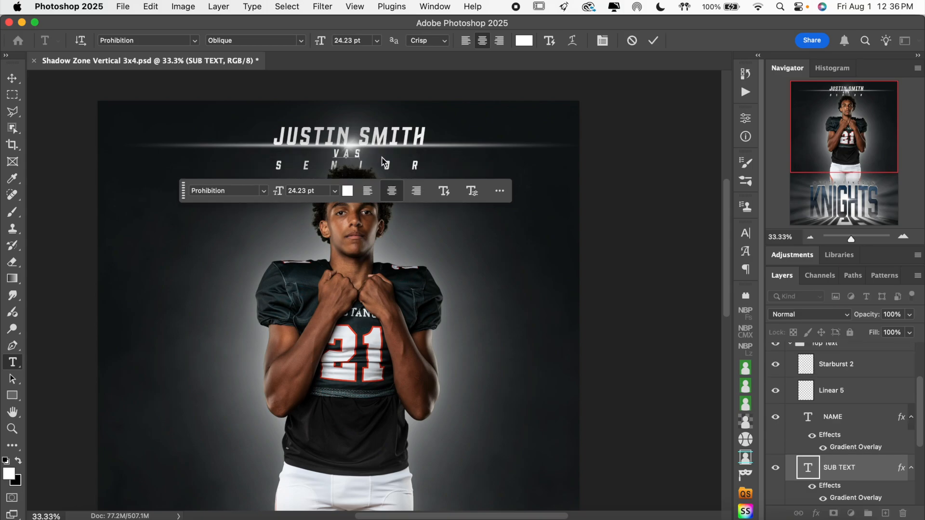
type("RISTY FOOTBALL")
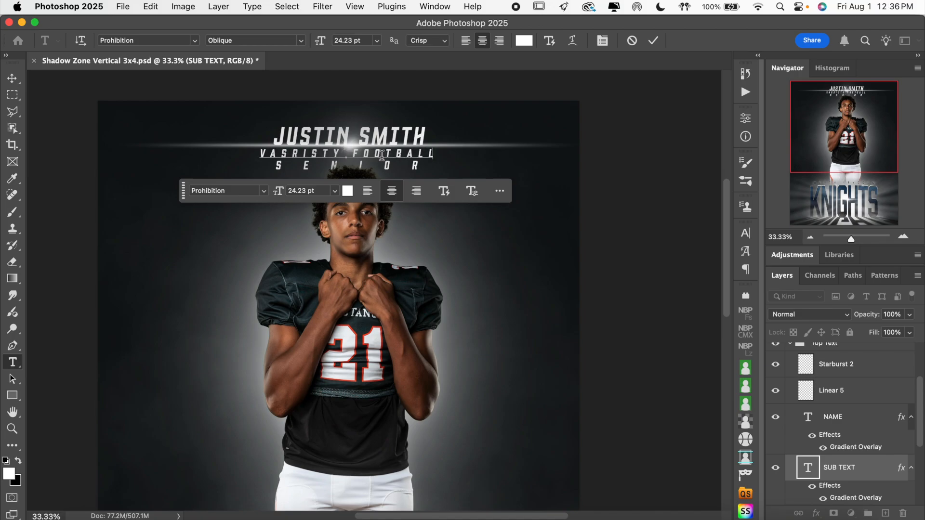
left_click(653, 40)
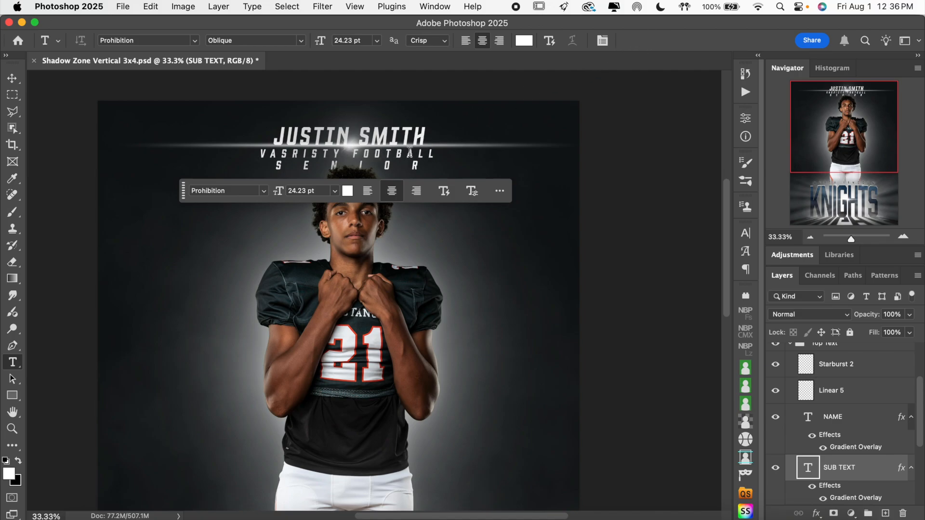
Set the letter tracking of the SENIOR text on the CLASS layer to 1000.
left_click(400, 166)
key("super+a")
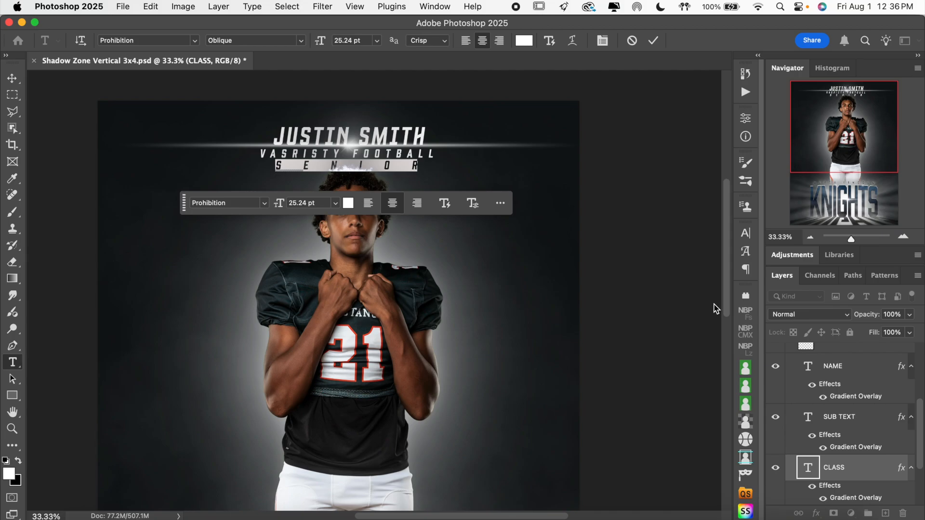
left_click(745, 236)
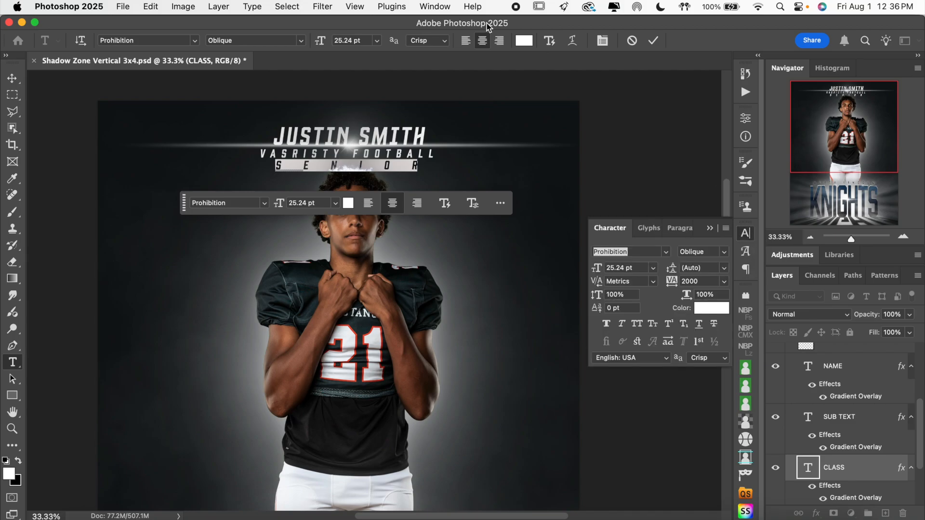
left_click(424, 6)
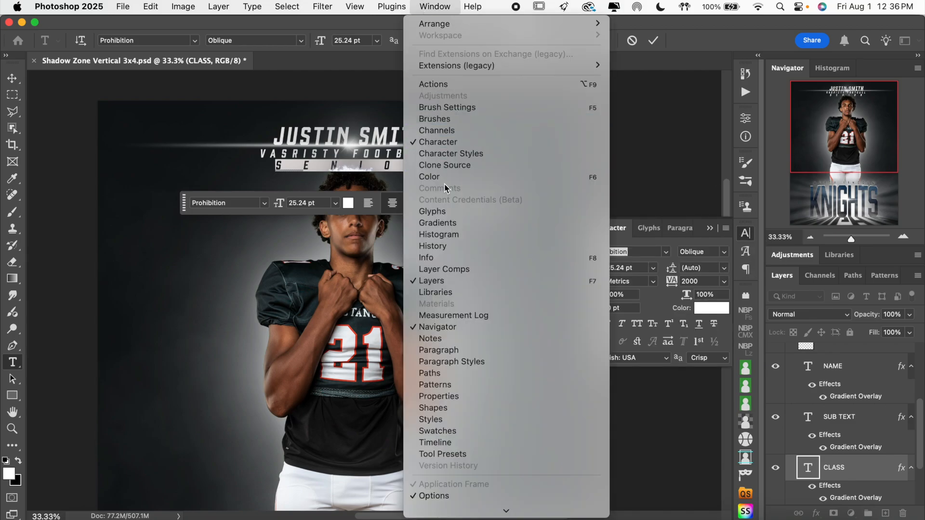
left_click(721, 41)
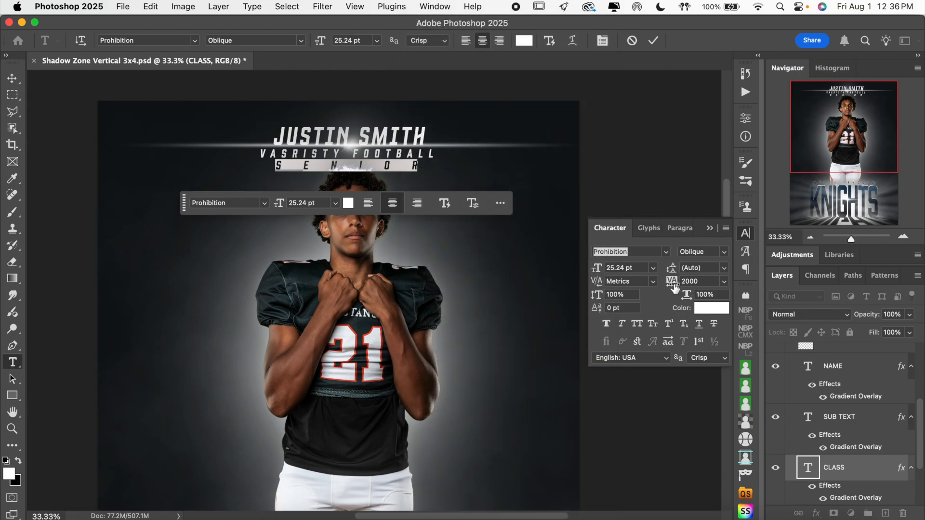
left_click(703, 282)
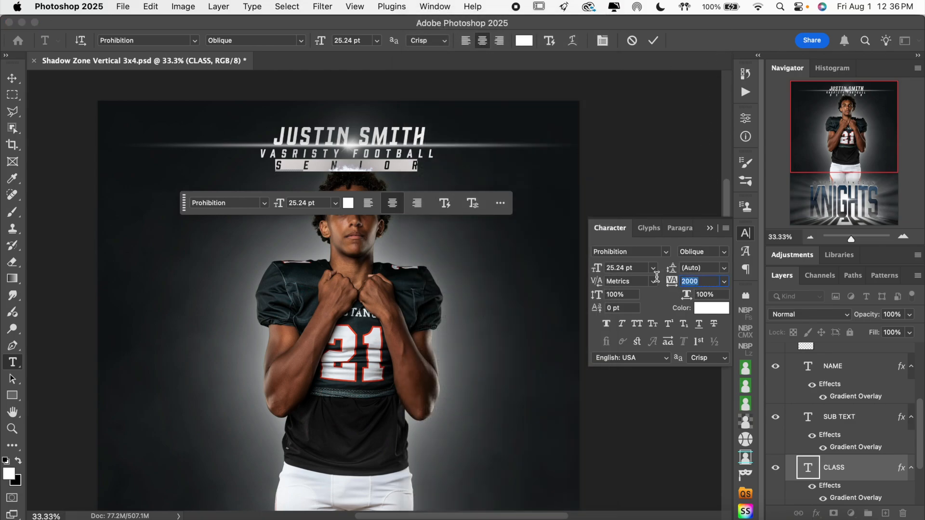
type("10")
key("Return")
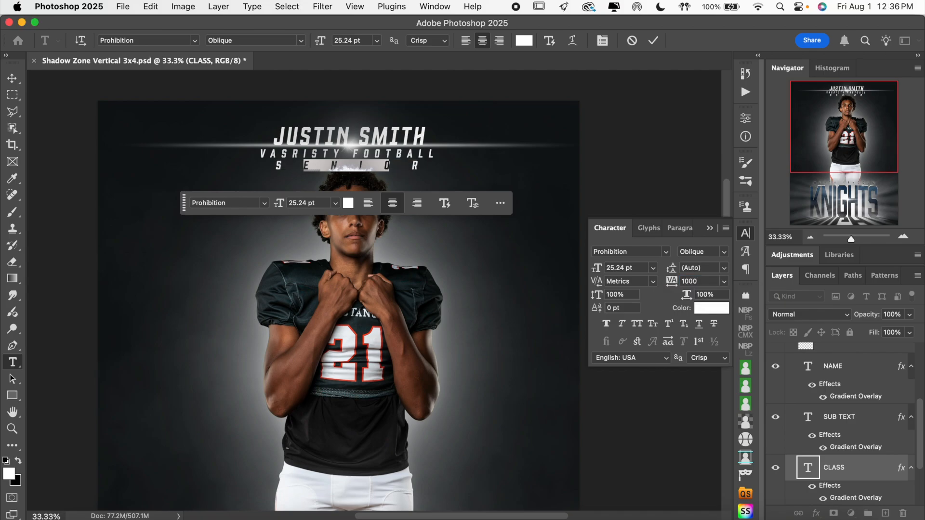
left_click(654, 40)
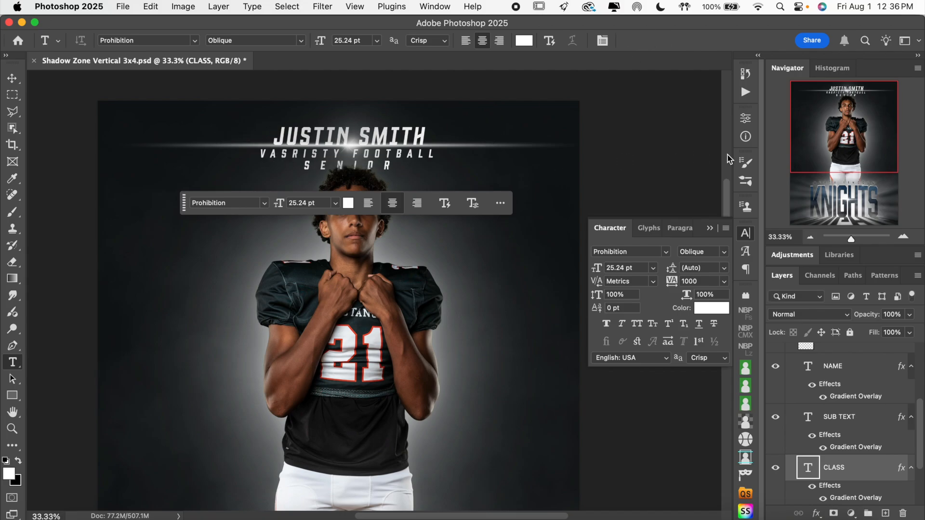
left_click(746, 234)
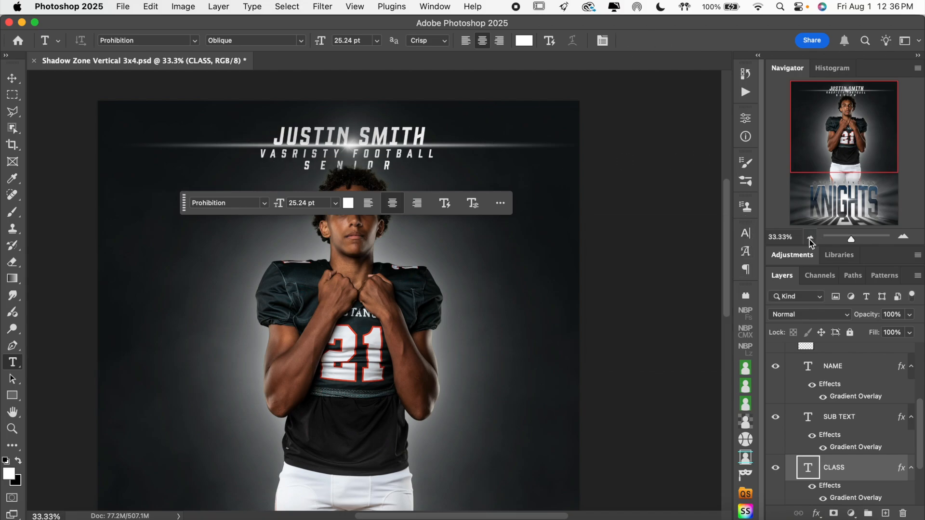
left_click(810, 238)
scroll(652, 293, "down", 1)
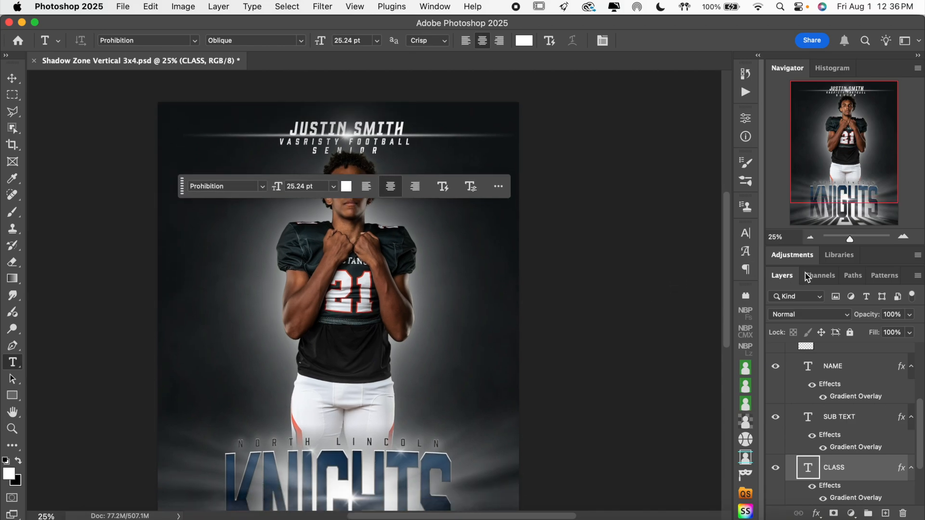
left_click(903, 237)
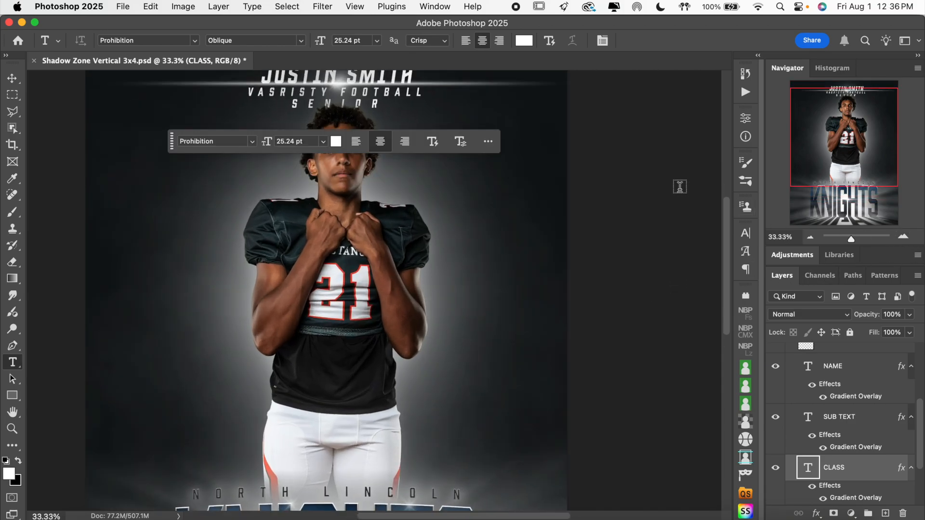
scroll(679, 186, "up", 3)
scroll(680, 186, "down", 3)
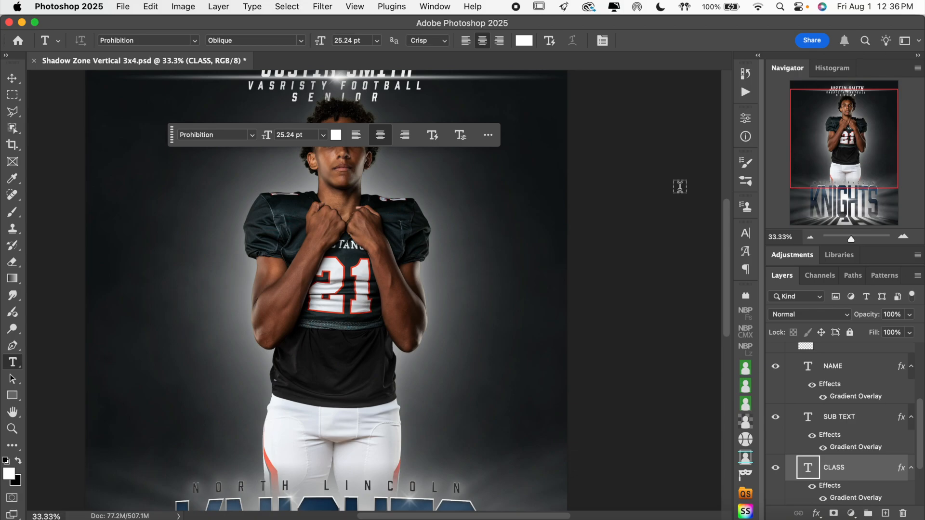
scroll(680, 186, "up", 3)
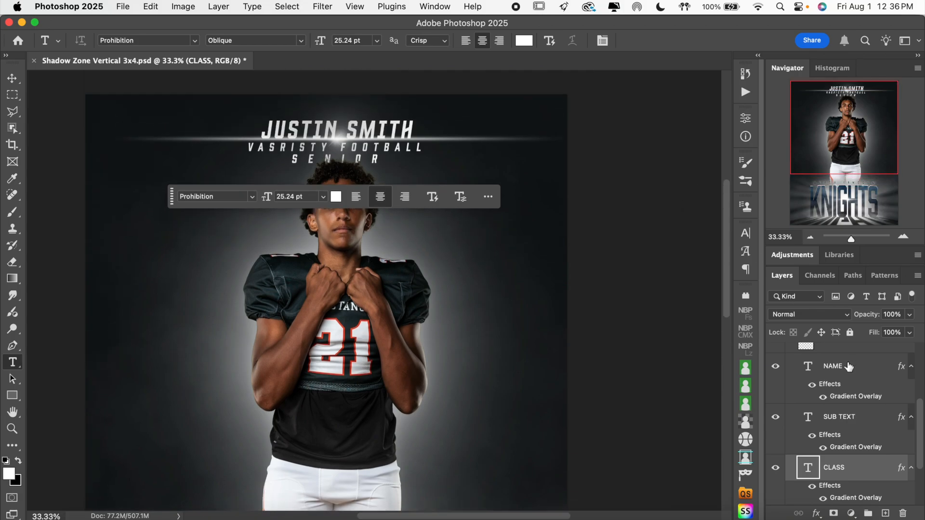
Toggle the Linear 5 and Starburst 2 light layers off and on to check their effect on the top text.
scroll(851, 441, "up", 4)
left_click(776, 427)
left_click(776, 427)
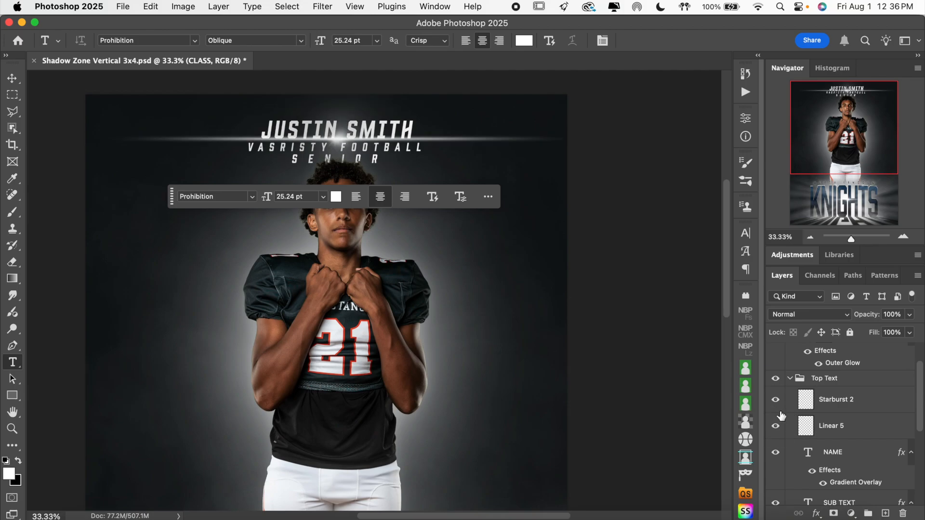
left_click(832, 426)
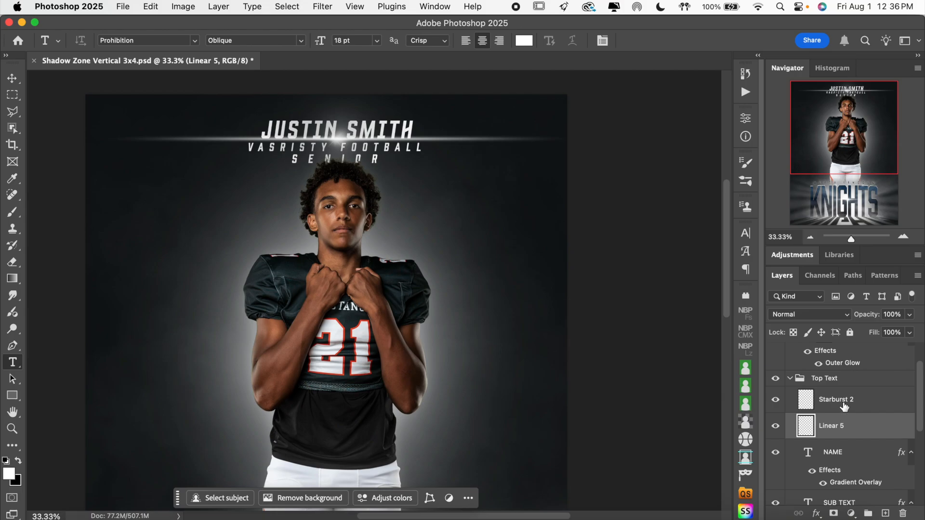
left_click(844, 407)
left_click(776, 402)
left_click(776, 403)
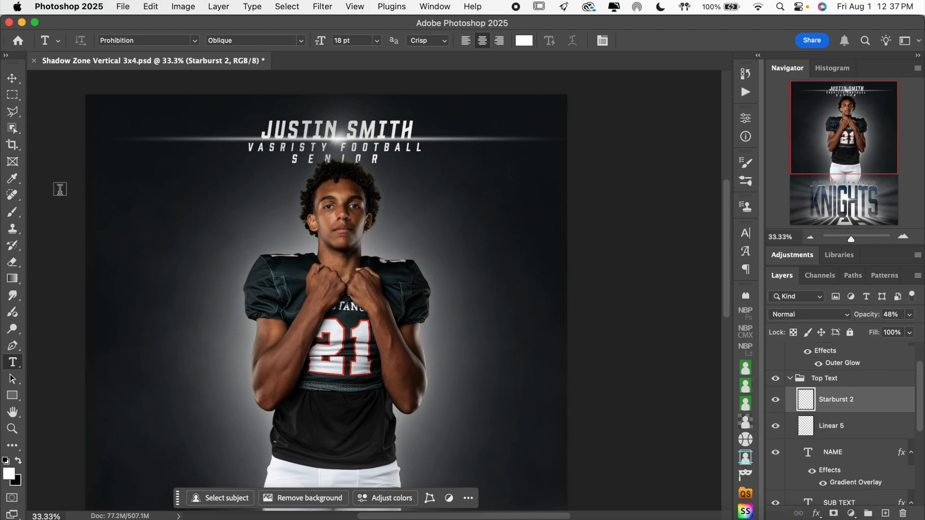
Nudge the Linear 5 light streak slightly to the left with the Move tool.
left_click(12, 78)
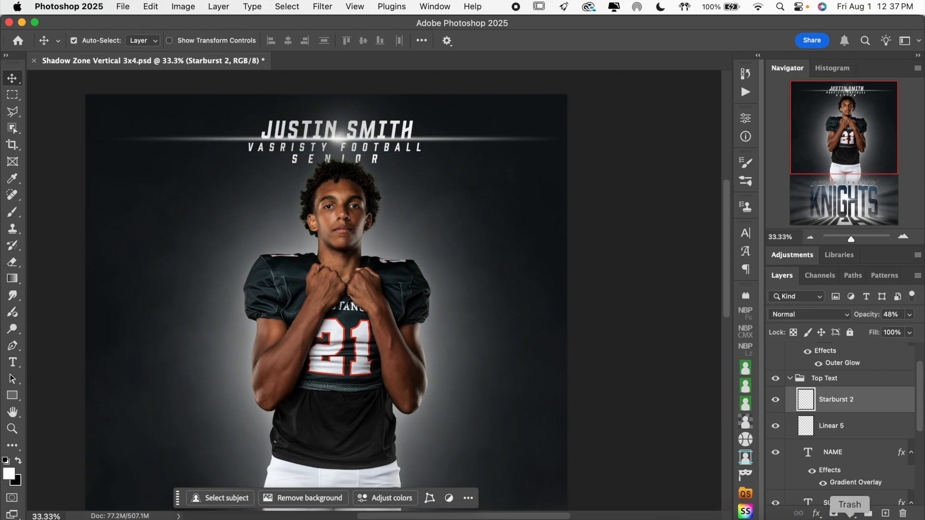
left_click(851, 428)
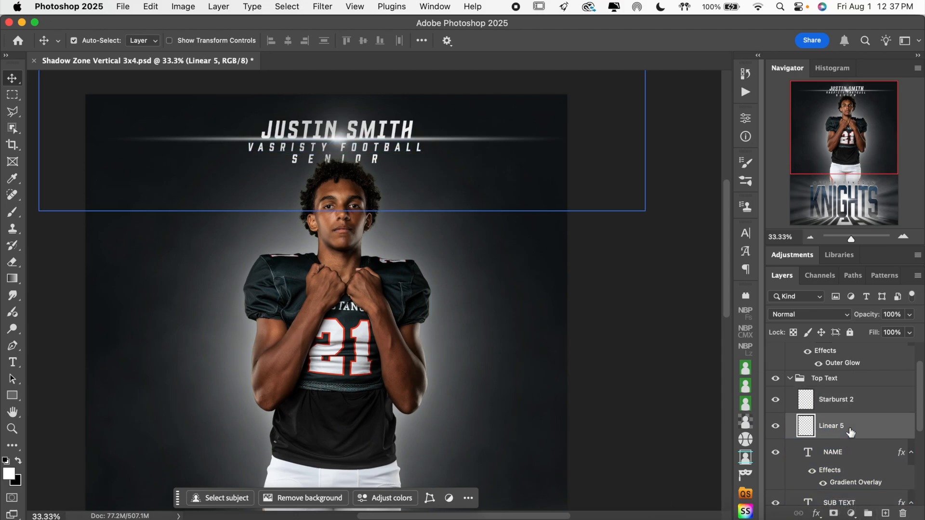
key("shift+Left")
key("shift+Left")
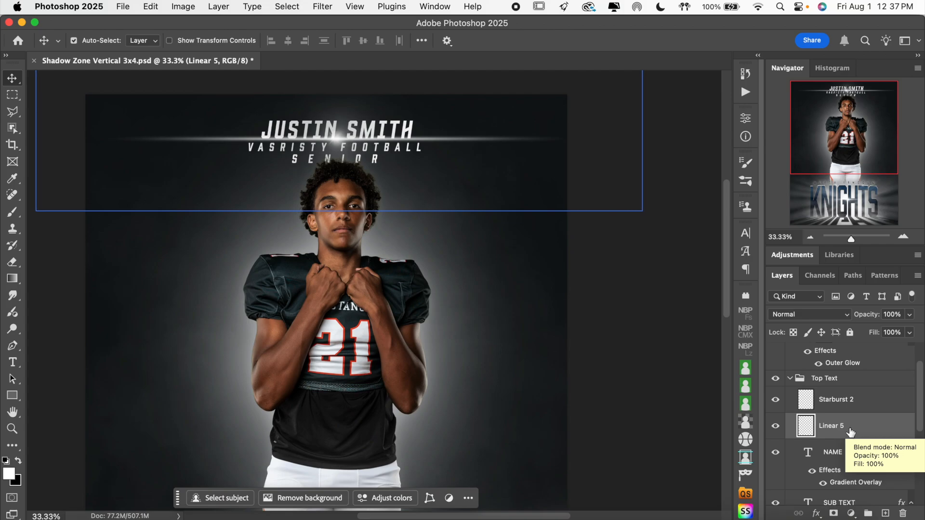
key("Right")
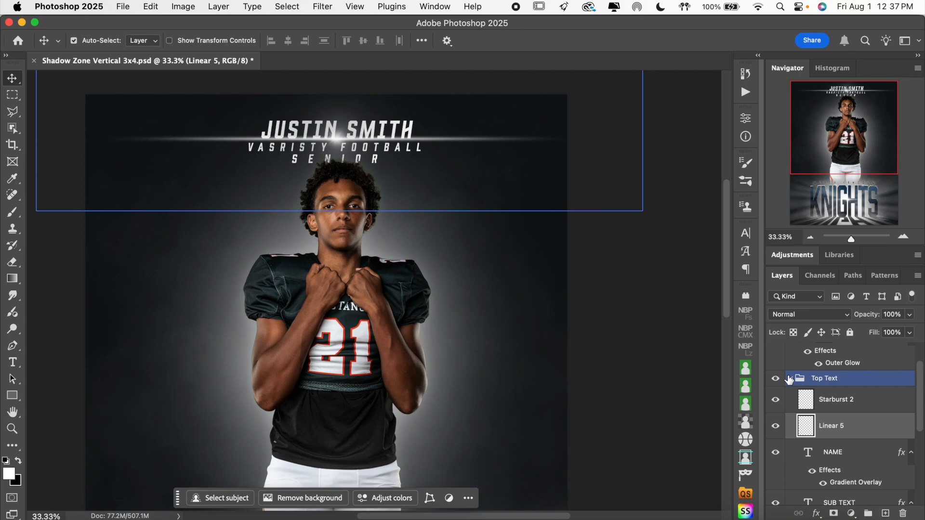
Toggle the visibility of the light layers in the Top Text group to check them, and collapse the group.
left_click(775, 400)
left_click(776, 426)
left_click(775, 426)
left_click(796, 378)
left_click(790, 378)
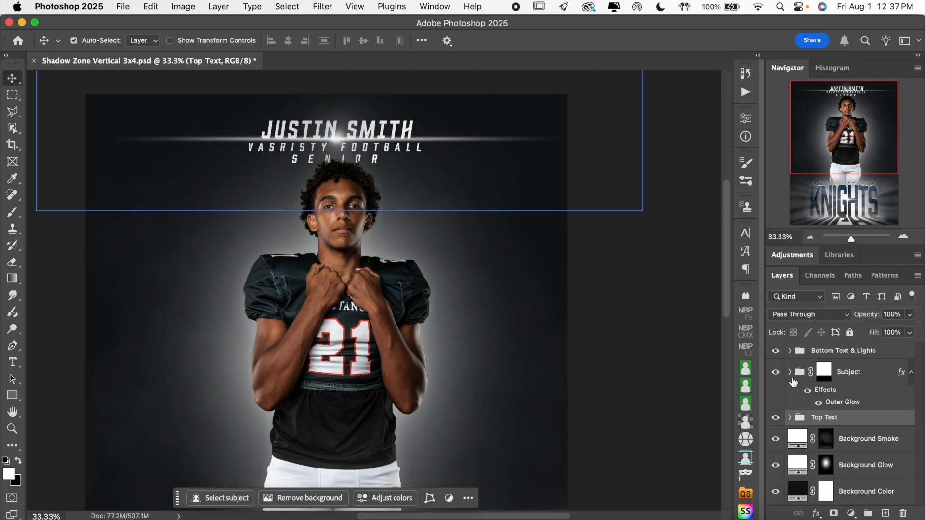
Try recoloring the NAME text with a red sampled from the outline of the jersey number.
scroll(597, 291, "up", 2)
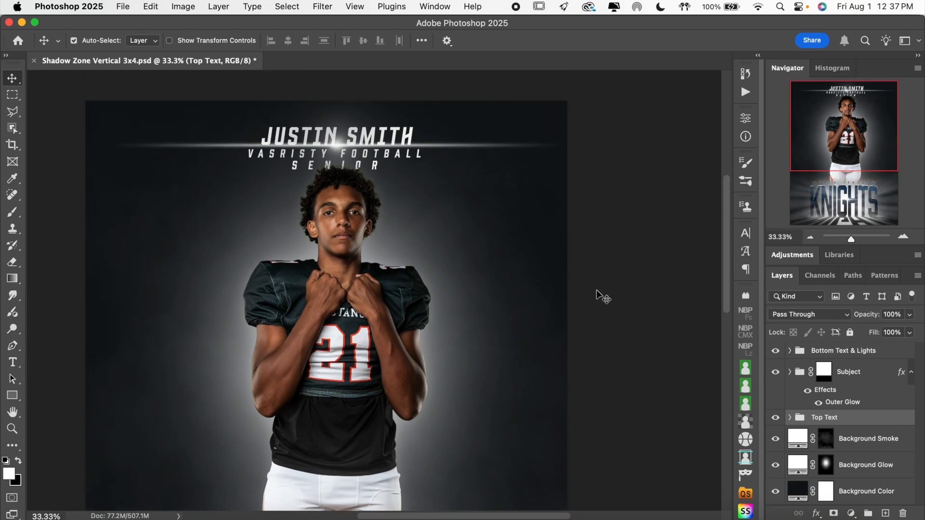
scroll(597, 291, "up", 2)
scroll(597, 291, "left", 2)
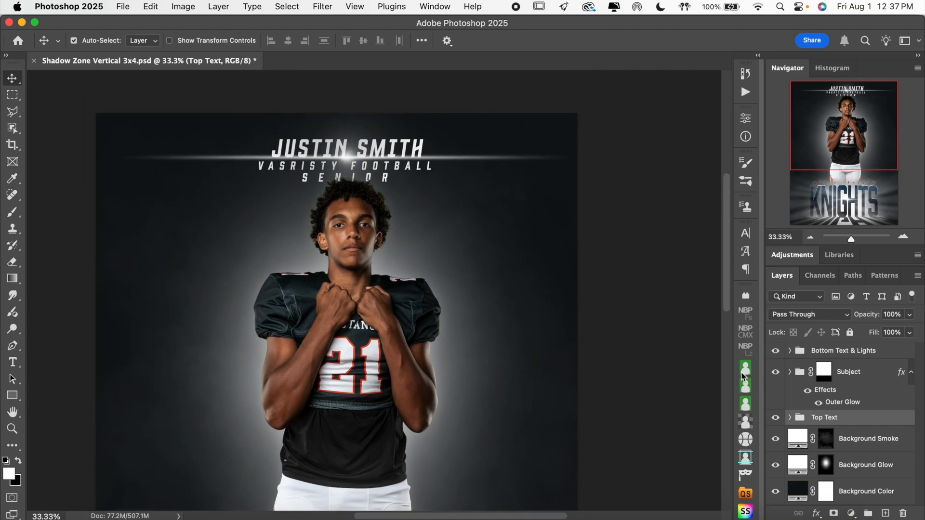
left_click(13, 362)
left_click(386, 145)
key("super")
key("super+a")
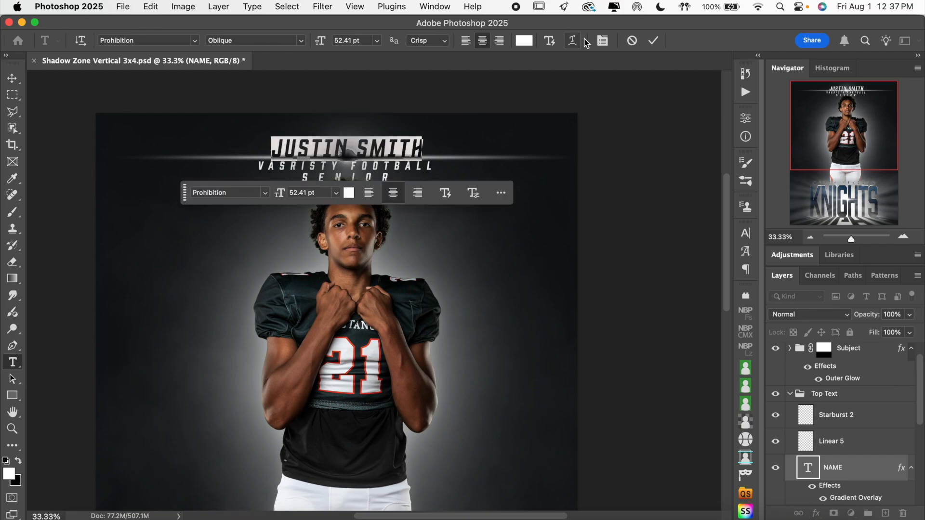
left_click(520, 41)
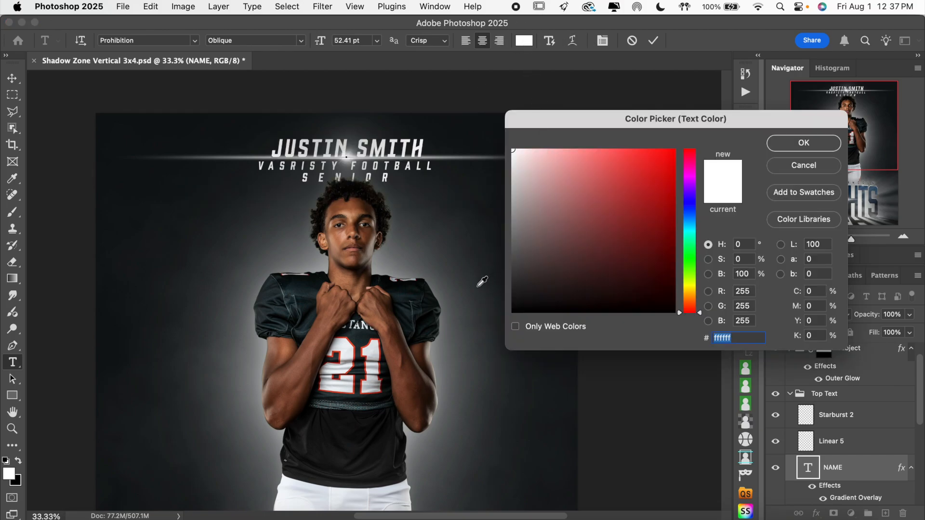
left_click(354, 343)
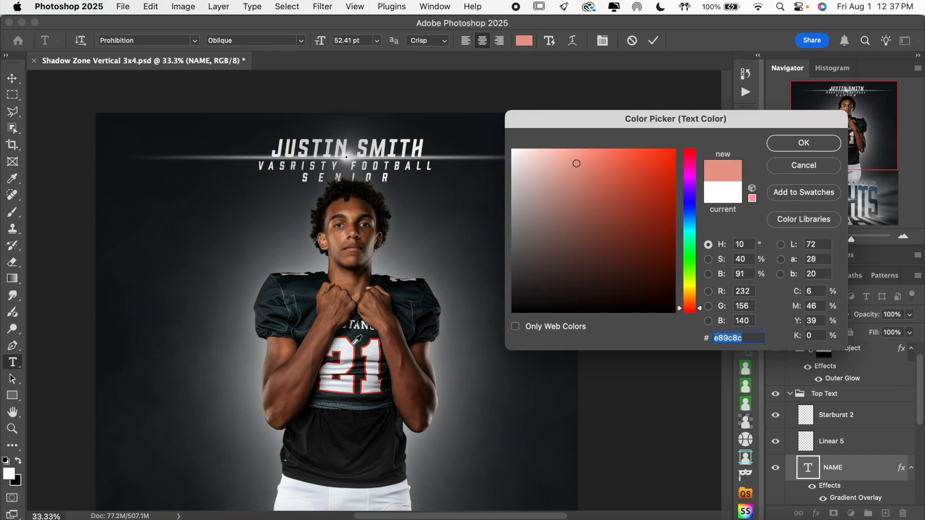
left_click(353, 345)
left_click(623, 209)
left_click(632, 189)
left_click(797, 168)
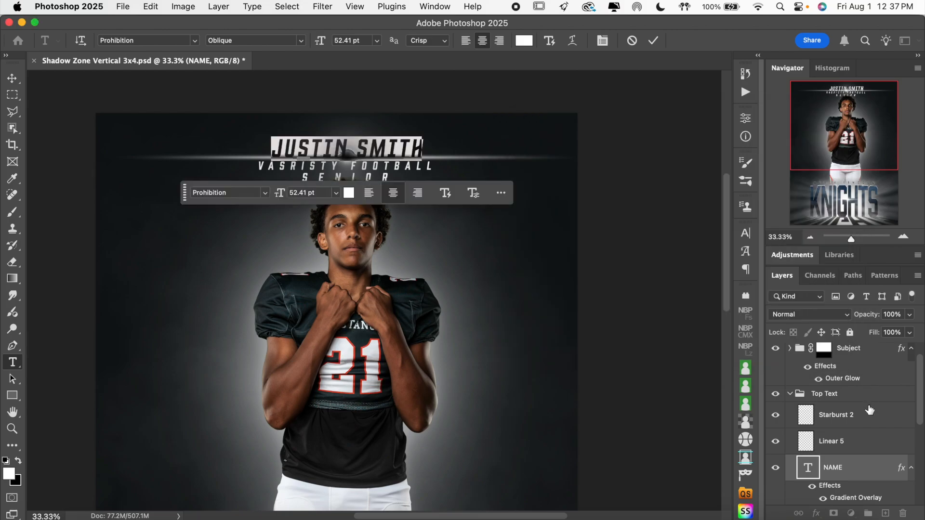
Turn off the Gradient Overlay effect on the NAME text layer.
scroll(870, 410, "up", 1)
scroll(870, 410, "down", 5)
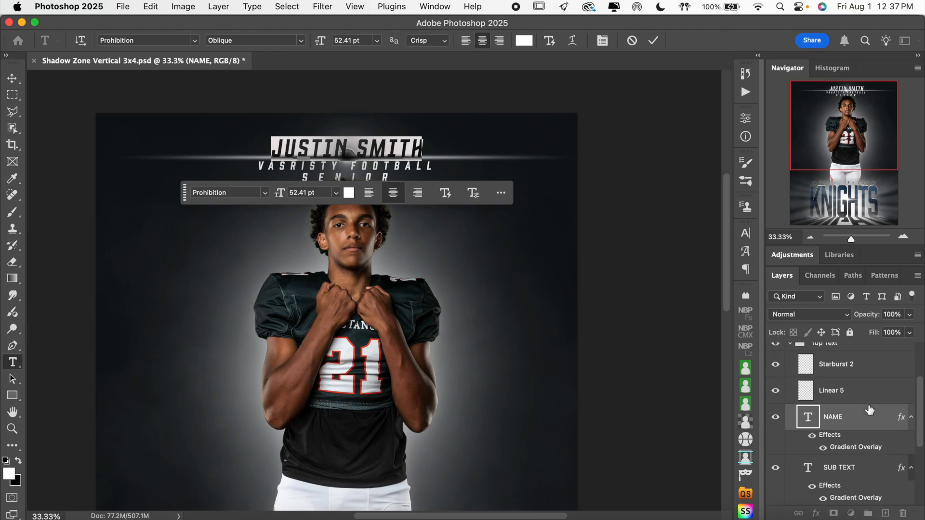
left_click(812, 426)
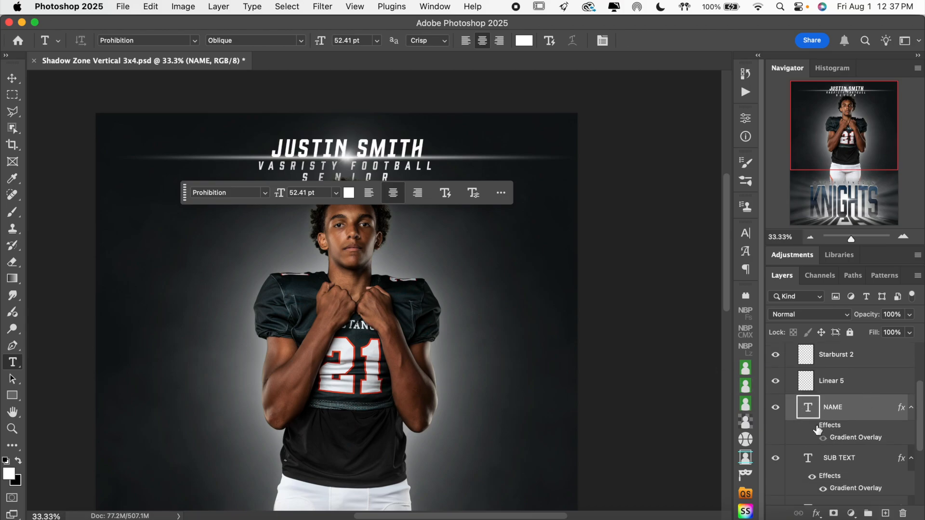
left_click(813, 426)
Try red #f02121 as the NAME text color, discard it, and turn the layer's Gradient Overlay back on.
left_click(371, 153)
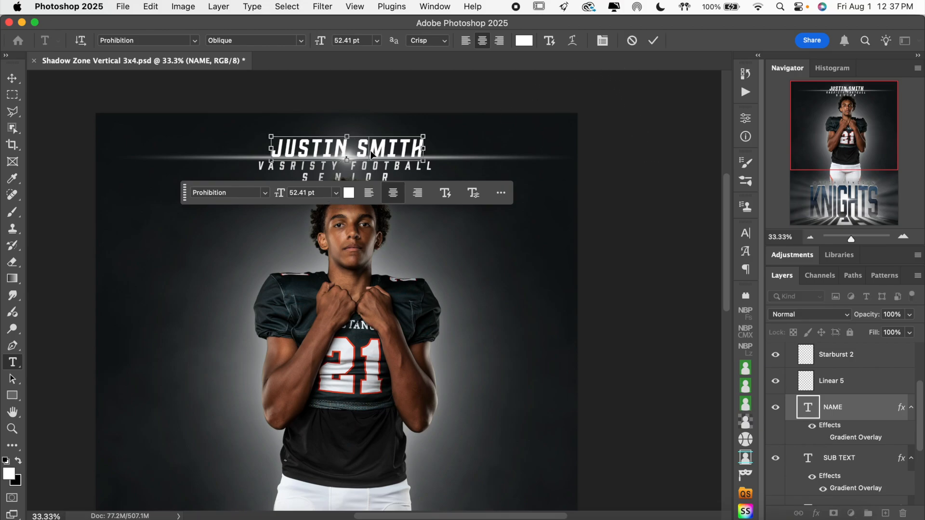
key("super+a")
left_click(519, 41)
mouse_move(606, 168)
left_mouse_down()
mouse_move(626, 184)
mouse_move(635, 153)
mouse_move(654, 159)
left_mouse_up()
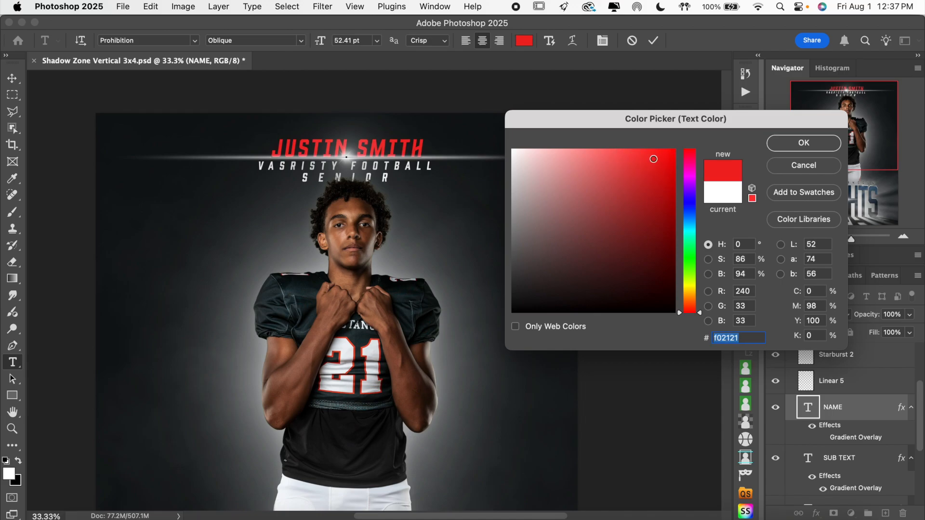
left_click(800, 169)
left_click(653, 41)
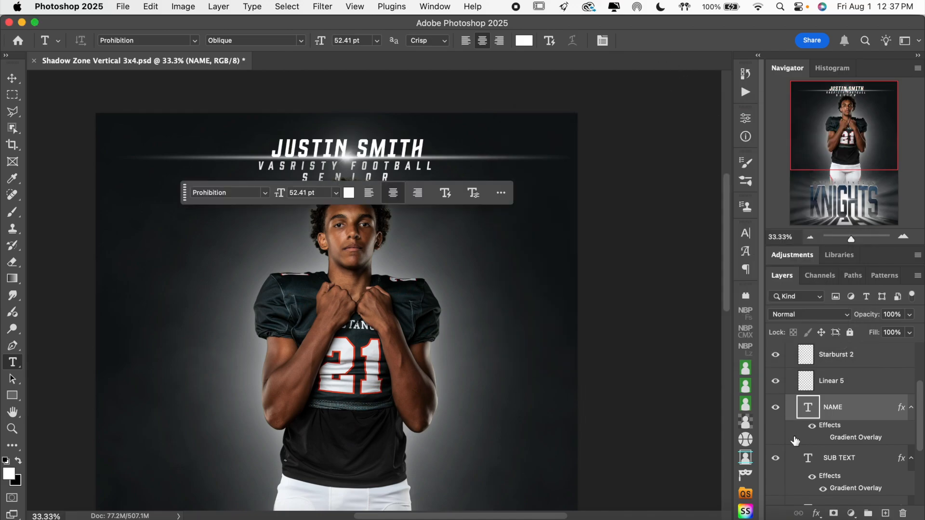
left_click(823, 440)
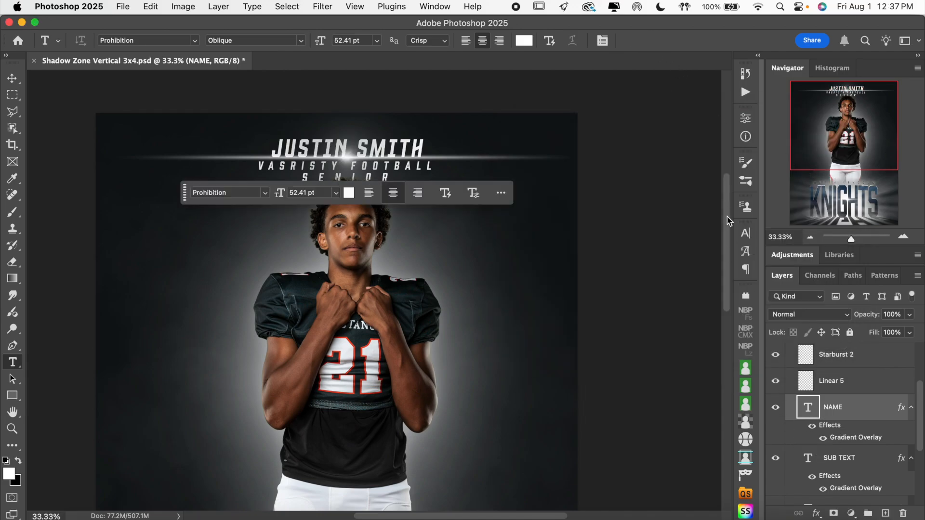
Open the NAME layer's Gradient Overlay gradient and examine the color of its middle stop.
double_click(851, 441)
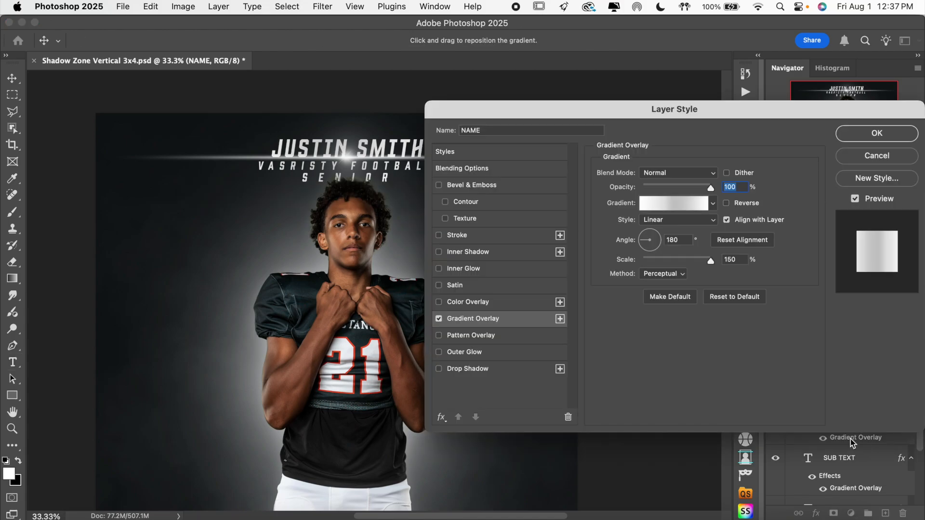
left_click_drag(681, 122, 725, 101)
left_click(723, 183)
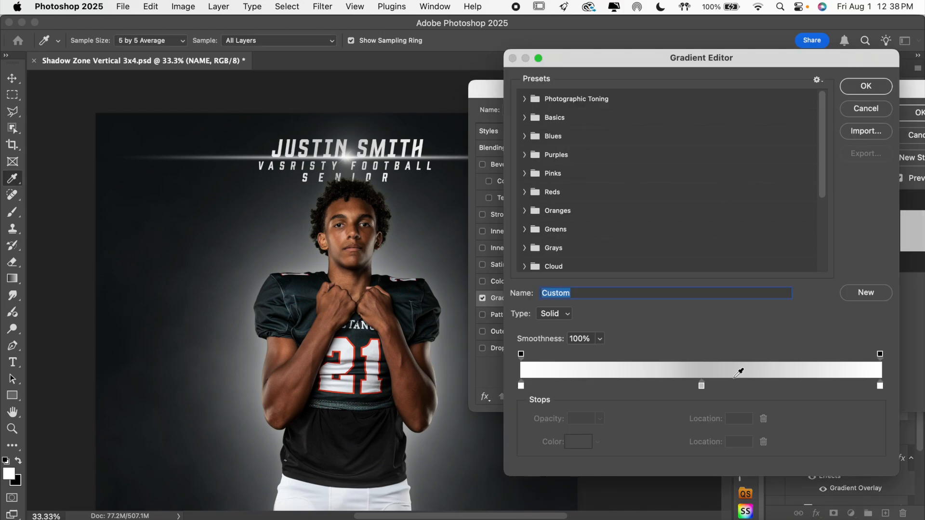
left_click(702, 385)
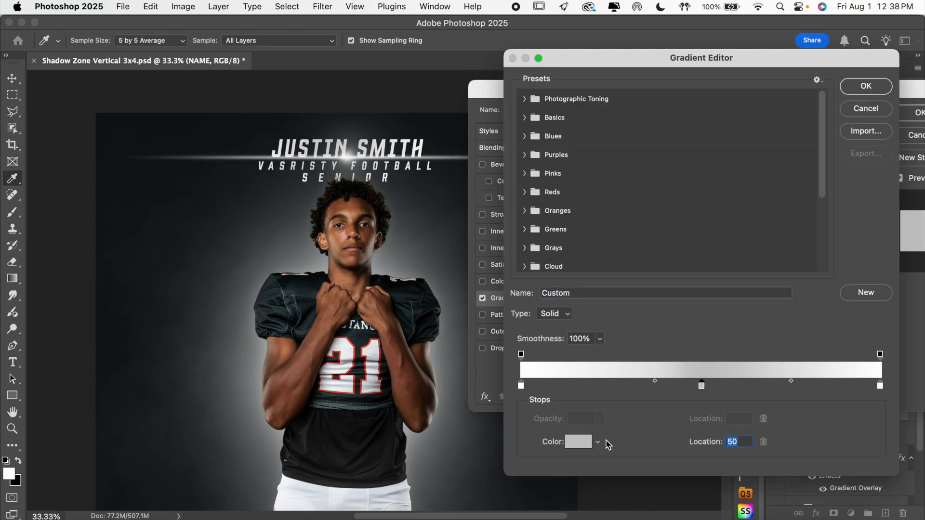
left_click(582, 442)
mouse_move(610, 260)
left_mouse_down()
mouse_move(612, 221)
mouse_move(540, 186)
mouse_move(541, 263)
mouse_move(593, 275)
left_mouse_up()
left_click(809, 169)
left_click(865, 109)
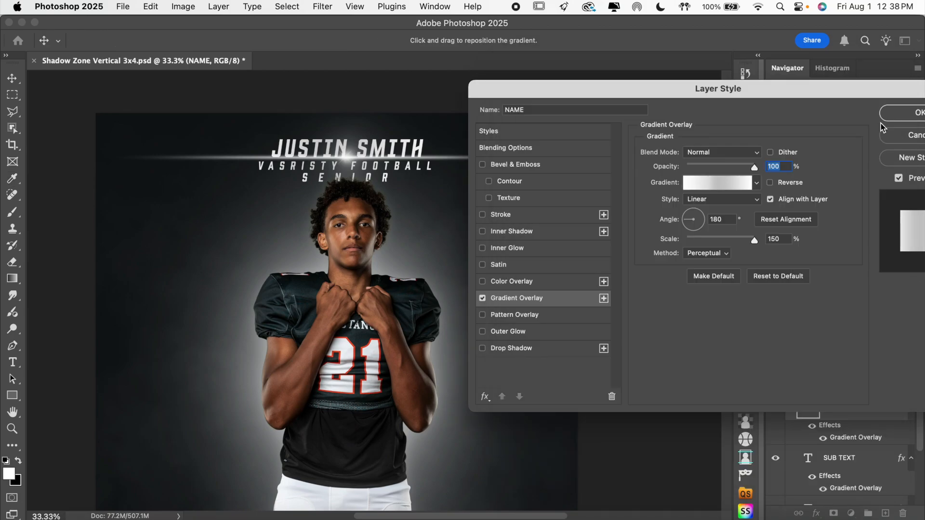
left_click(913, 113)
Collapse the Top Text group and expand the Bottom Text & Lights group.
scroll(588, 332, "down", 10)
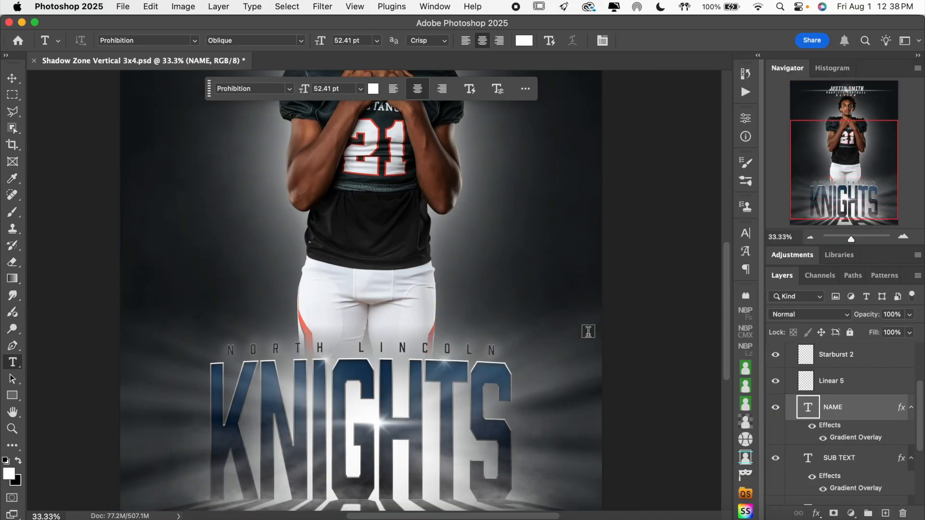
scroll(830, 411, "up", 5)
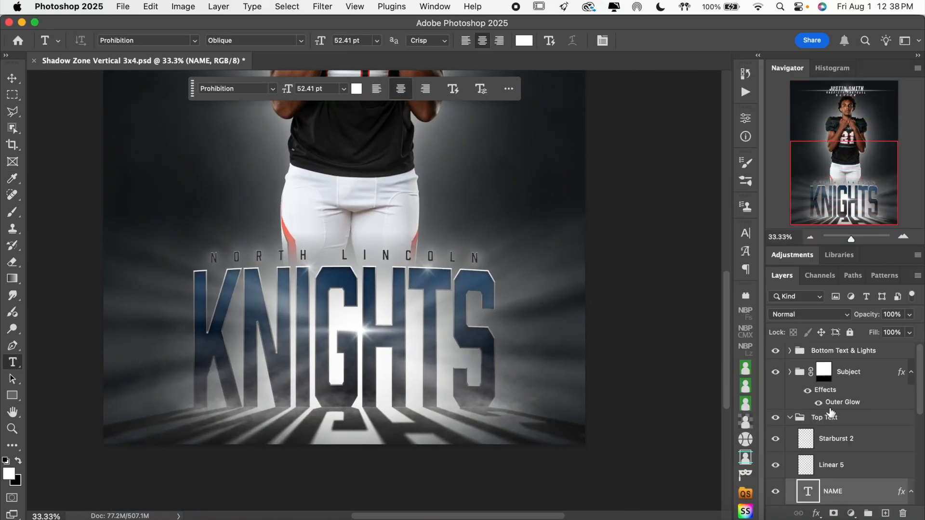
left_click(790, 418)
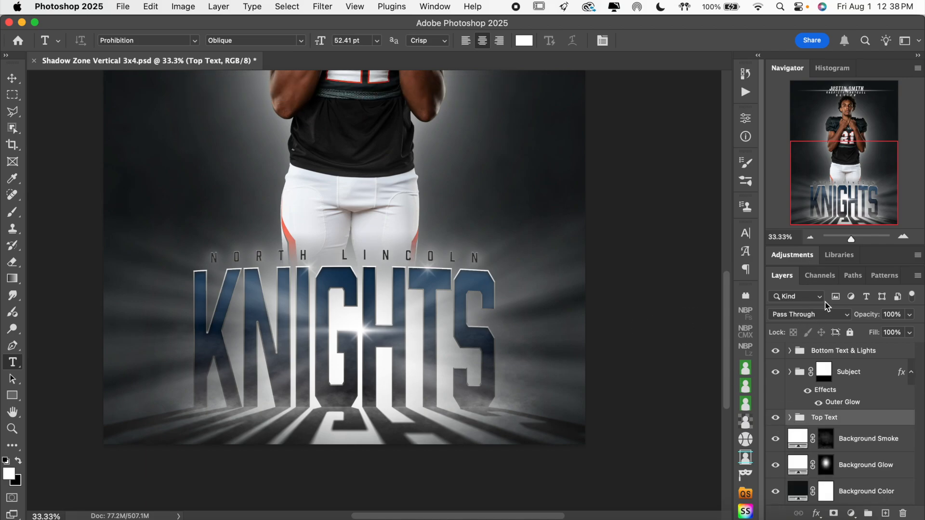
left_click(810, 238)
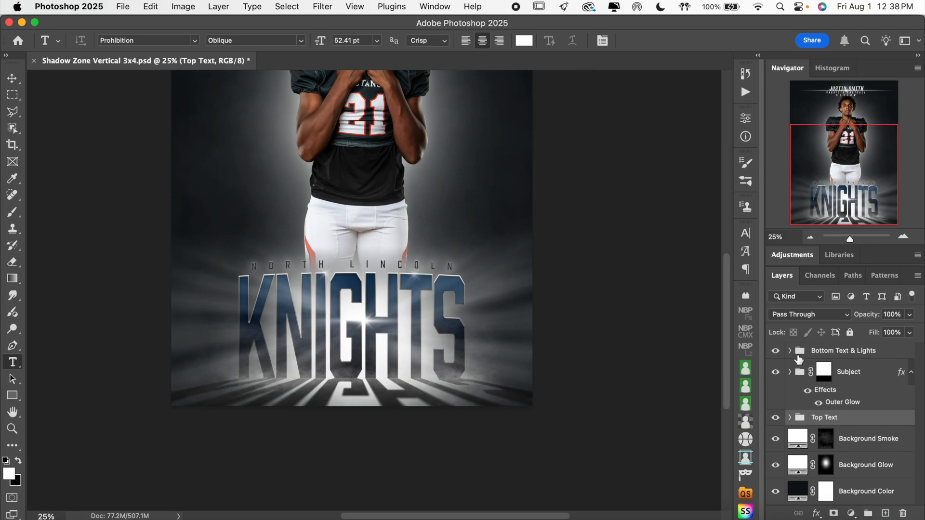
left_click(790, 350)
Toggle the visibility of the SCHOOL/ORG layer and of its Stroke and Inner Shadow effects to check them.
left_click(776, 372)
left_click(777, 373)
left_click(776, 374)
left_click(777, 373)
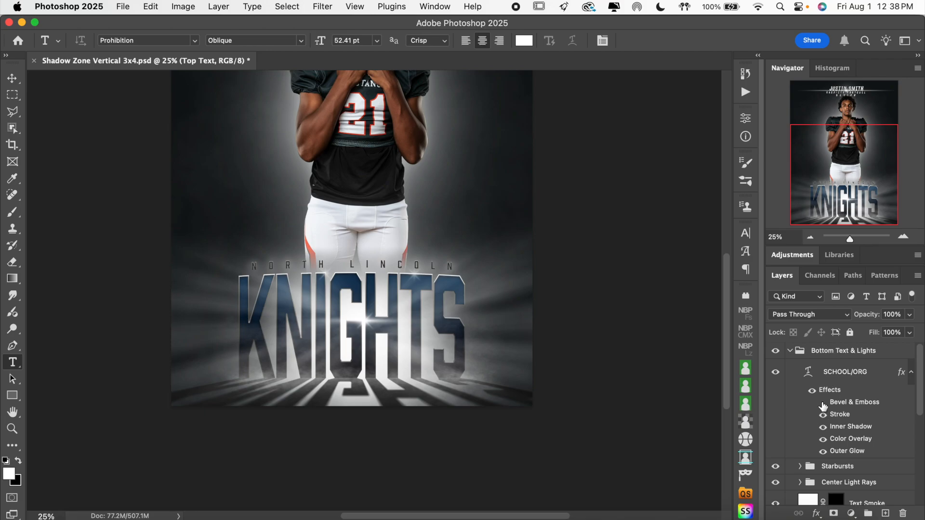
left_click(823, 416)
left_click(823, 416)
left_click(823, 427)
left_click(823, 427)
Examine the SCHOOL/ORG lettering up close while toggling its Color Overlay and Outer Glow effects off and on.
left_click(904, 237)
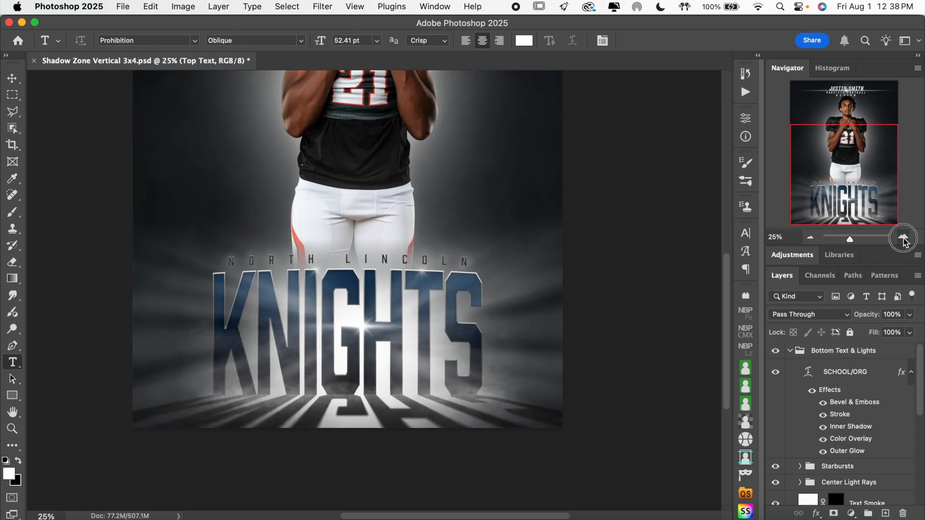
left_click(904, 237)
left_click(904, 237)
left_click(903, 237)
left_click(904, 237)
left_click(904, 237)
left_click(904, 237)
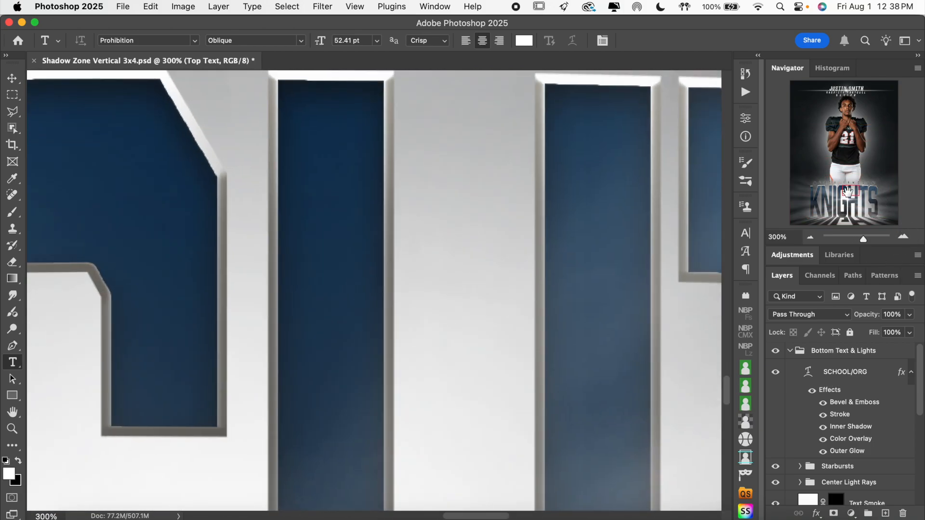
left_click_drag(851, 193, 852, 182)
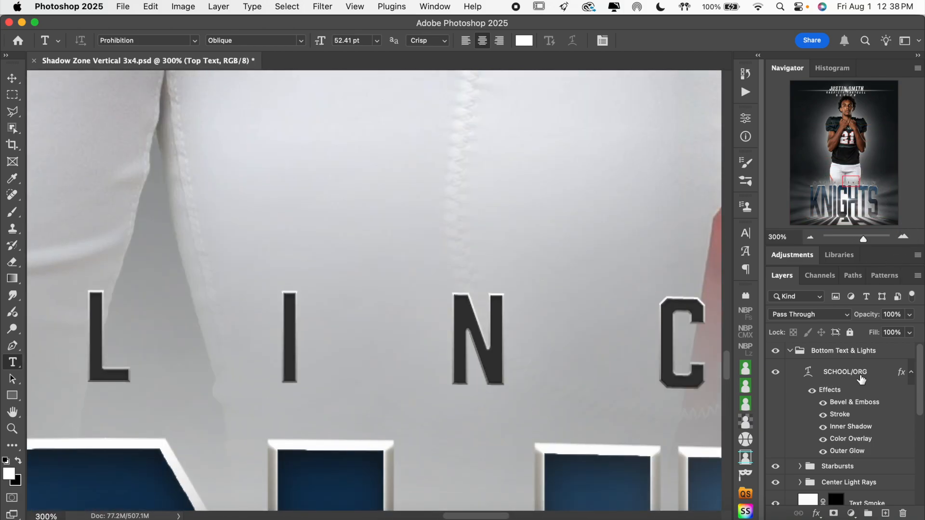
left_click(824, 440)
left_click(823, 440)
left_click(823, 453)
left_click(824, 453)
left_click(811, 237)
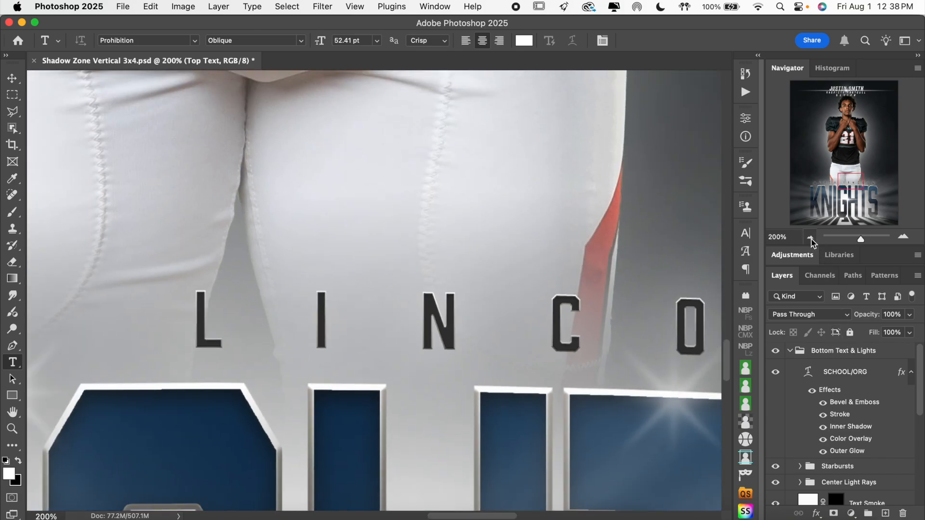
left_click(811, 238)
left_click(578, 318)
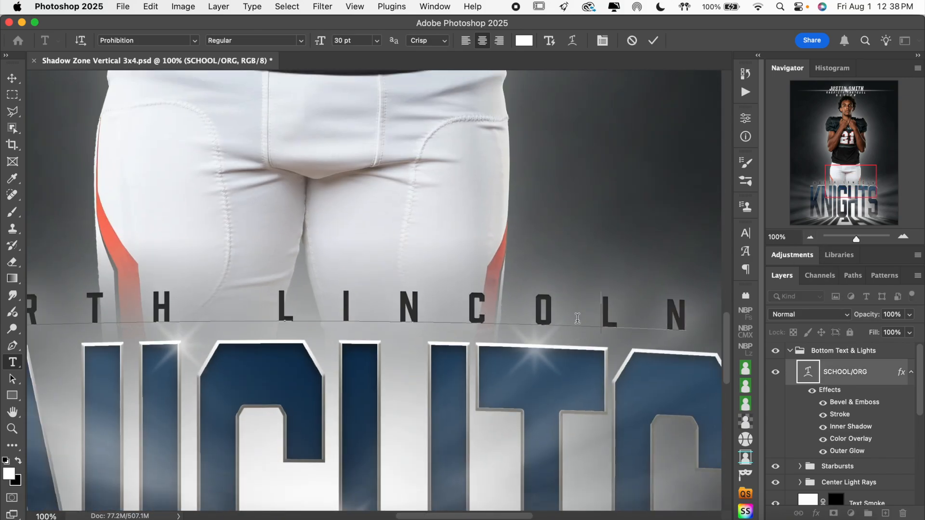
key("super+a")
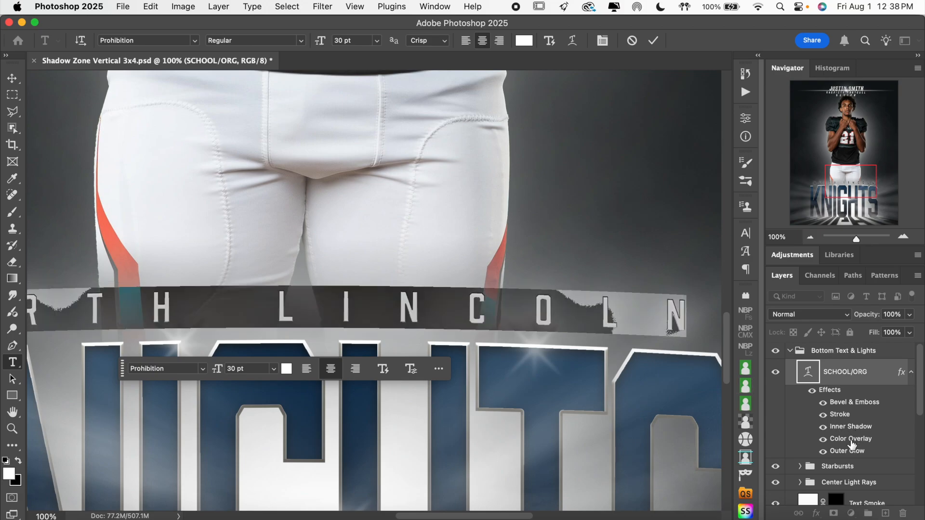
left_click(858, 441)
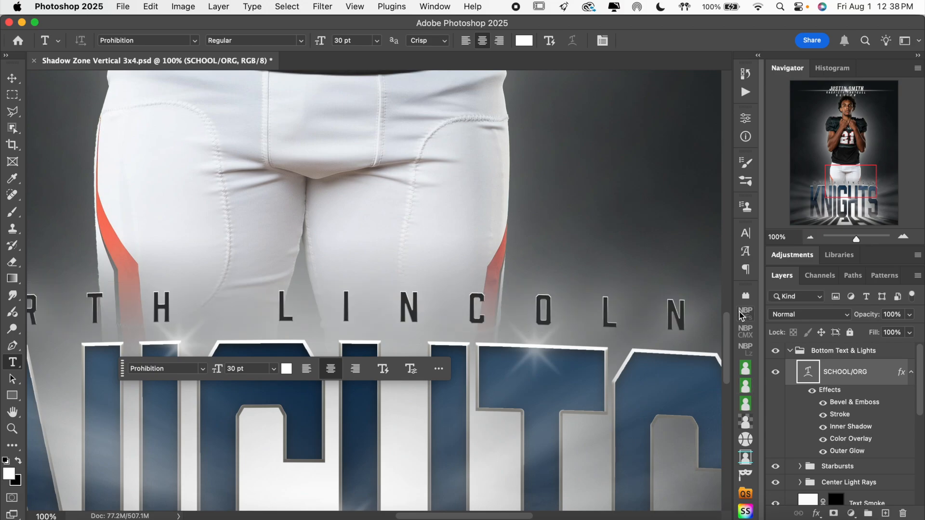
Set the SCHOOL/ORG layer's Color Overlay to red #e44224, sampled from the outline of the jersey number.
double_click(837, 439)
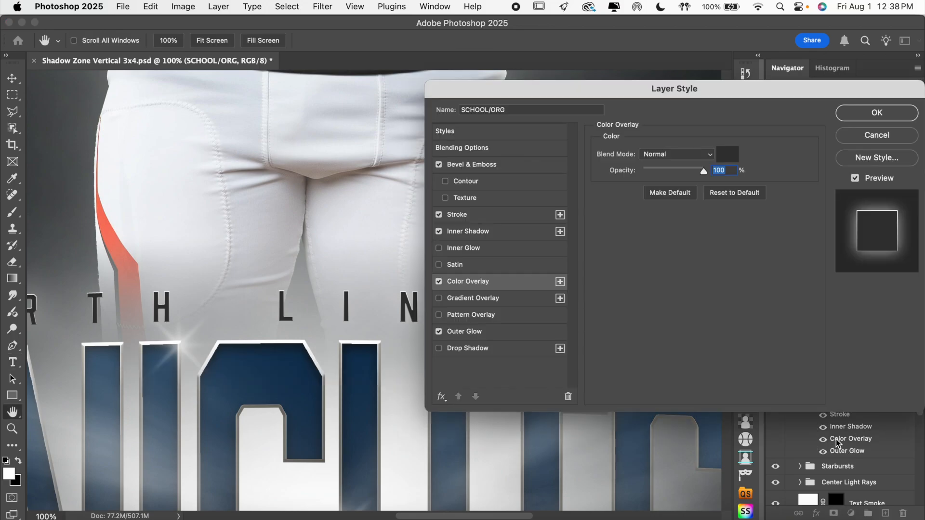
scroll(378, 208, "up", 10)
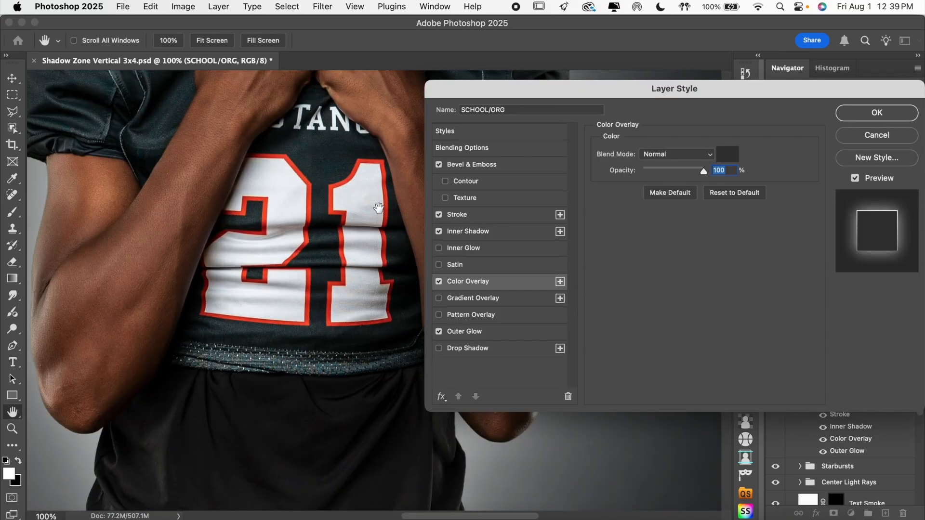
left_click(729, 155)
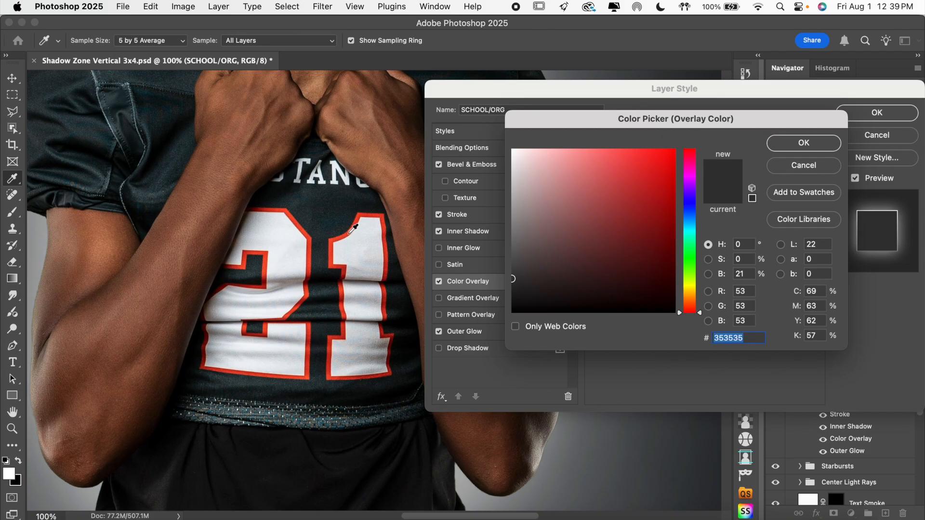
left_click(356, 226)
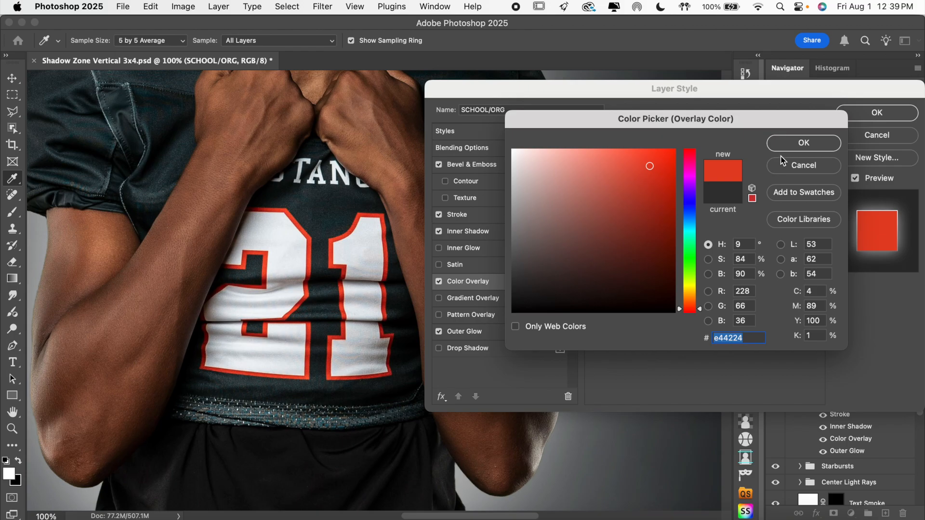
left_click(818, 145)
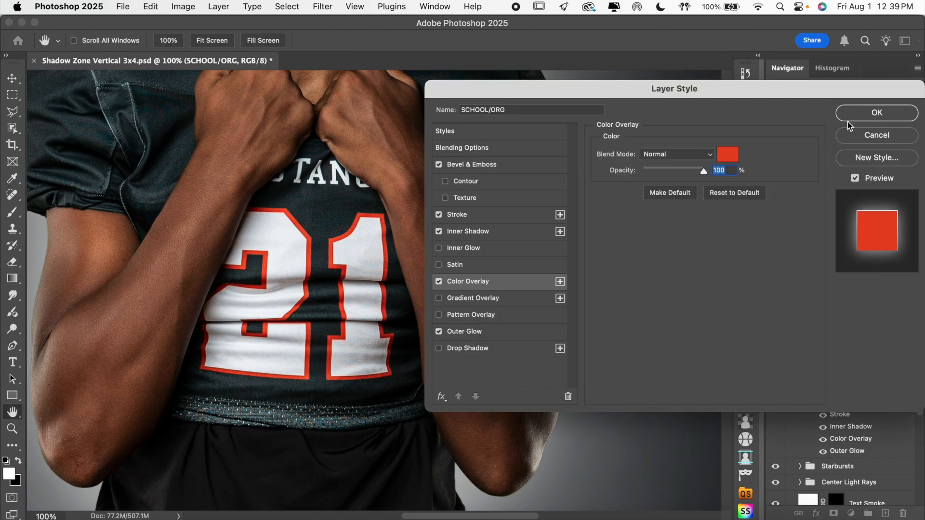
left_click(877, 113)
Review the recolored school name on the poster and toggle the Starbursts group's visibility to check it.
left_click(812, 238)
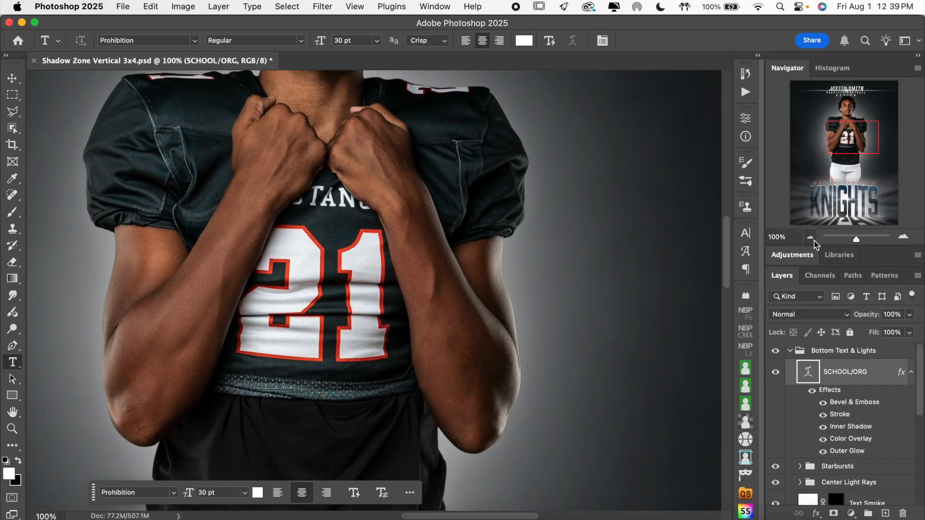
scroll(668, 312, "down", 8)
scroll(669, 314, "left", 3)
scroll(669, 313, "down", 2)
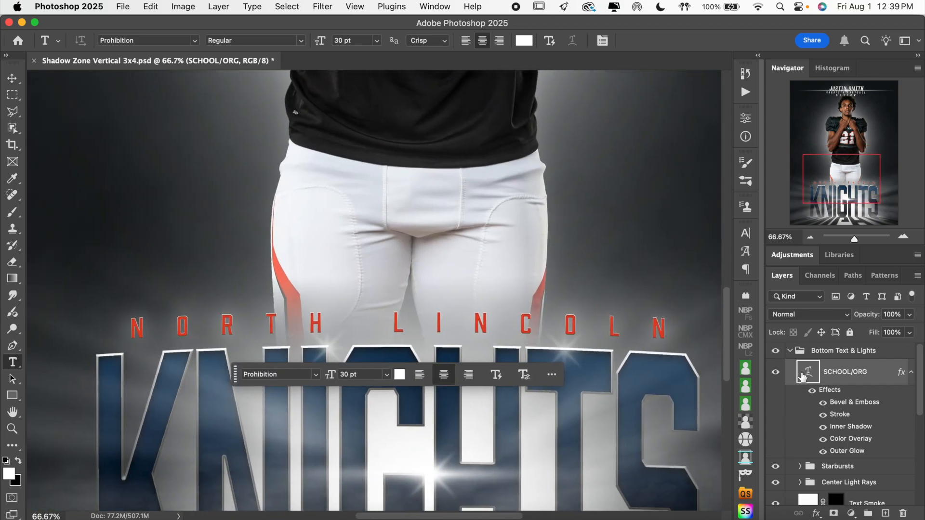
scroll(811, 401, "down", 2)
scroll(811, 401, "down", 3)
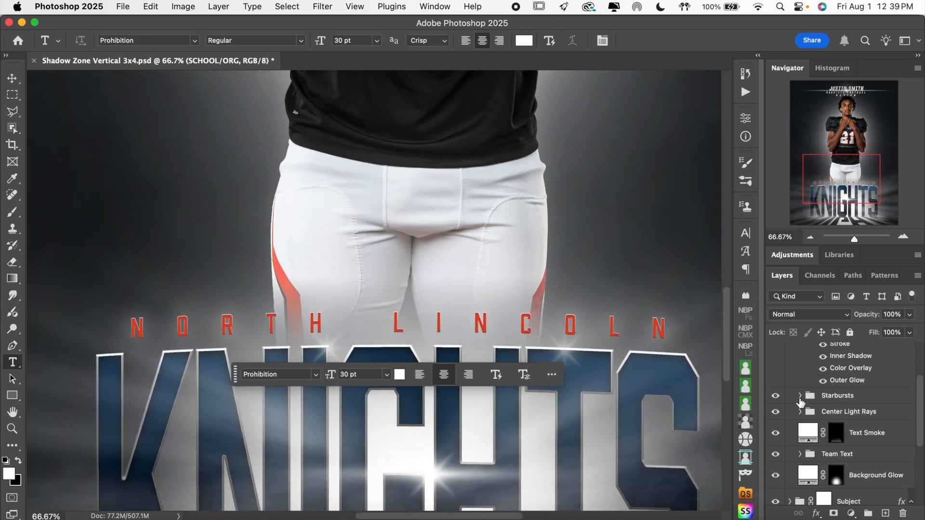
left_click(777, 398)
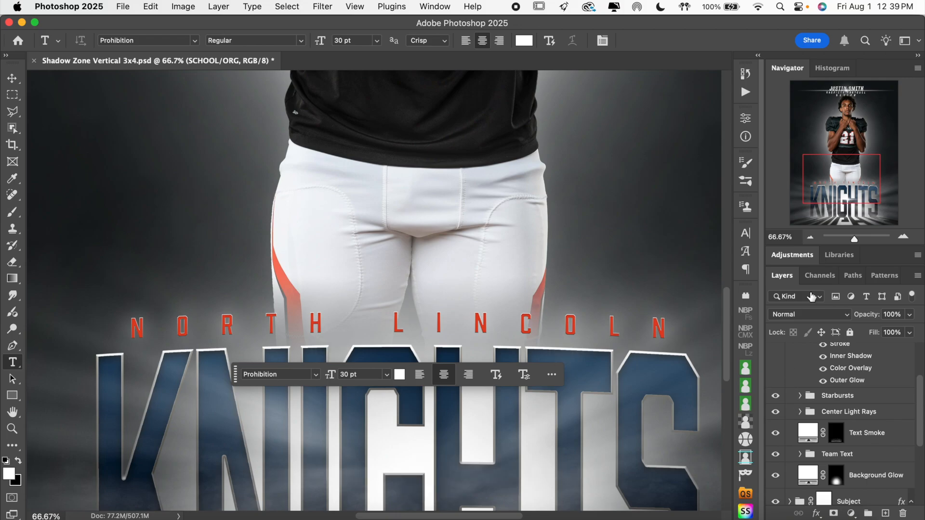
Expand the Team Text group and toggle the team text smart object off and on to check it.
left_click(812, 242)
scroll(694, 277, "down", 3)
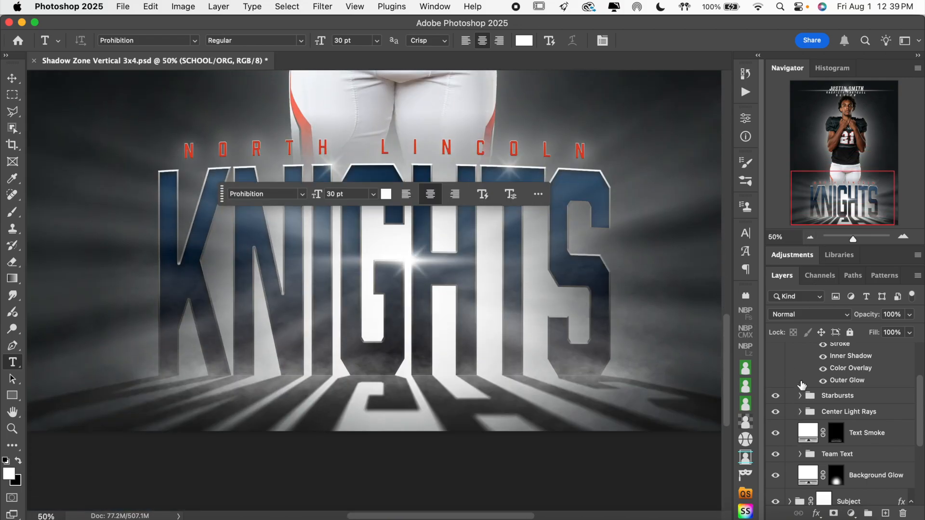
scroll(806, 396, "down", 3)
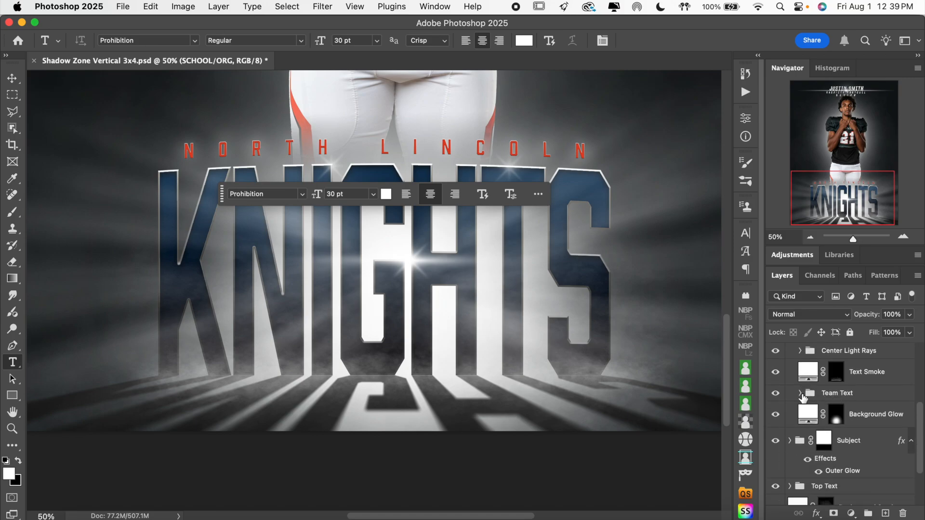
left_click(800, 393)
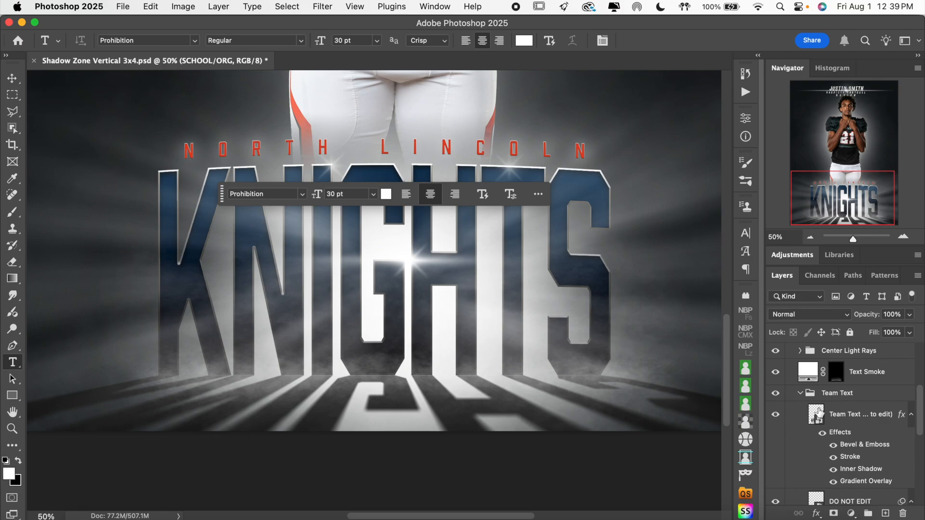
left_click(776, 416)
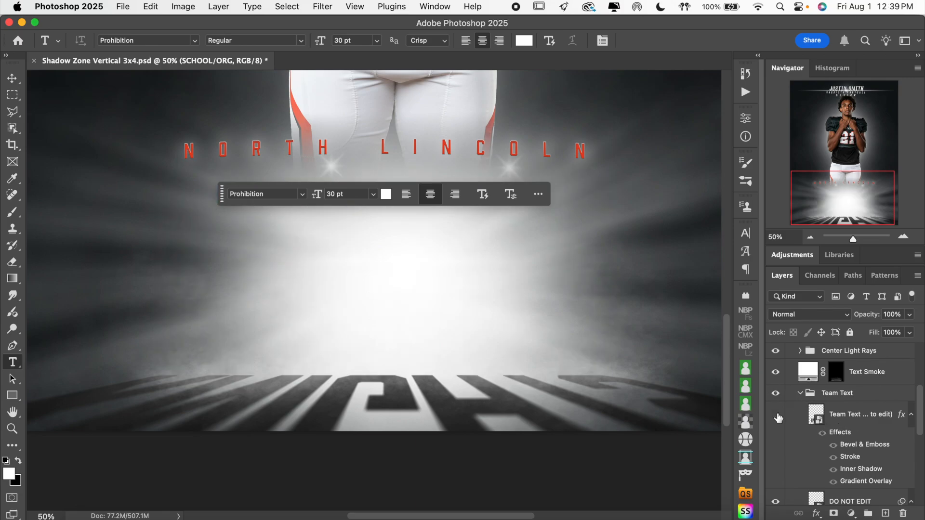
left_click(776, 415)
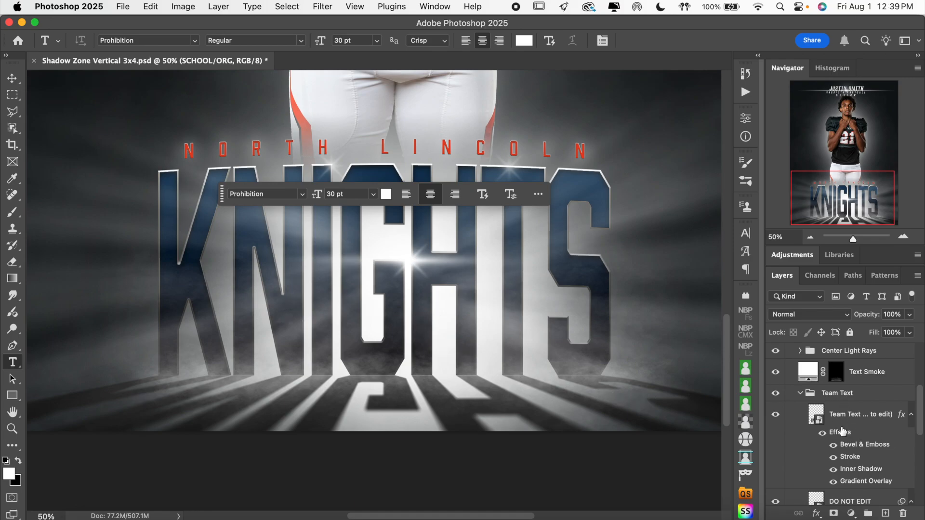
Open the team text smart object and replace its word with MUSTANGS.
double_click(818, 422)
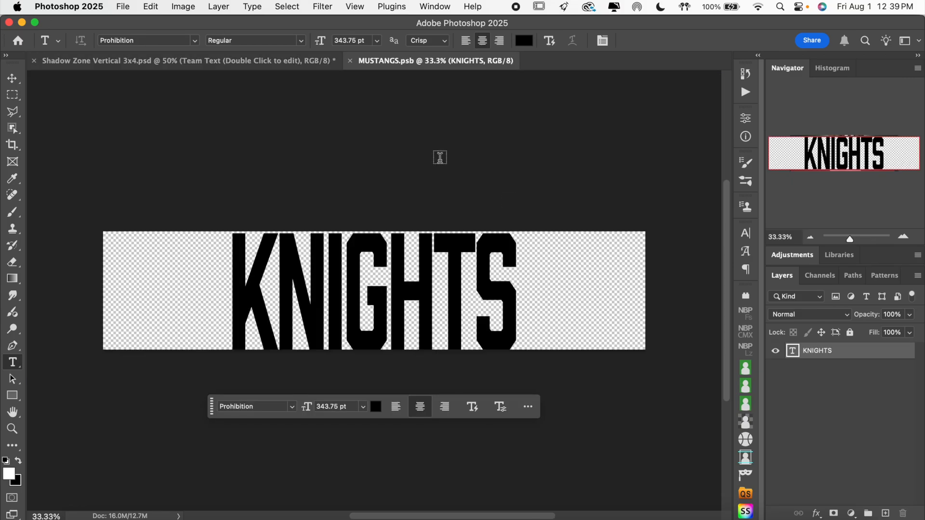
left_click(395, 294)
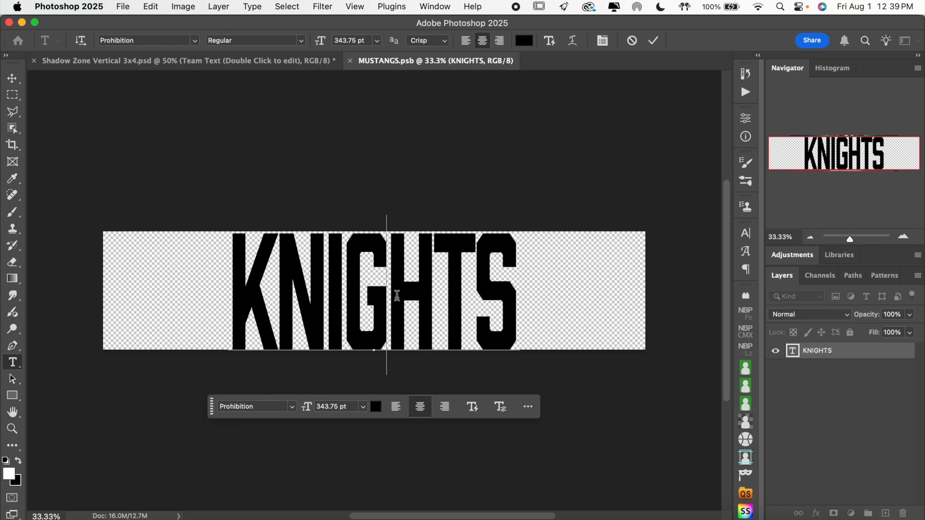
key("super")
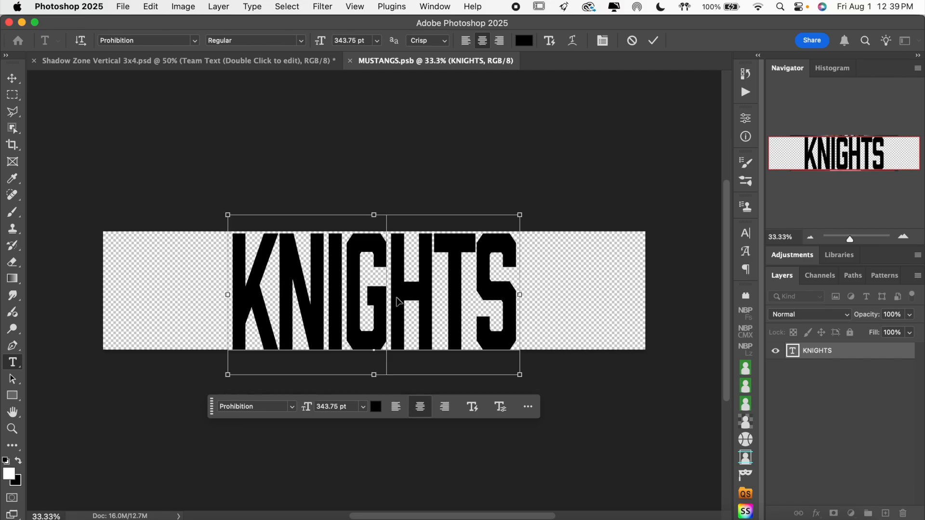
key("super+a")
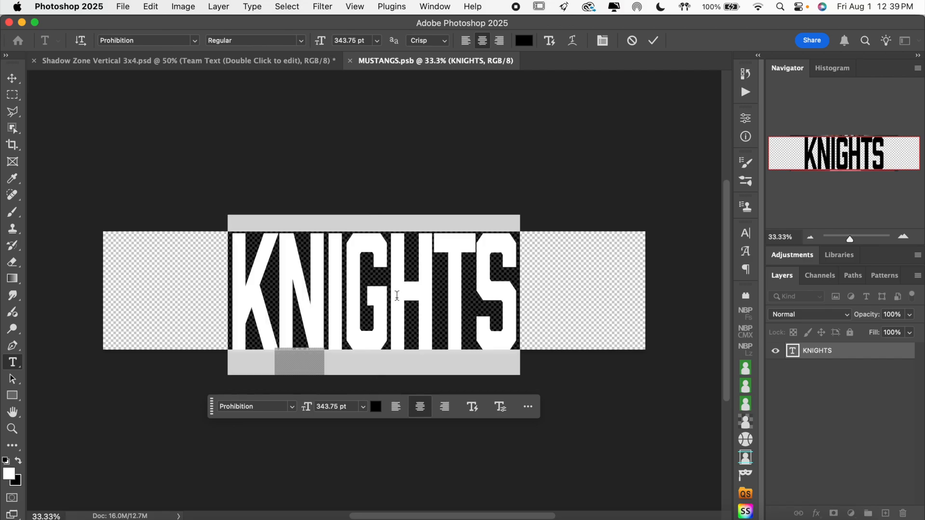
type("MUSTANGS")
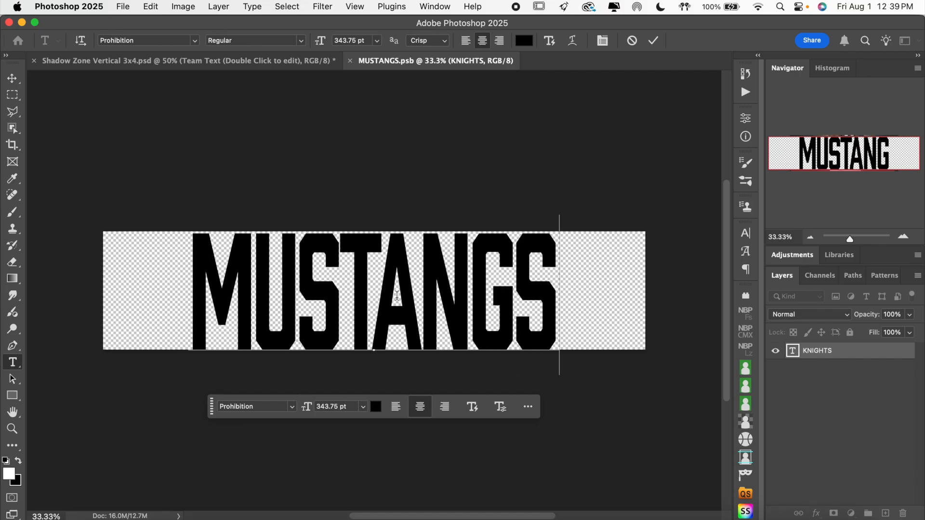
left_click(653, 40)
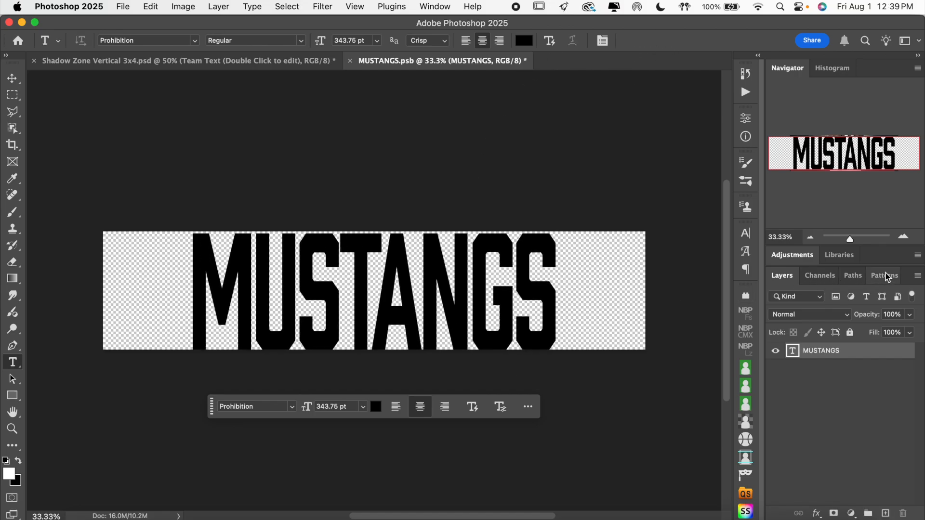
Check the MUSTANGS lettering up close and save the smart object to update the poster.
left_click(904, 236)
left_click(904, 237)
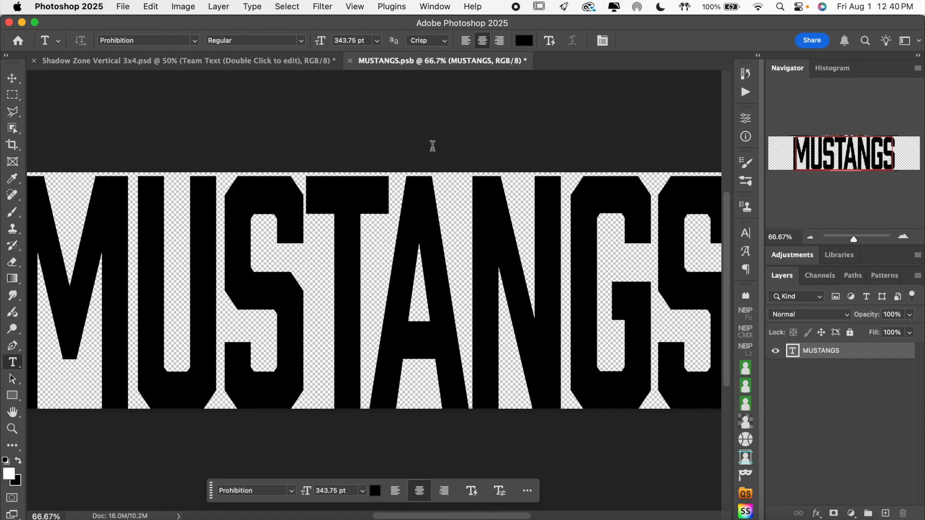
left_click(811, 239)
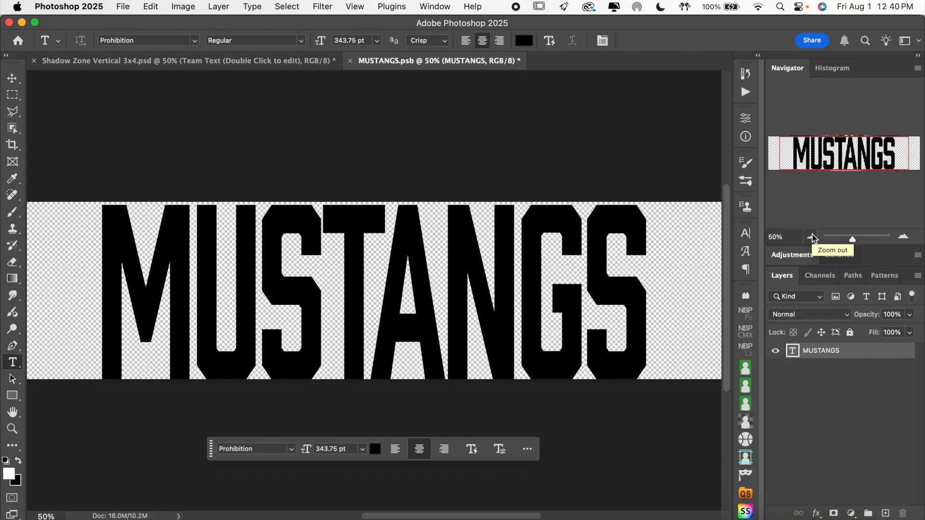
key("super+s")
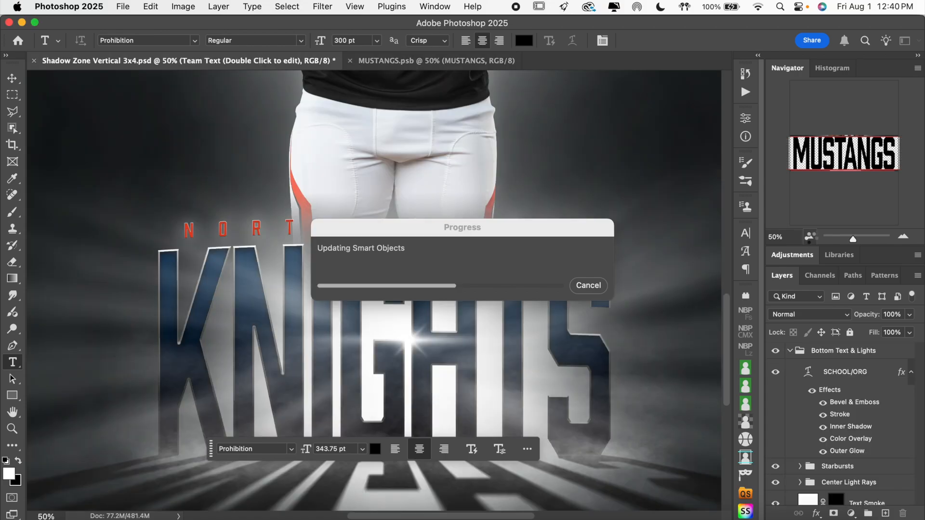
scroll(650, 318, "down", 3)
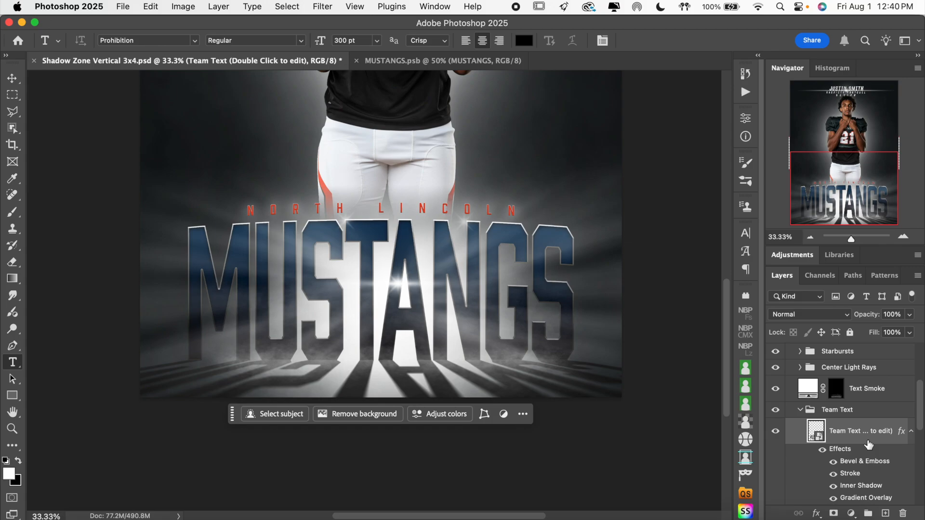
scroll(868, 444, "down", 2)
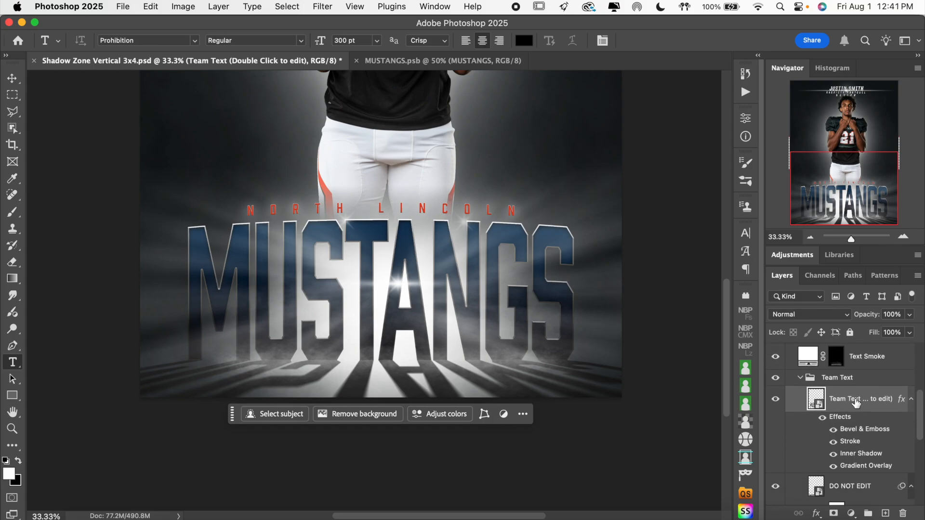
Expand the Starbursts group and toggle the group and its Linear 3 layer off and on to check them.
scroll(856, 404, "up", 5)
left_click(800, 390)
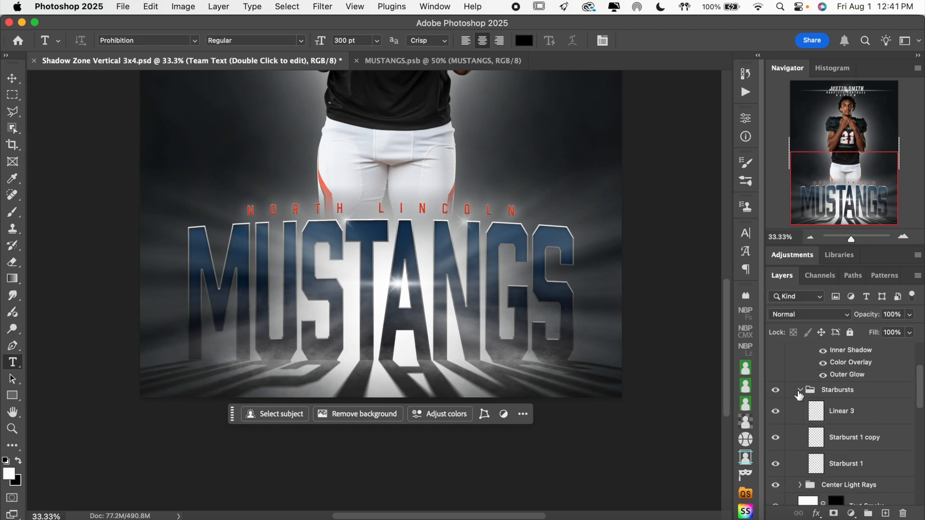
left_click(776, 391)
left_click(776, 391)
left_click(853, 418)
left_click(776, 412)
left_click(775, 412)
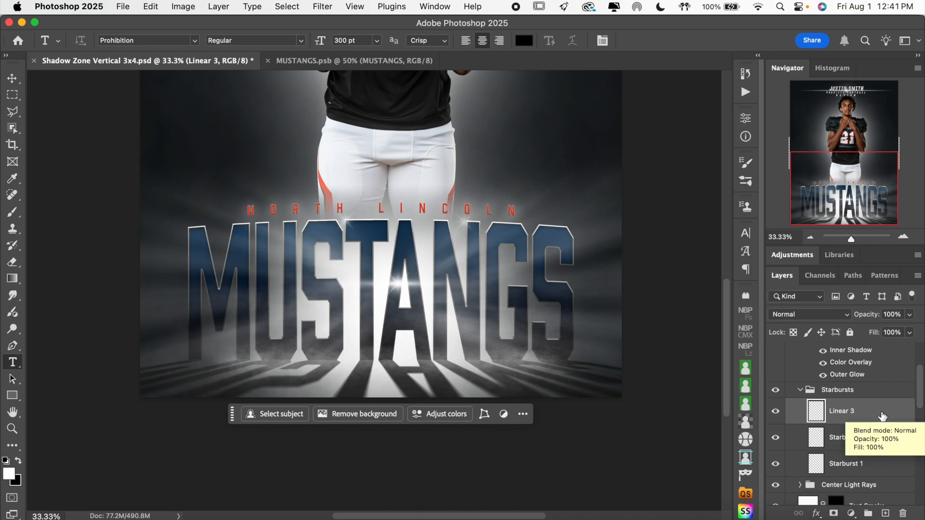
Identify the Starburst 1 copy flare by toggling it, turn off Auto-Select, and move the flare onto the N's upper left edge.
left_click(12, 78)
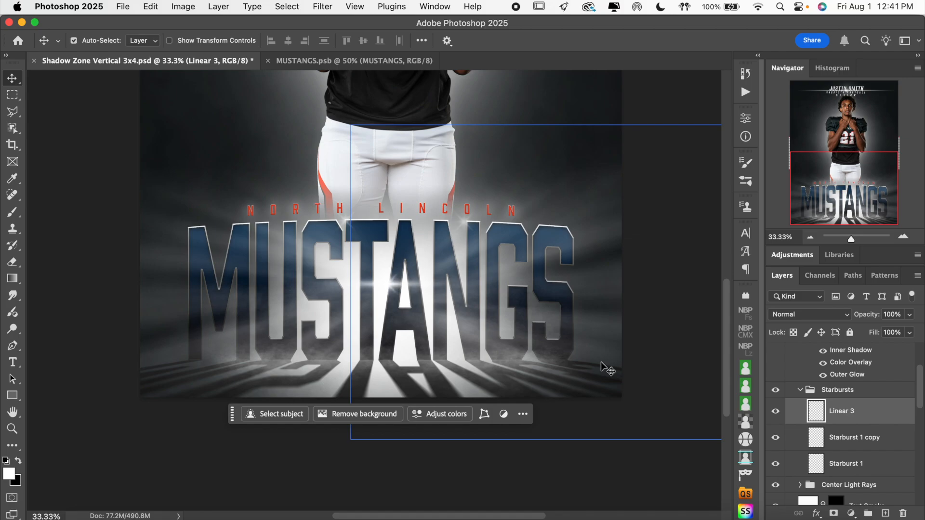
left_click(776, 440)
left_click(775, 440)
left_click(775, 440)
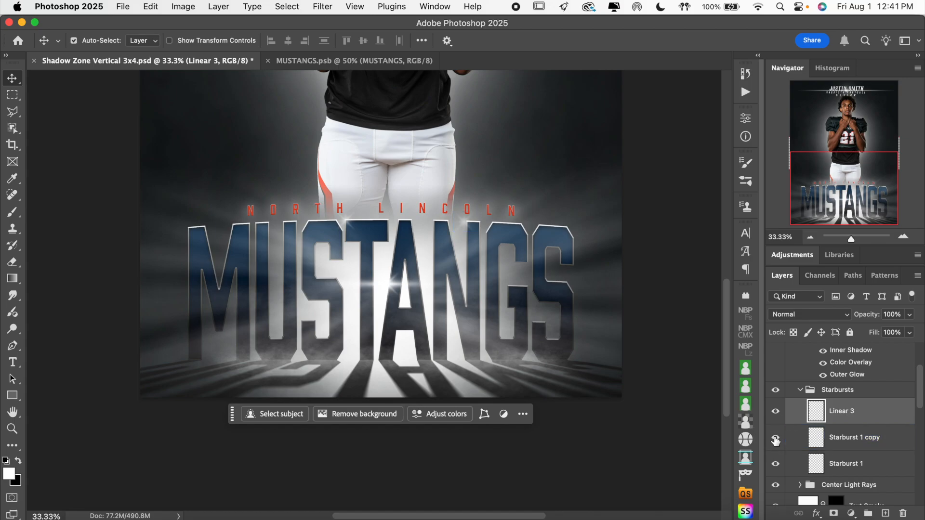
left_click(873, 447)
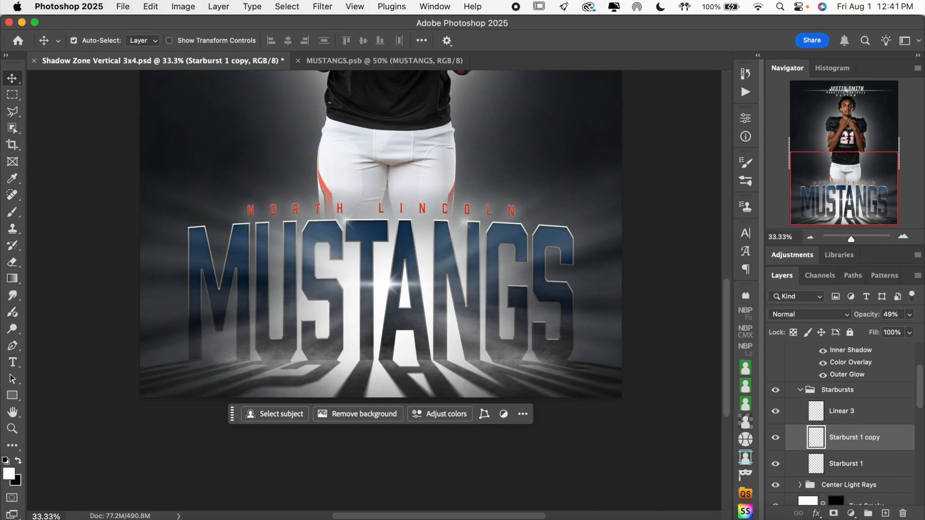
left_click(109, 43)
left_click_drag(476, 225, 441, 258)
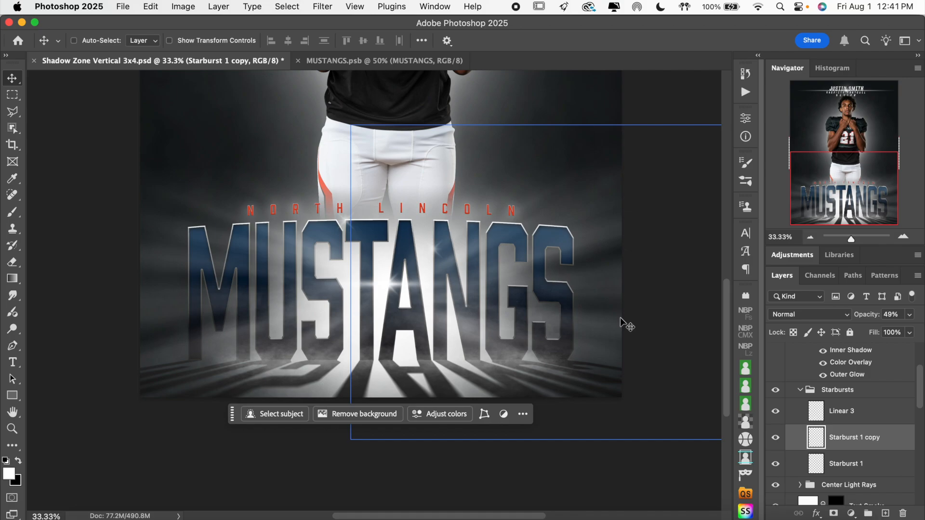
Move the Starburst 1 flare onto the upper left edge of the T's stem and collapse the Starbursts group.
left_click(888, 410)
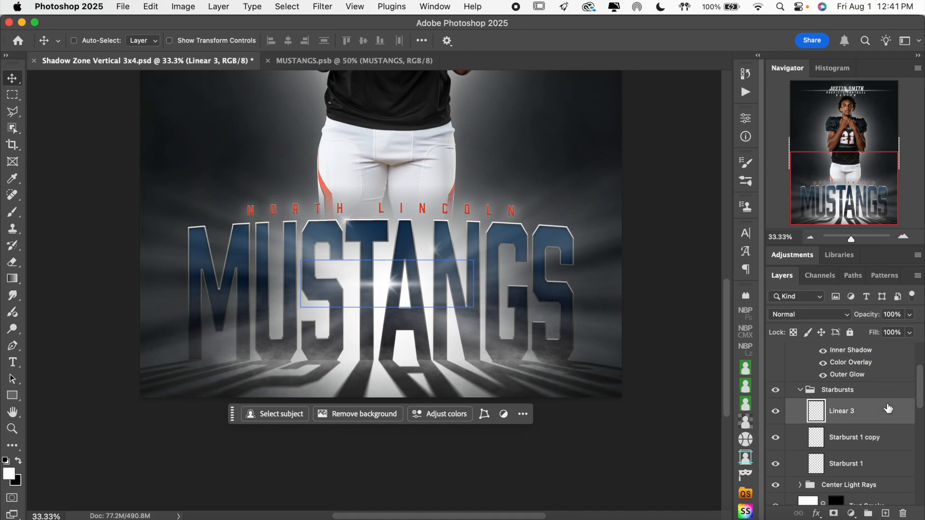
left_click(872, 458)
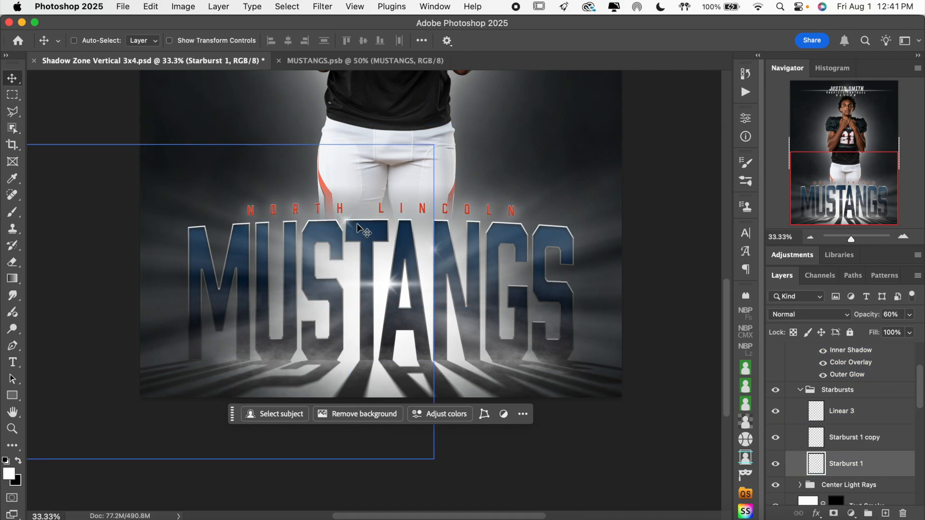
mouse_move(347, 237)
left_mouse_down()
mouse_move(366, 248)
mouse_move(380, 243)
mouse_move(360, 247)
left_mouse_up()
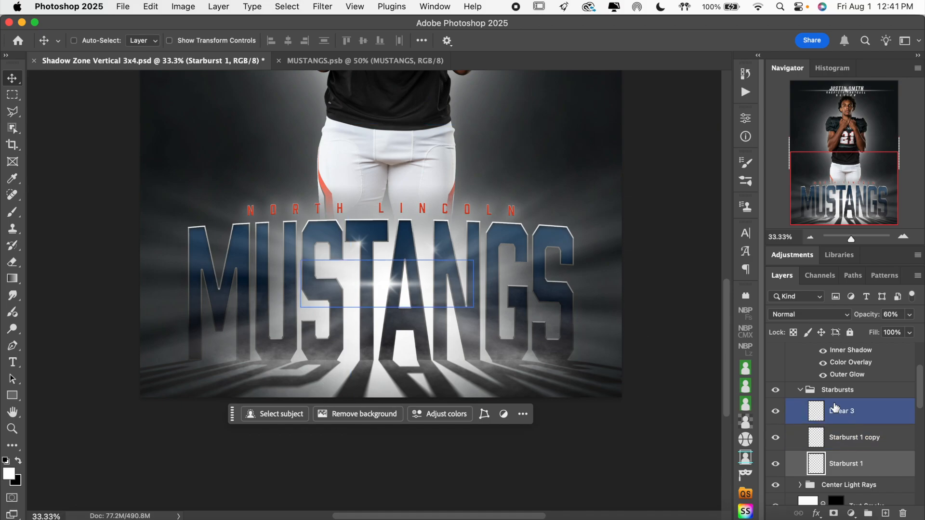
left_click(819, 390)
left_click(800, 391)
Lower the Starbursts group's opacity to 82%.
left_click(891, 463)
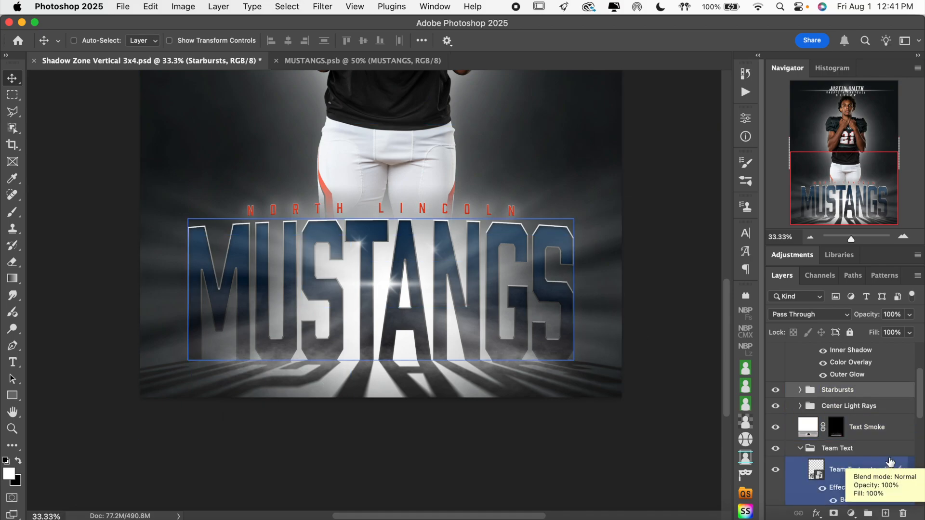
left_click(886, 390)
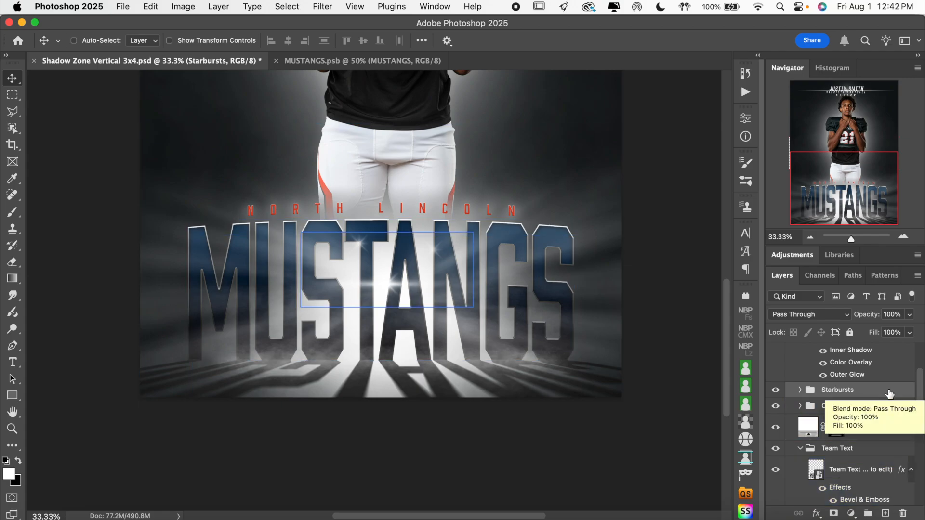
left_click(896, 369)
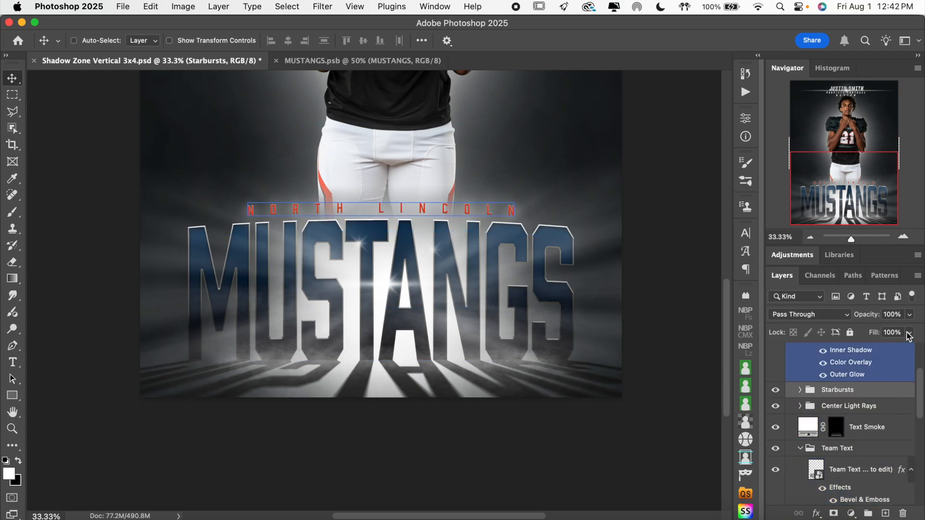
left_click(910, 316)
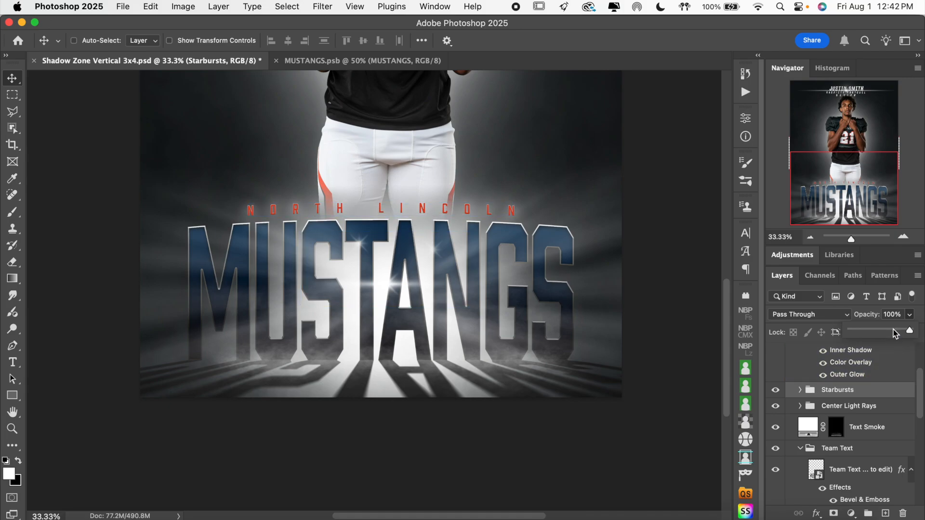
left_click(895, 332)
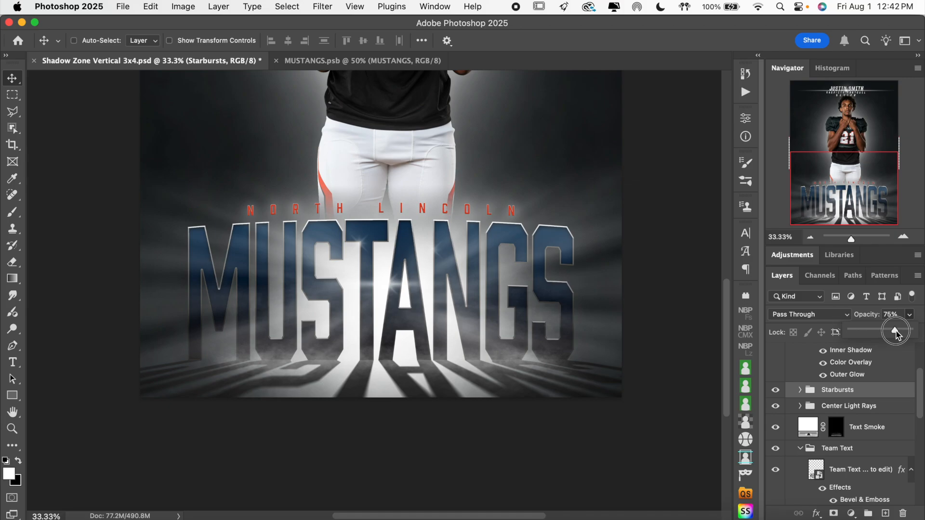
left_click_drag(896, 331, 894, 332)
Toggle the Center Light Rays group off and on to check its effect behind the team text.
left_click(890, 408)
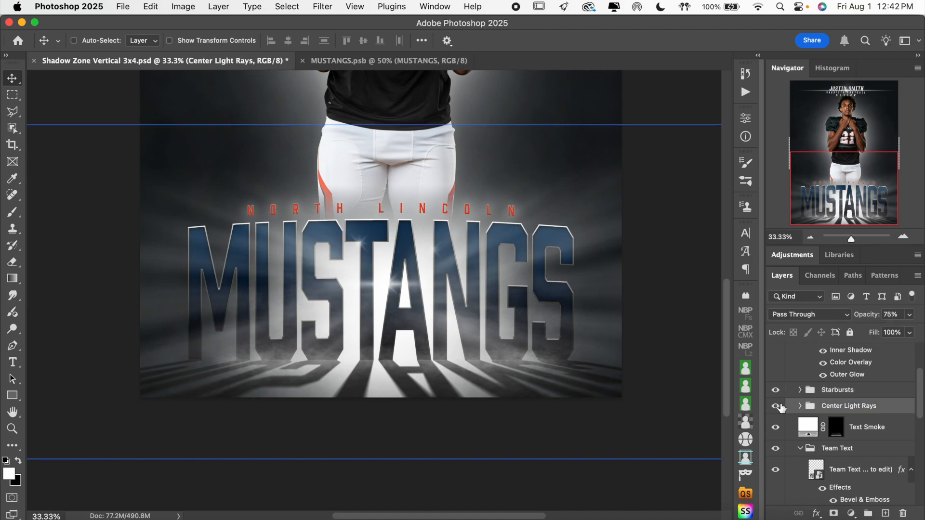
left_click(775, 407)
left_click(775, 409)
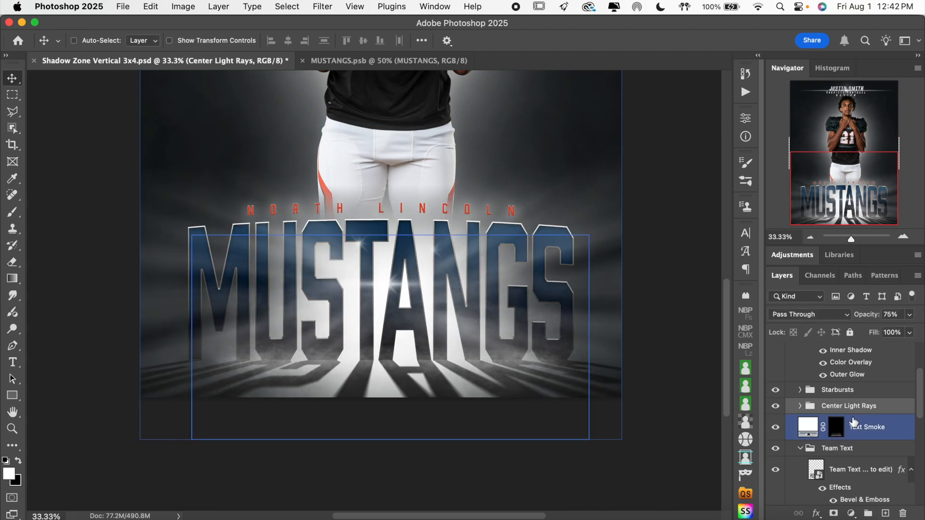
In the Center Light Rays group, nudge Light Ray 2 copy 2 slightly right and Light Ray 2 copy slightly left.
left_click(800, 406)
left_click(850, 434)
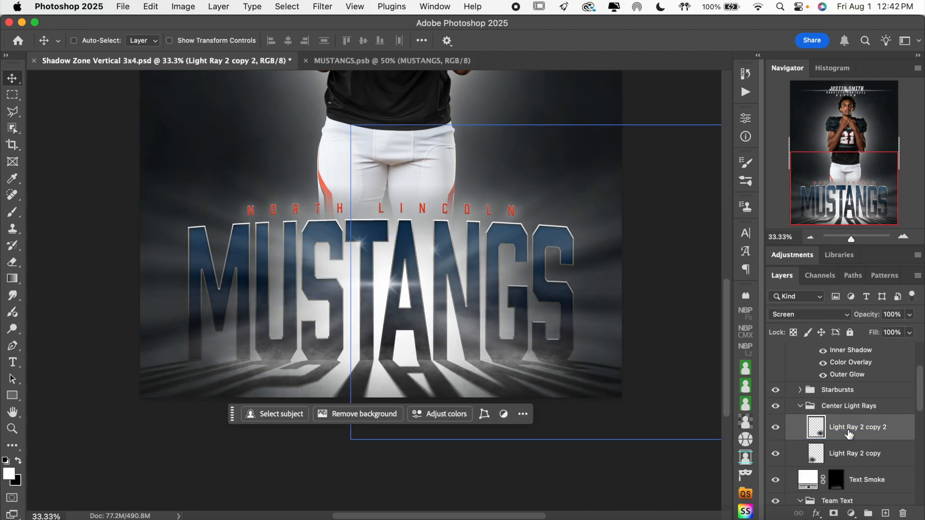
left_click(775, 428)
left_click(775, 428)
left_click_drag(434, 291, 445, 291)
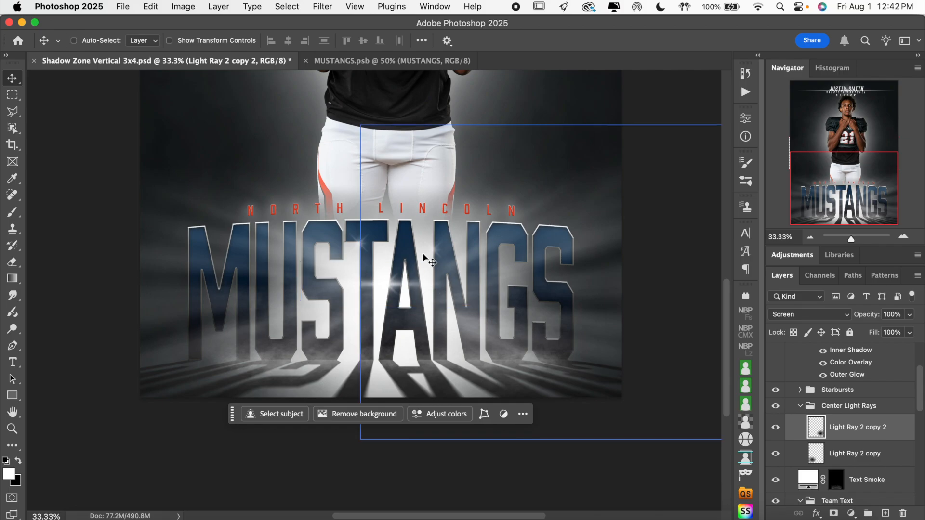
left_click(891, 458)
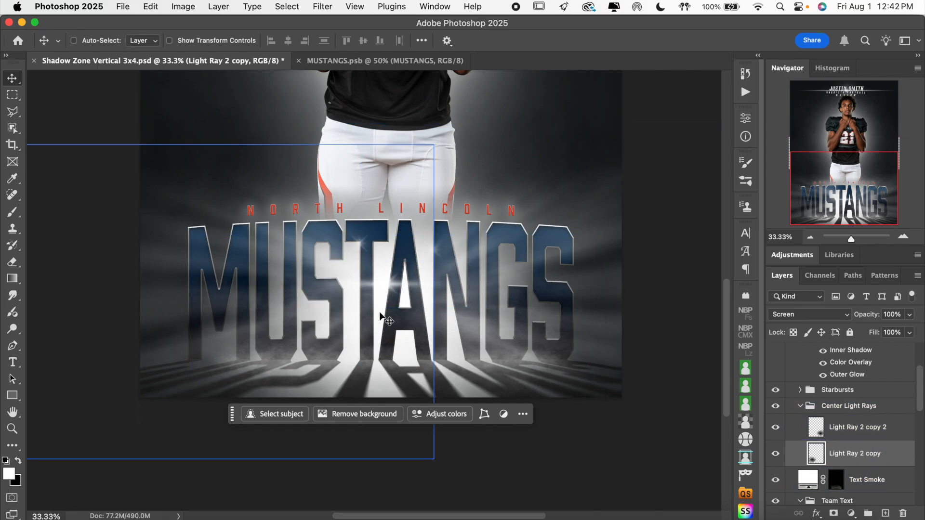
left_click_drag(380, 316, 372, 315)
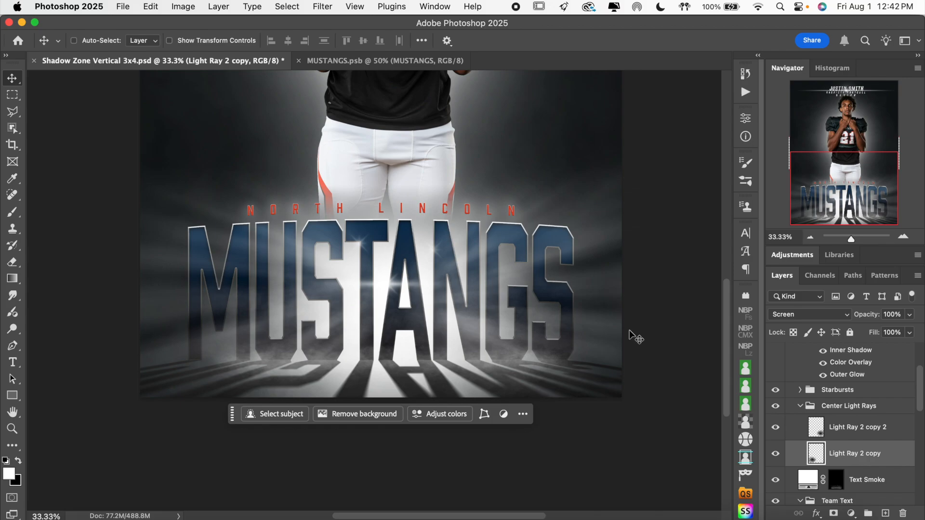
Move the Linear 3 flare into the opening of the A in MUSTANGS and collapse the Starbursts and Center Light Rays groups.
left_click(802, 391)
left_click(842, 412)
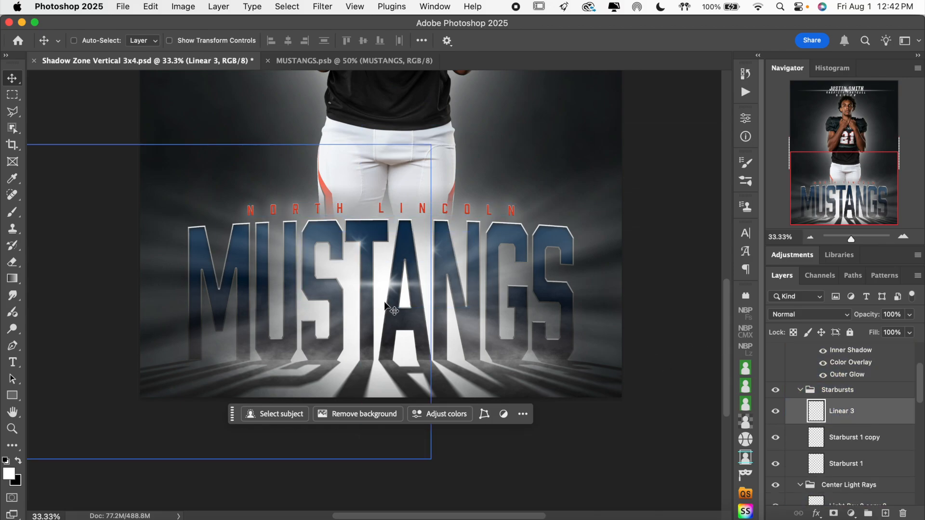
left_click_drag(394, 289, 413, 291)
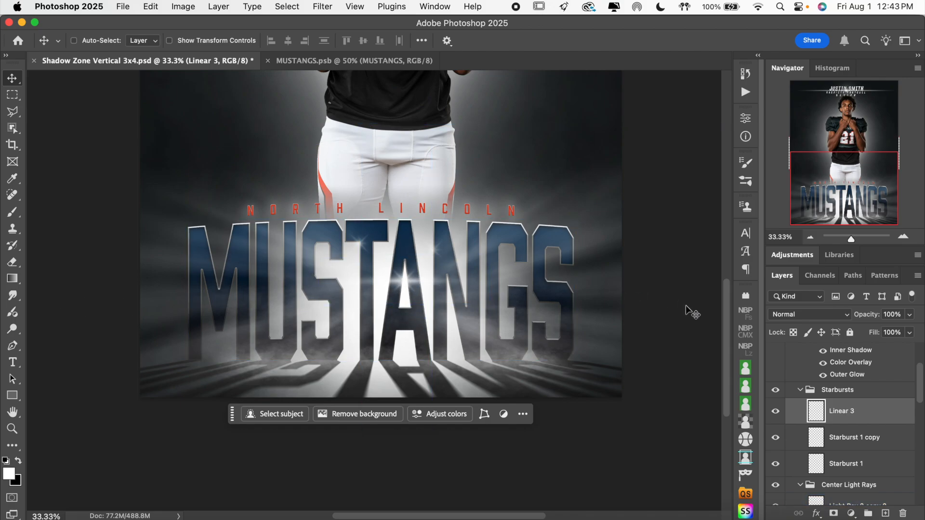
left_click(801, 390)
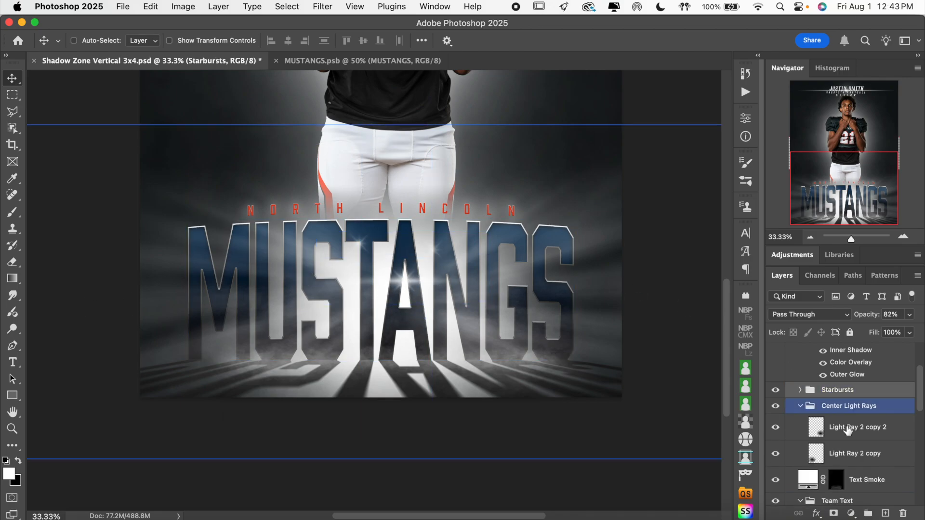
left_click(801, 407)
left_click(876, 434)
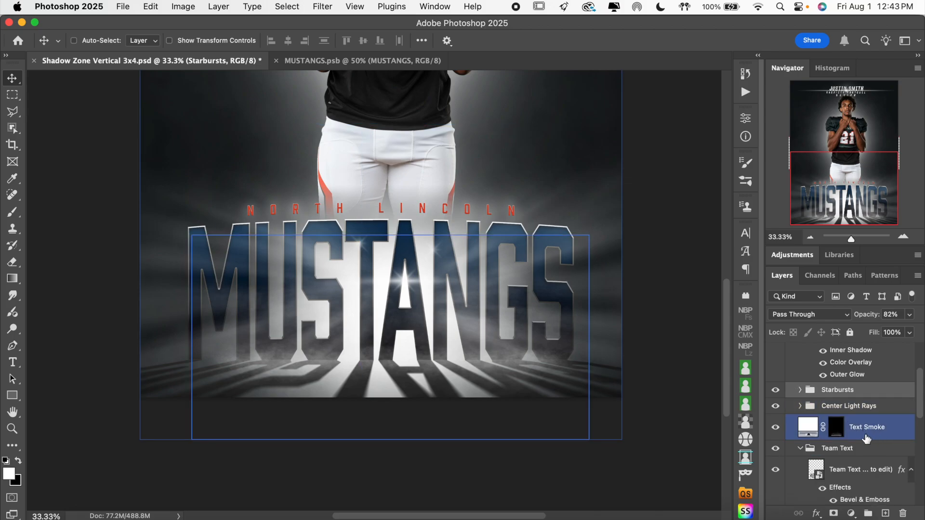
Expand the Team Text group and examine the MUSTANGS layer's Gradient Overlay and its color gradient without editing it.
left_click(801, 449)
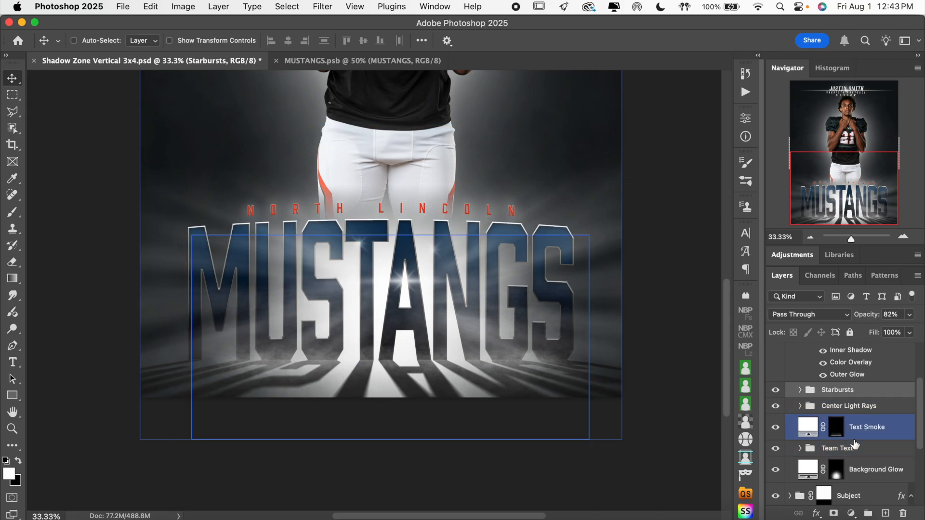
left_click(816, 448)
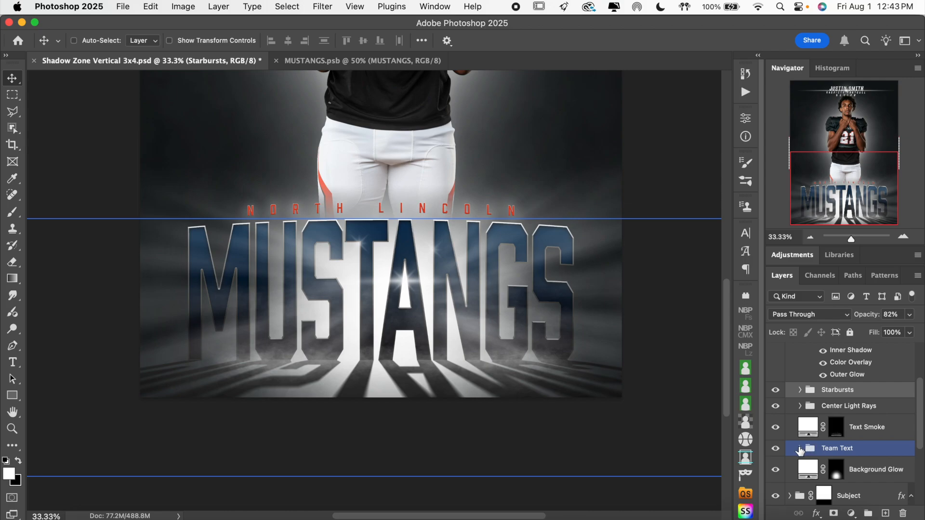
left_click(800, 450)
scroll(855, 455, "down", 4)
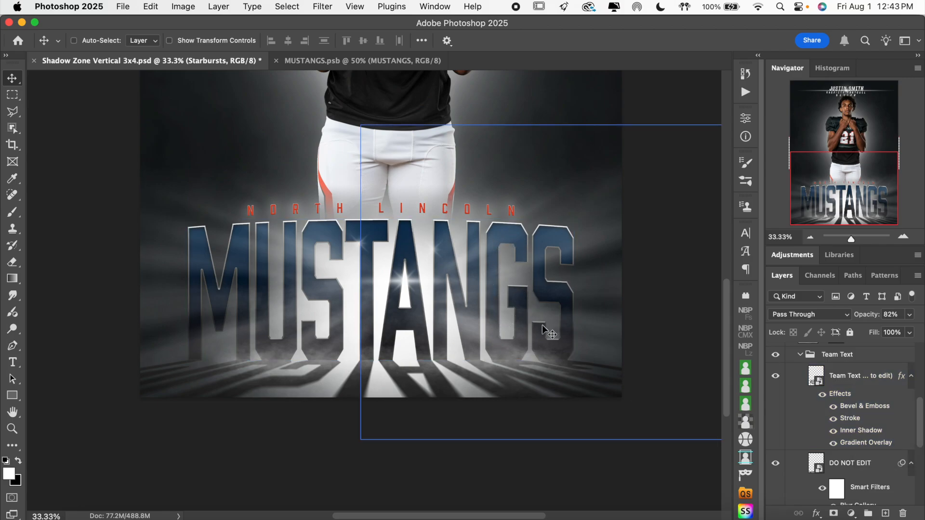
left_click(857, 423)
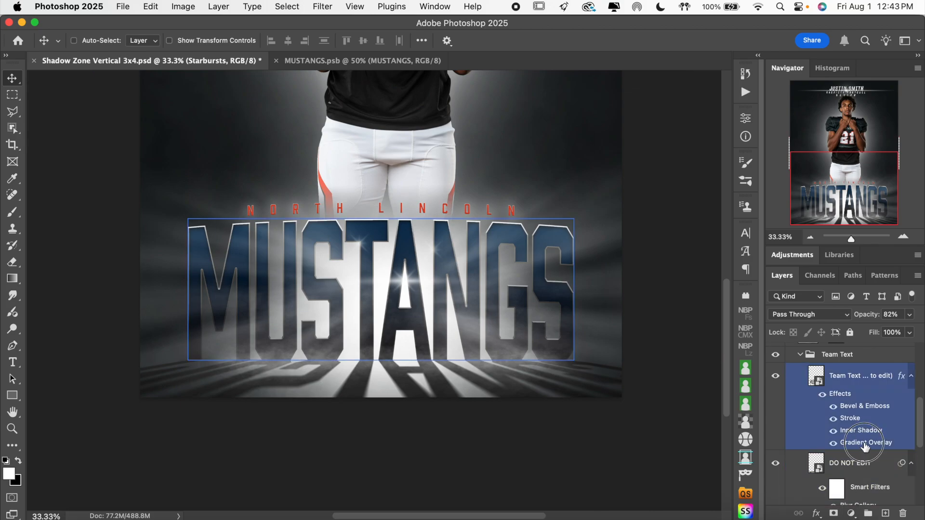
double_click(864, 443)
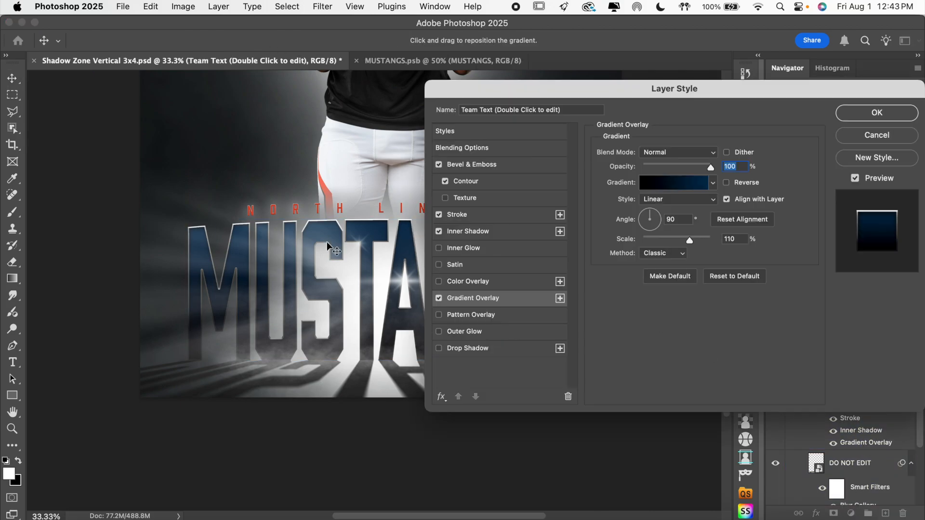
scroll(332, 248, "right", 5)
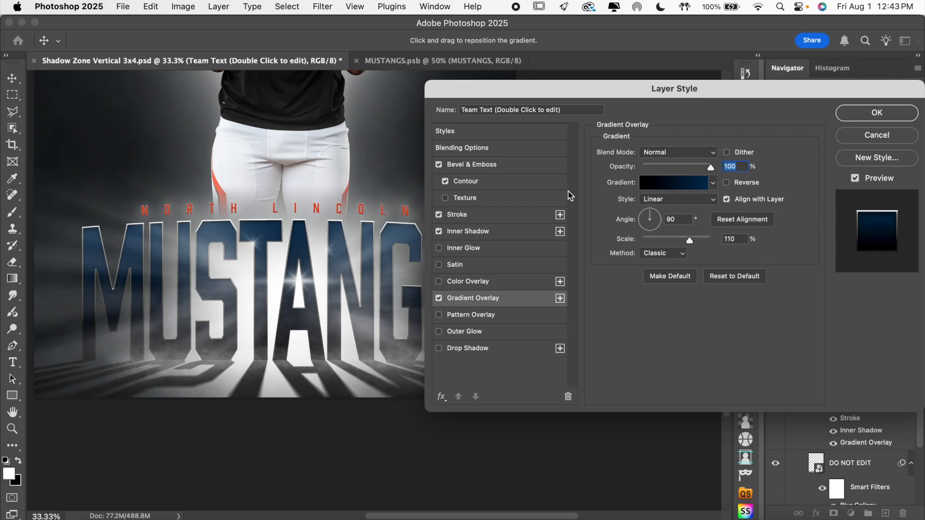
left_click(689, 188)
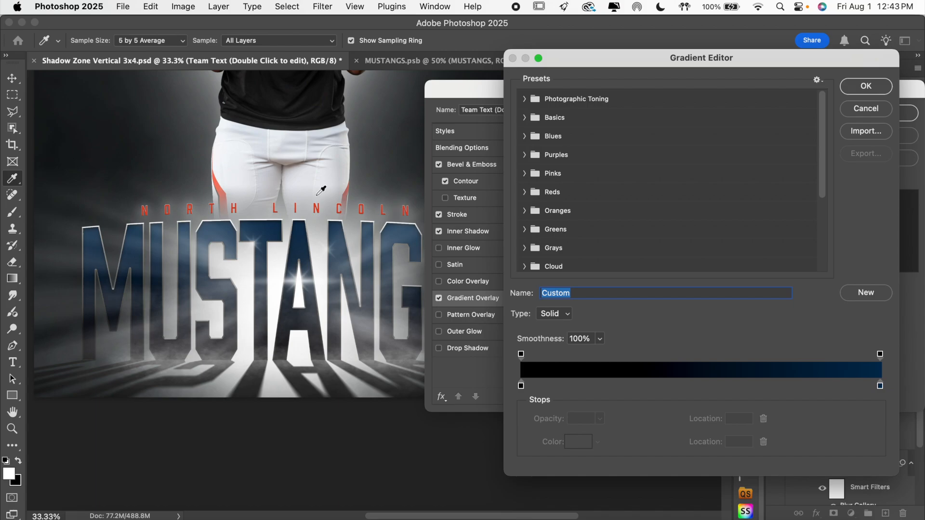
left_click(866, 114)
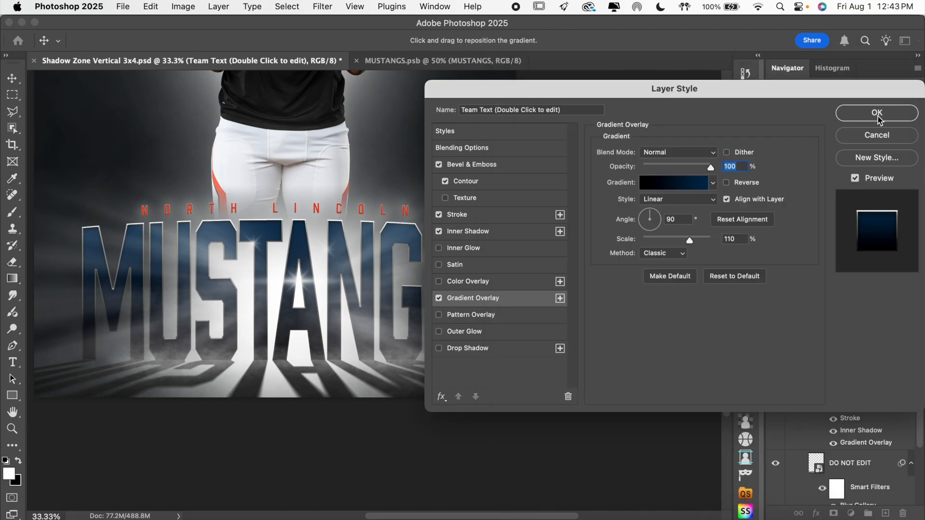
left_click(877, 114)
Sample the red trim of the player's jersey number as the blue end stop color of the MUSTANGS Gradient Overlay.
key("super+equal")
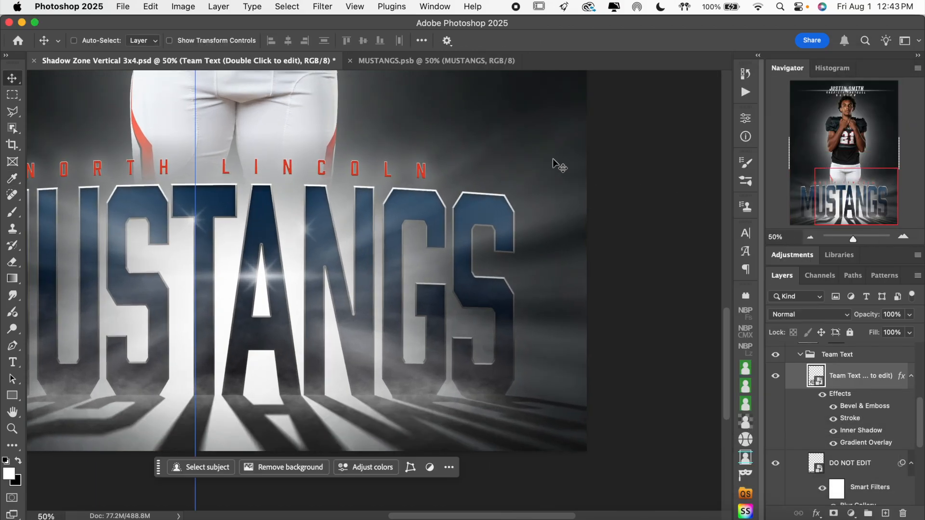
scroll(553, 158, "up", 10)
scroll(553, 158, "left", 3)
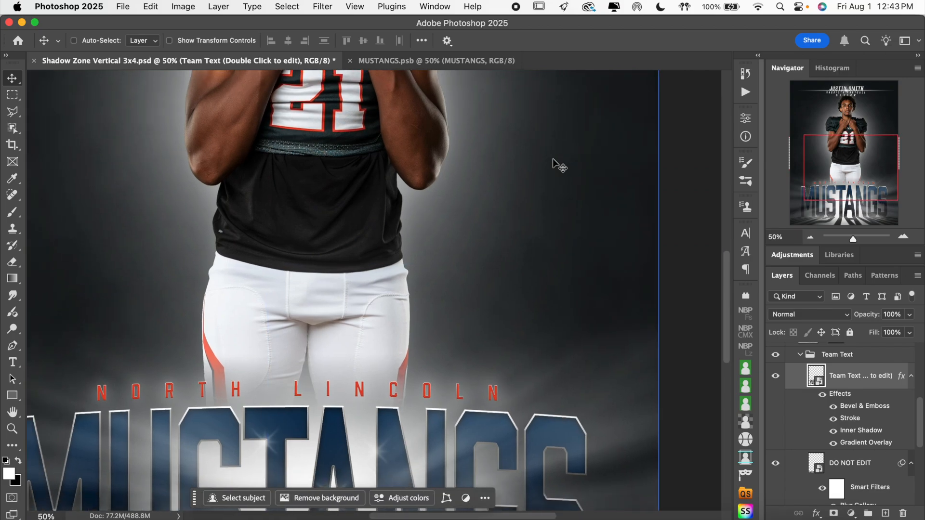
scroll(554, 164, "down", 2)
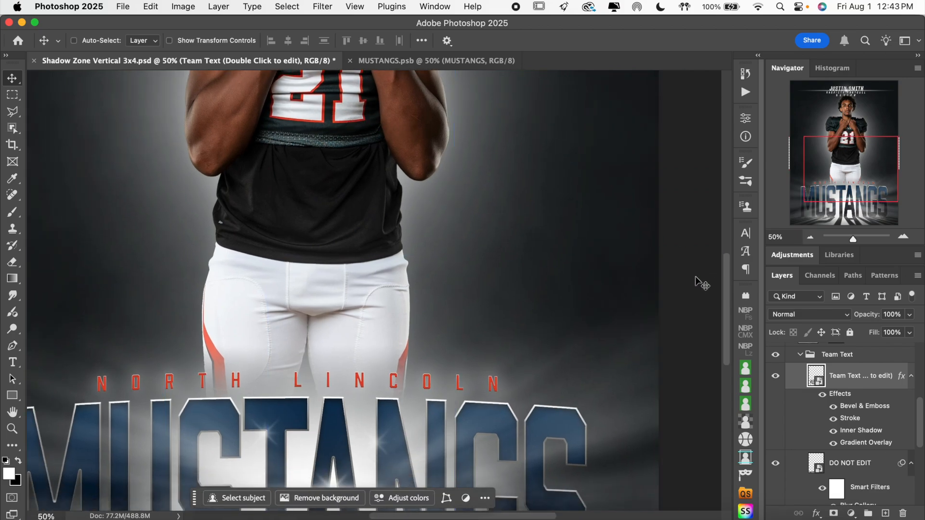
double_click(873, 442)
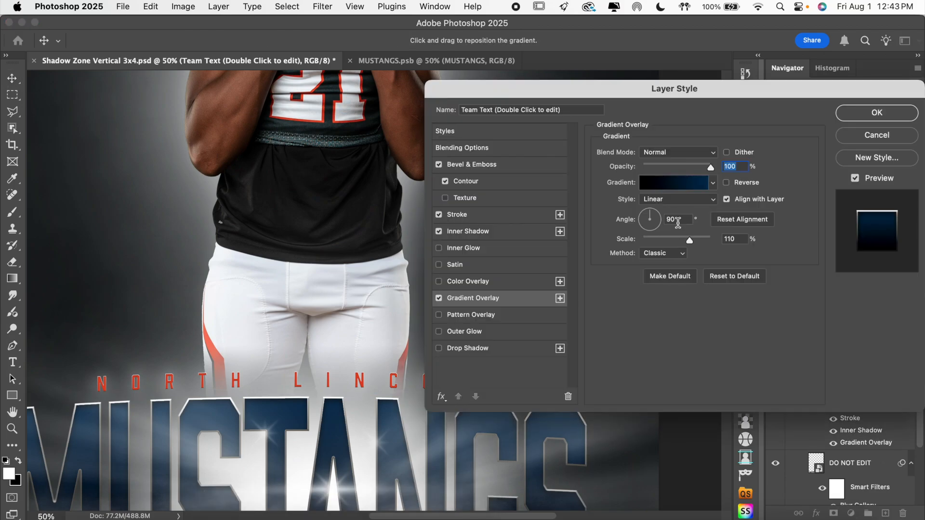
left_click(676, 188)
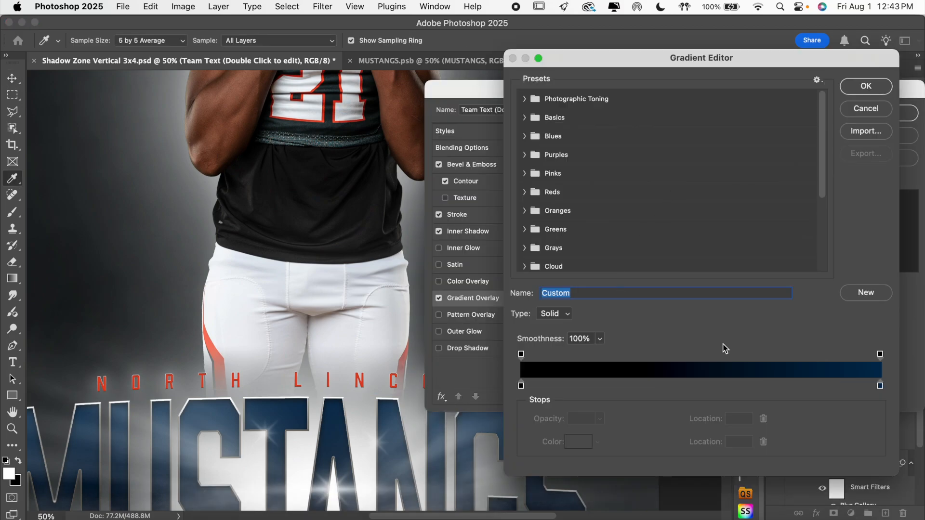
left_click(880, 386)
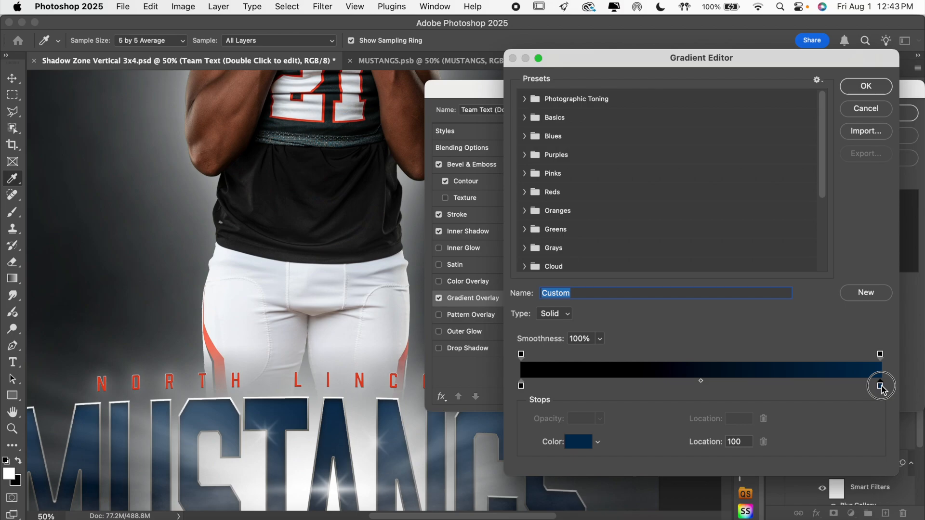
left_click(588, 443)
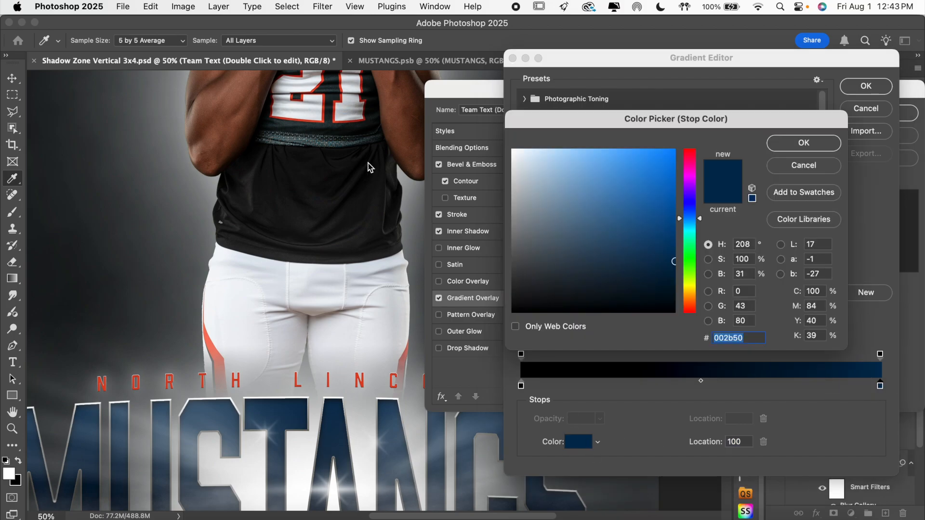
left_click(339, 110)
scroll(305, 254, "down", 5)
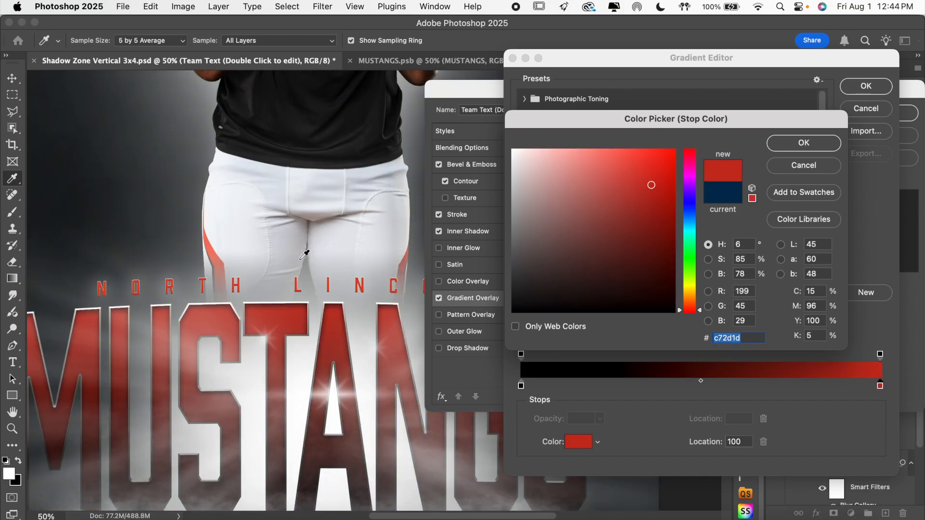
Darken the gradient's sampled red end stop to 762017 and apply the gradient to the MUSTANGS text.
left_click(651, 226)
left_click_drag(651, 226, 652, 232)
left_click(634, 231)
left_click(632, 231)
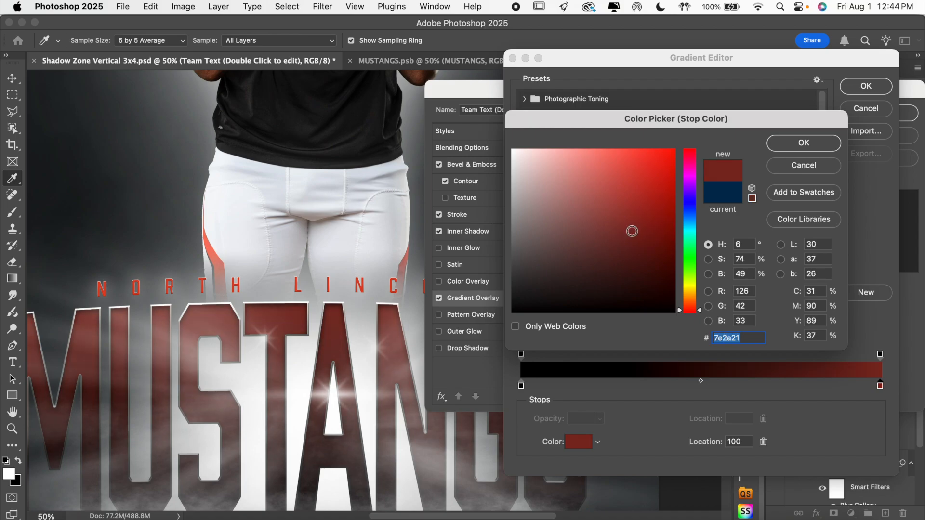
left_click(633, 241)
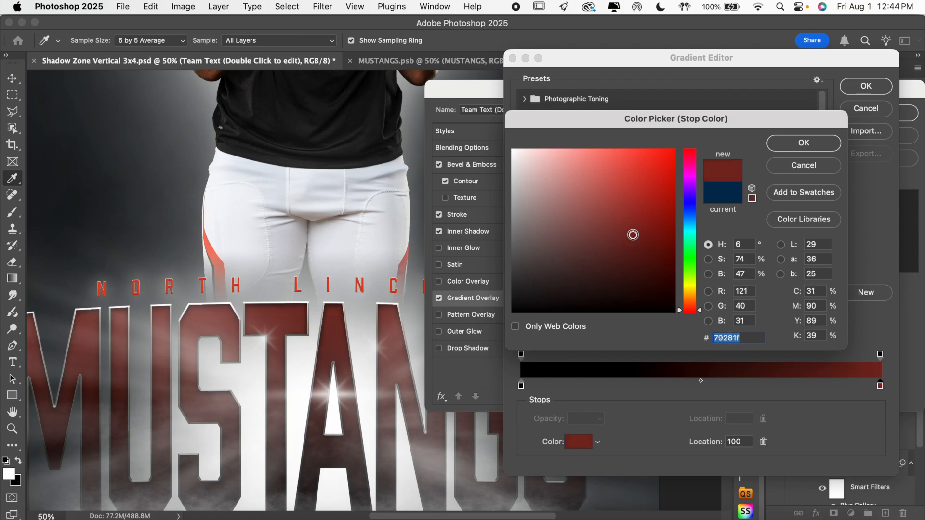
left_click(642, 237)
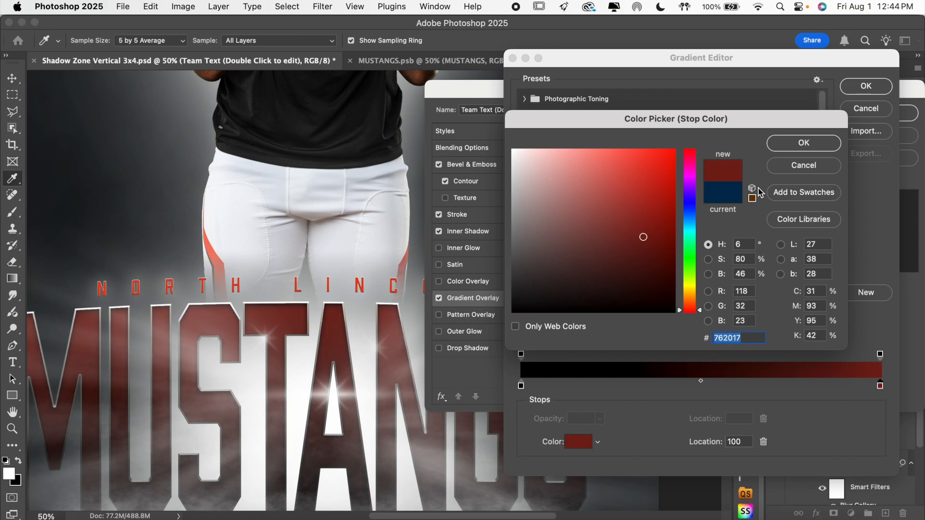
left_click(804, 142)
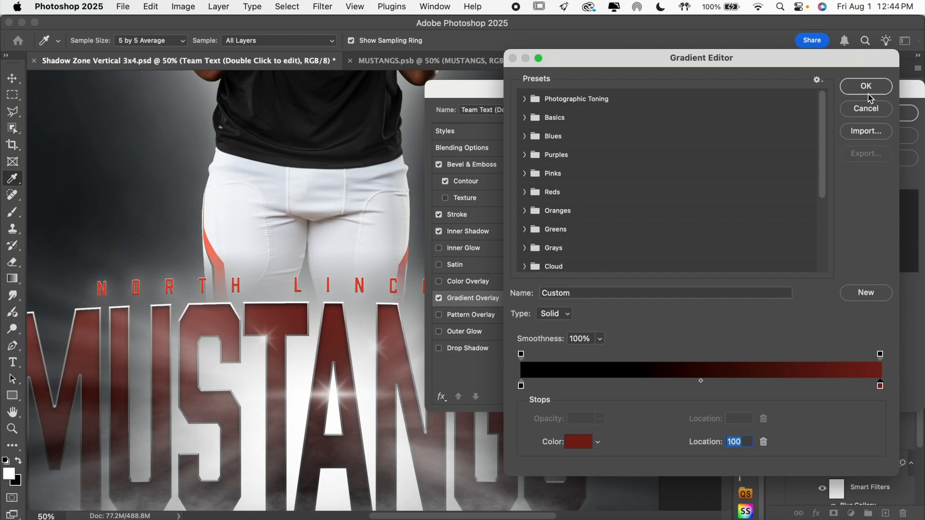
left_click(866, 86)
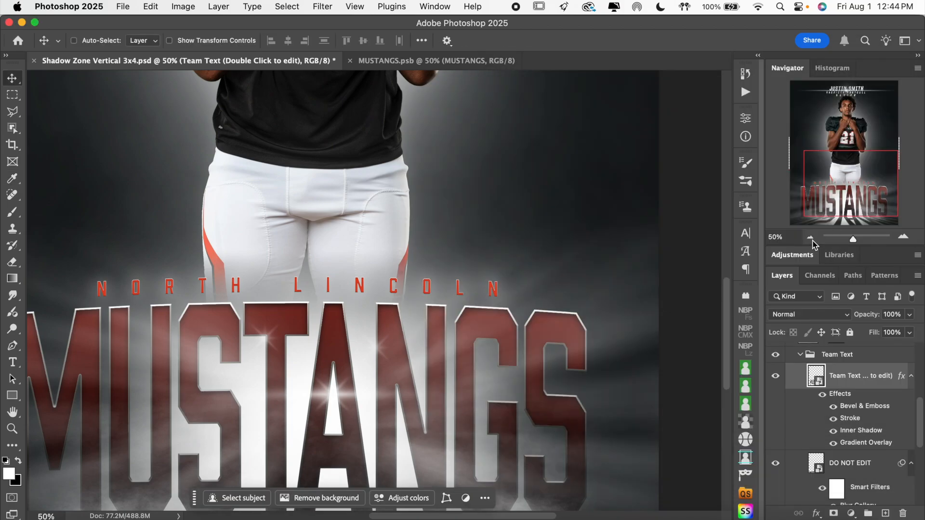
Reopen the MUSTANGS Gradient Overlay and set the gradient's red end stop to the brighter orange-red e44224.
left_click(810, 238)
left_click(811, 238)
scroll(606, 251, "up", 3)
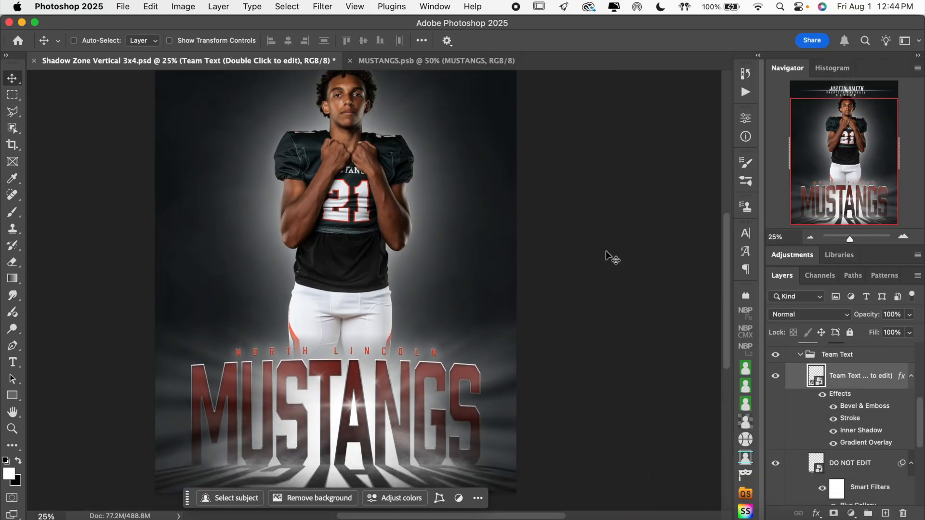
double_click(865, 444)
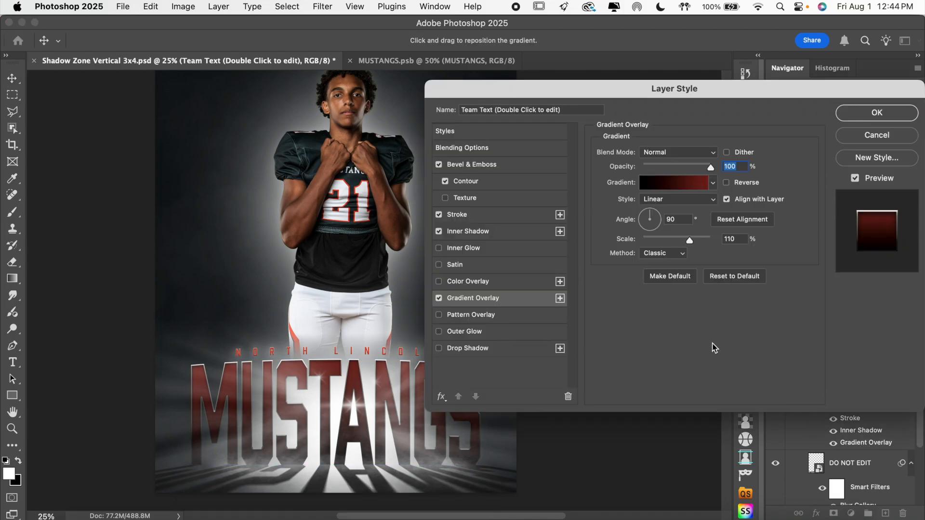
left_click(714, 184)
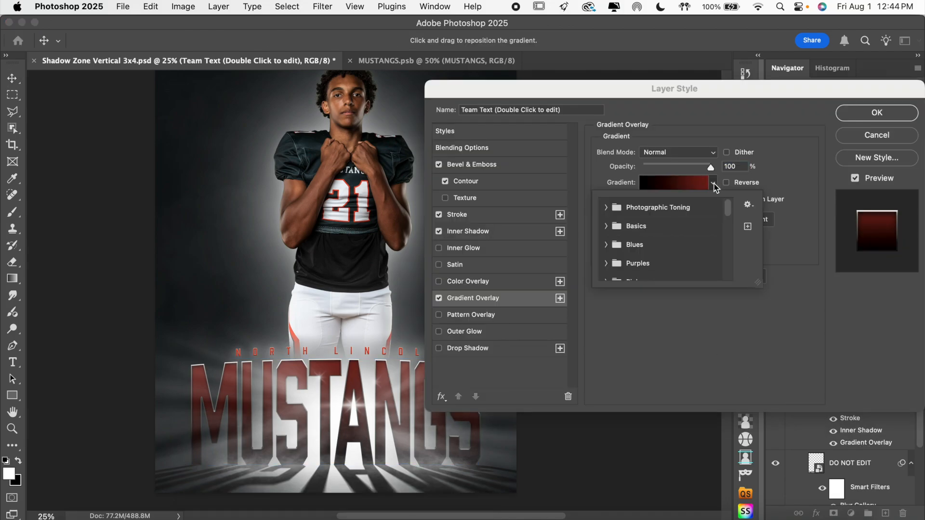
left_click(796, 184)
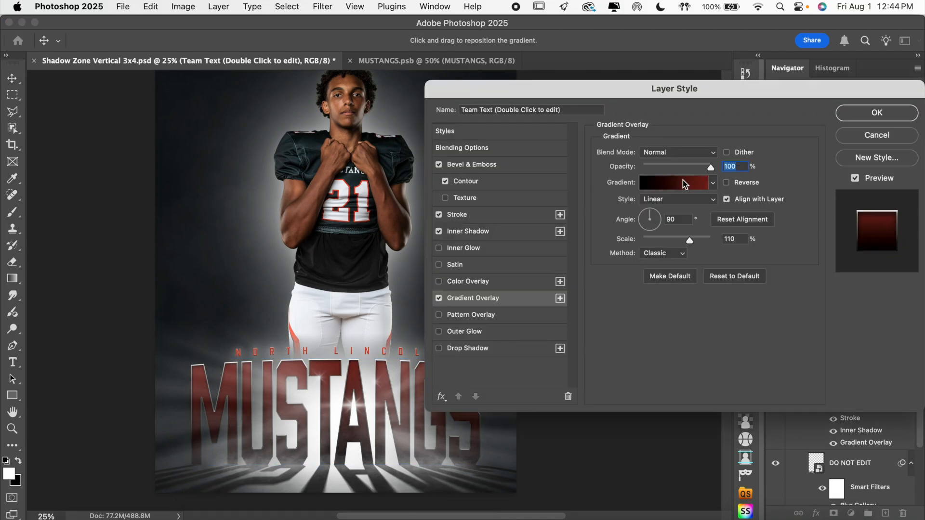
left_click(675, 183)
left_click(879, 386)
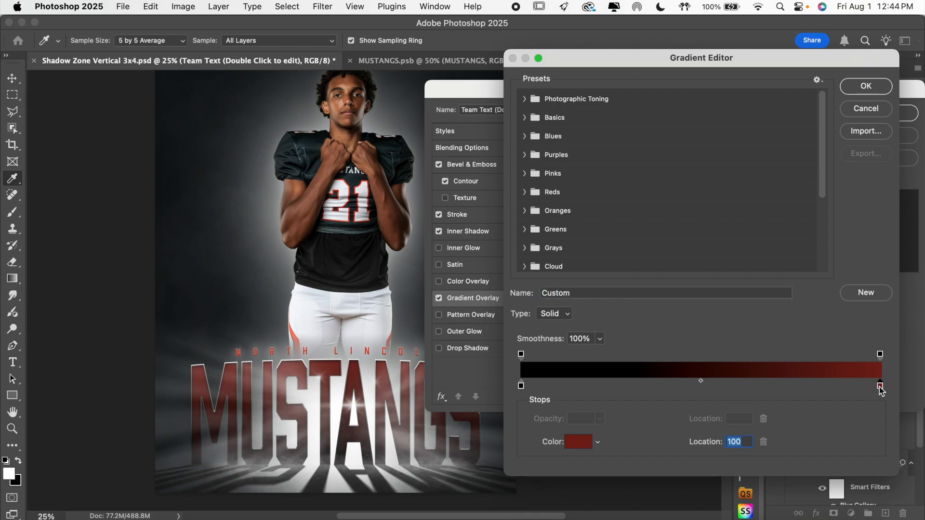
left_click(580, 443)
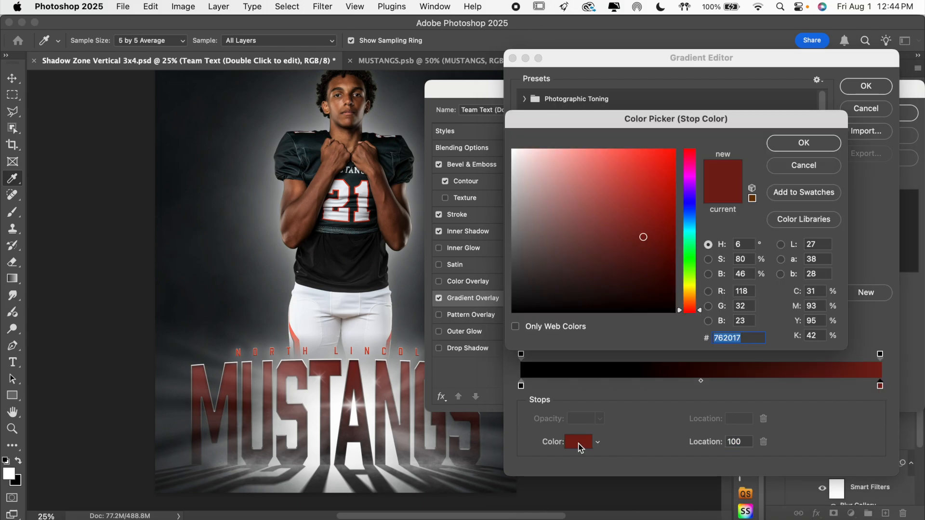
type("e44224")
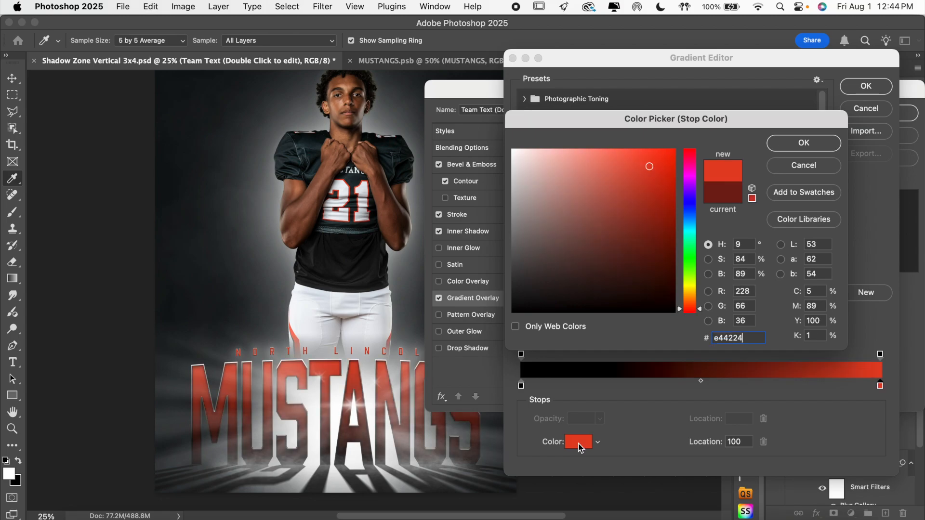
Darken the orange-red end stop to 9a2a16 and apply the gradient and layer style to the MUSTANGS text.
left_click(653, 201)
left_click_drag(654, 201, 653, 213)
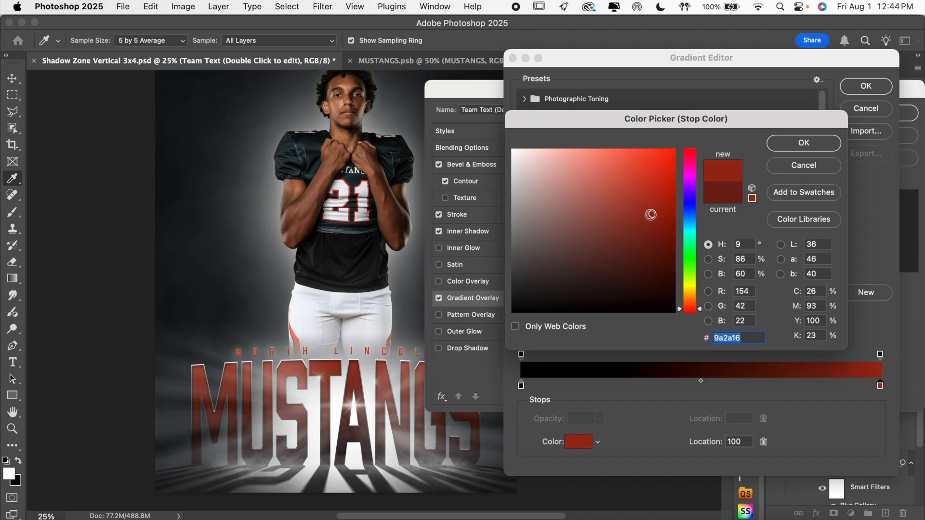
left_click(800, 144)
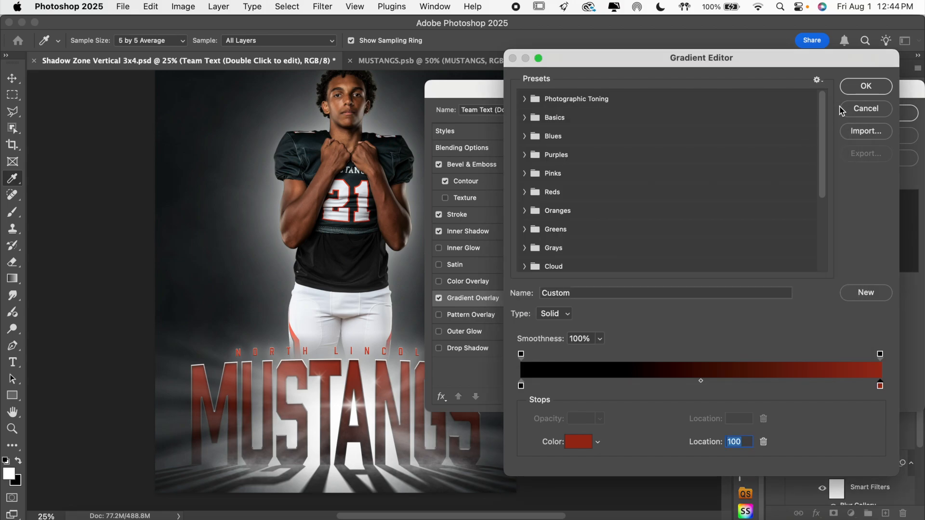
left_click(866, 85)
left_click(885, 113)
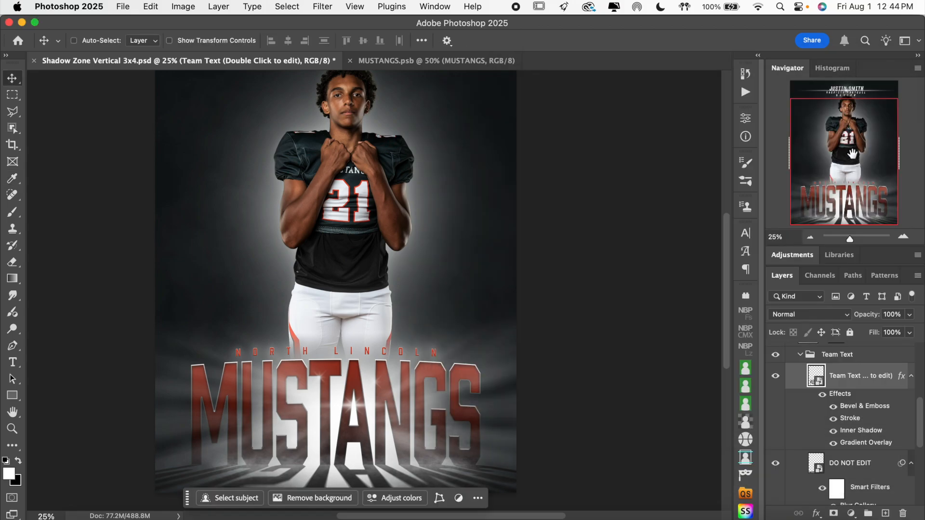
Check the whole poster, and collapse the Team Text and Bottom Text & Lights groups.
left_click(811, 238)
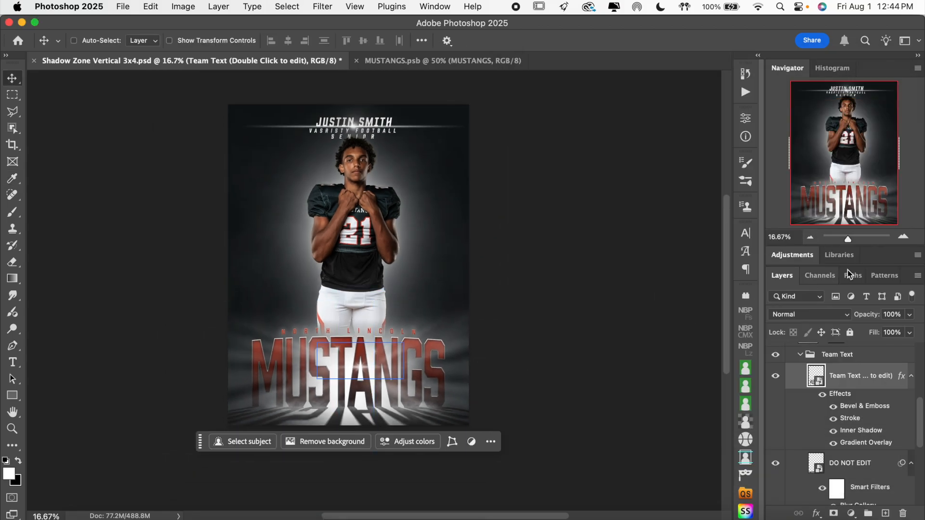
left_click(904, 237)
left_click(841, 355)
left_click(801, 355)
left_click(855, 404)
scroll(855, 404, "down", 5)
left_click(854, 404)
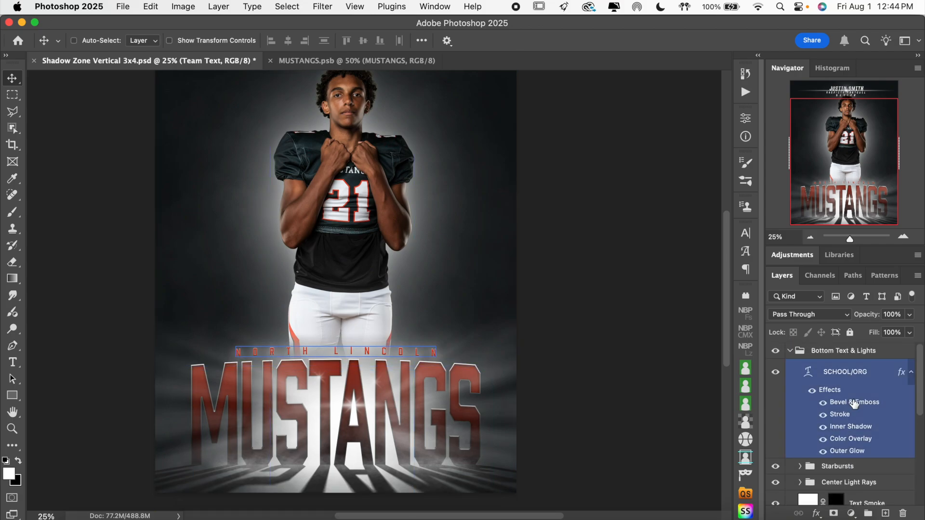
left_click(789, 352)
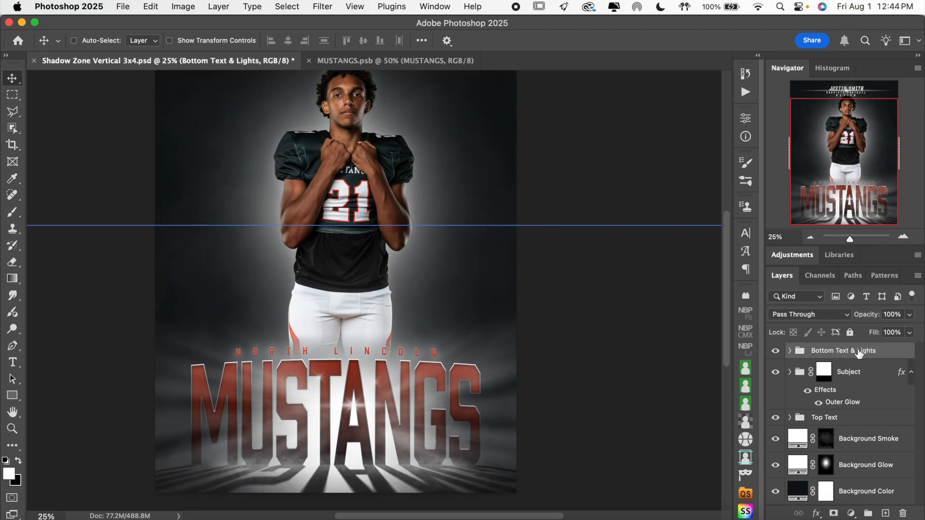
left_click(188, 110, "super")
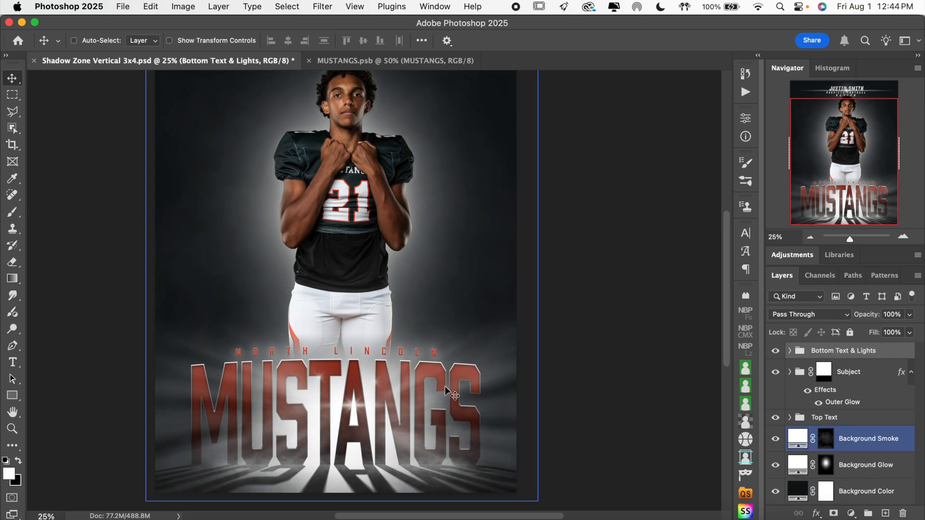
Scale the Bottom Text & Lights group down proportionally to about 90.7%, keeping it centered horizontally at the poster's bottom.
key("super+t")
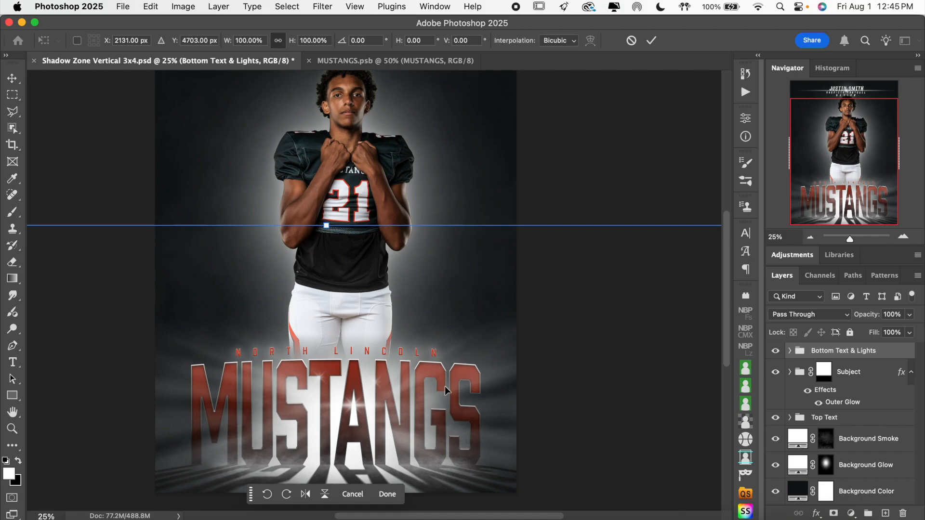
left_click_drag(326, 225, 330, 258)
left_click_drag(335, 349, 335, 334)
scroll(336, 335, "down", 3)
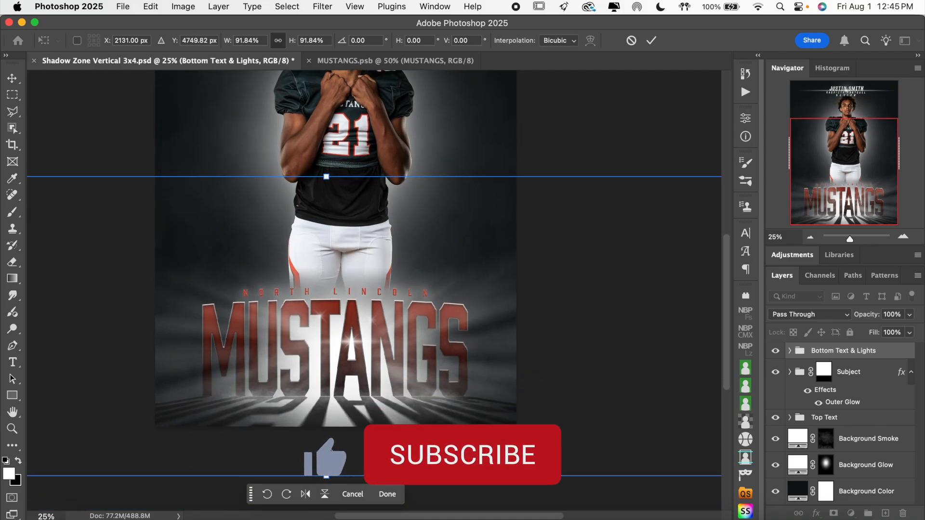
left_click_drag(328, 474, 328, 470)
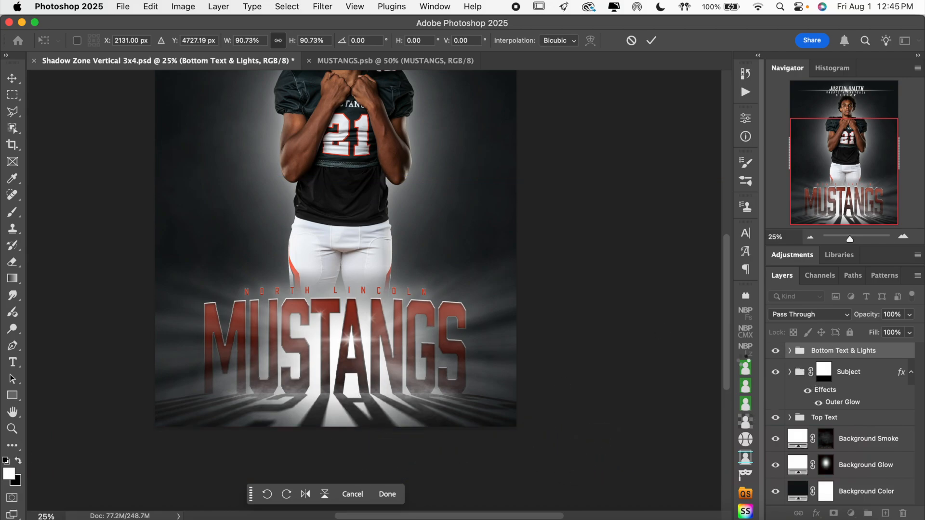
Expand the Bottom Text & Lights group and compare the poster with the Center Light Rays group hidden and shown.
left_click(790, 351)
scroll(848, 420, "down", 3)
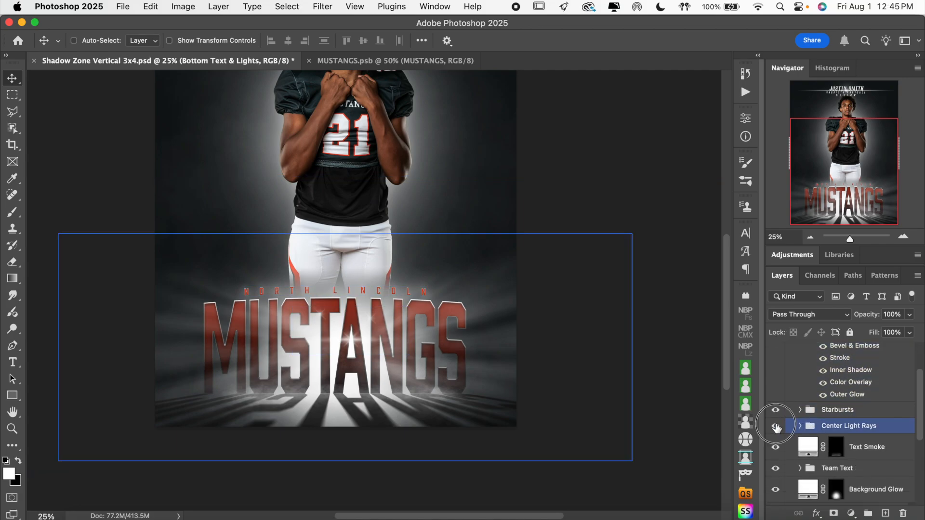
left_click(776, 426)
left_click(776, 426)
Stretch the Text Smoke layer's mask outward on both sides to about 116% width so it extends past the MUSTANGS text.
scroll(819, 414, "down", 2)
left_click(863, 432)
left_click(877, 418)
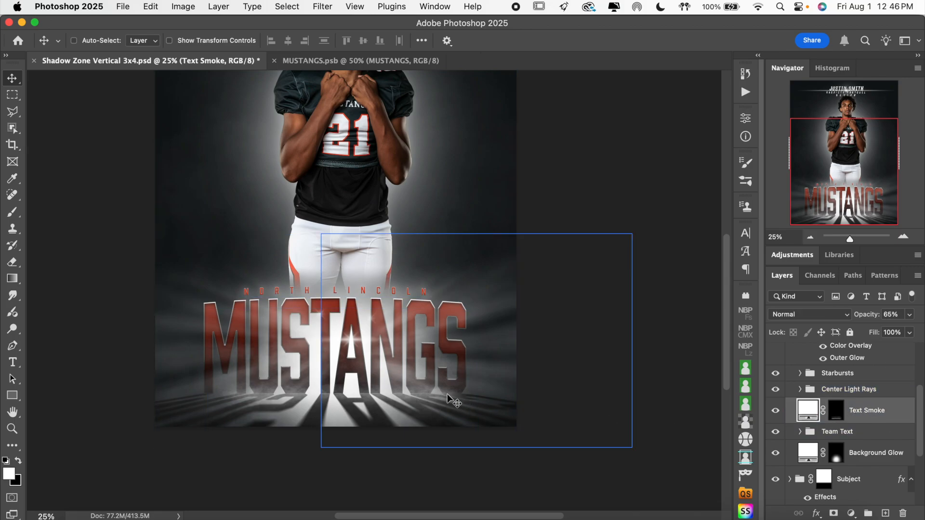
left_click_drag(291, 395, 382, 398)
left_click(837, 412)
key("super+t")
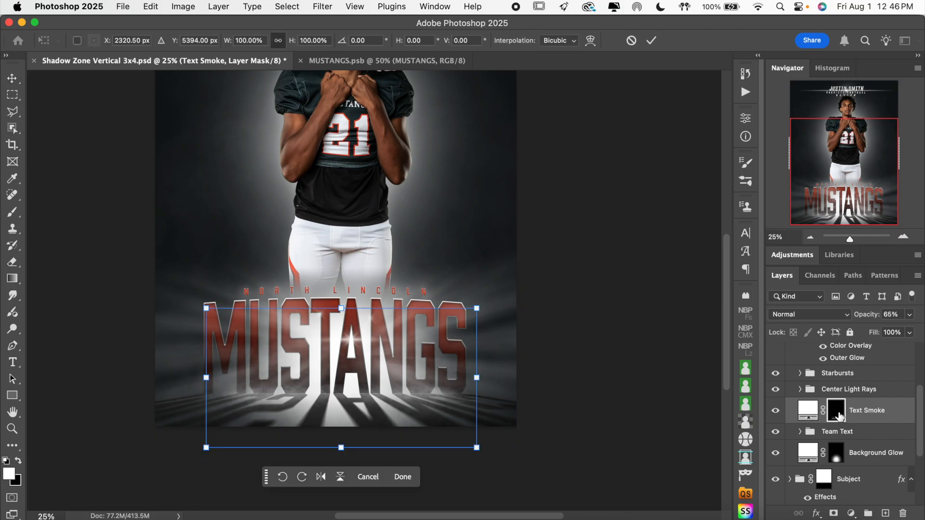
left_click_drag(477, 378, 492, 378)
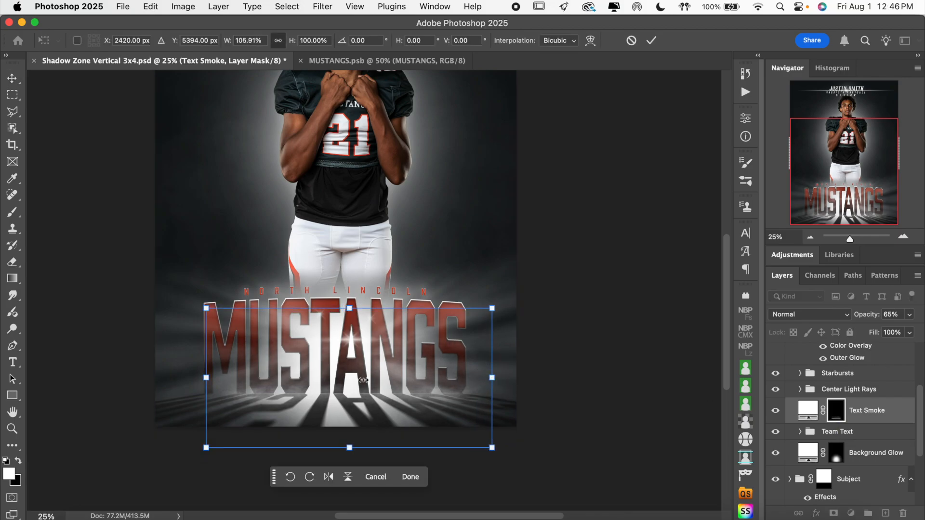
left_click_drag(206, 378, 187, 376)
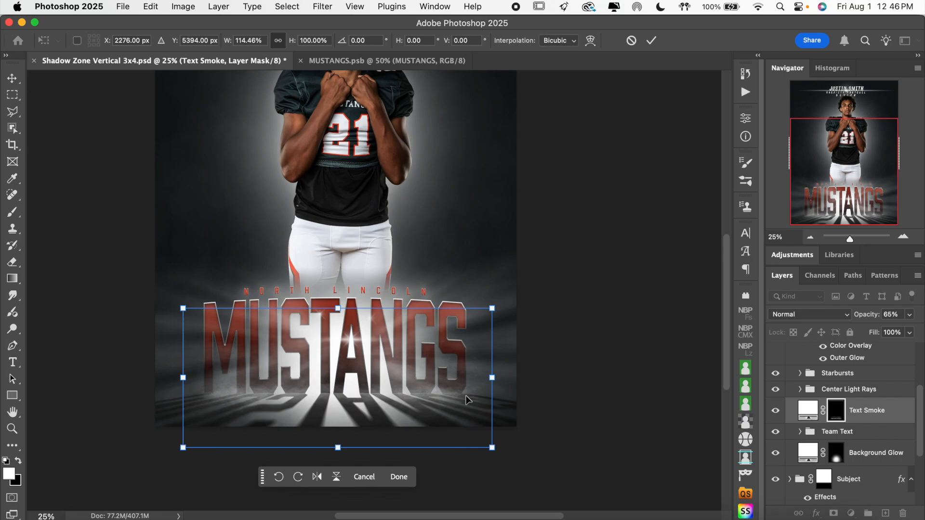
left_click_drag(183, 377, 178, 377)
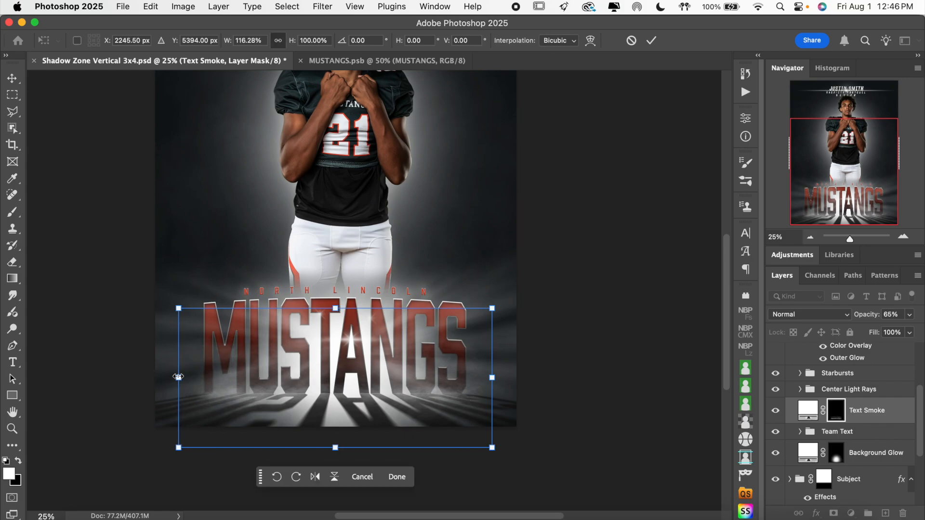
left_click(652, 40)
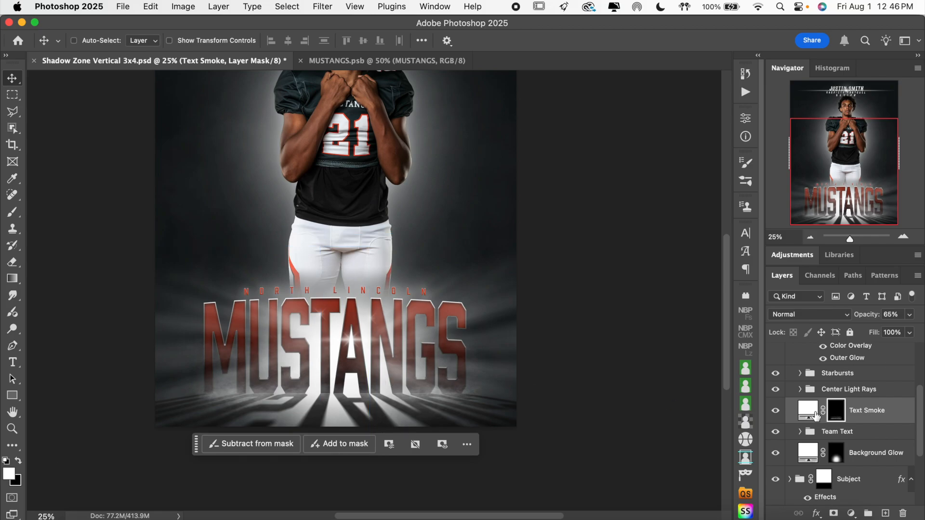
Widen the Background Glow layer in the Bottom Text & Lights group to about 118% and lower its upper edge slightly.
left_click(837, 458)
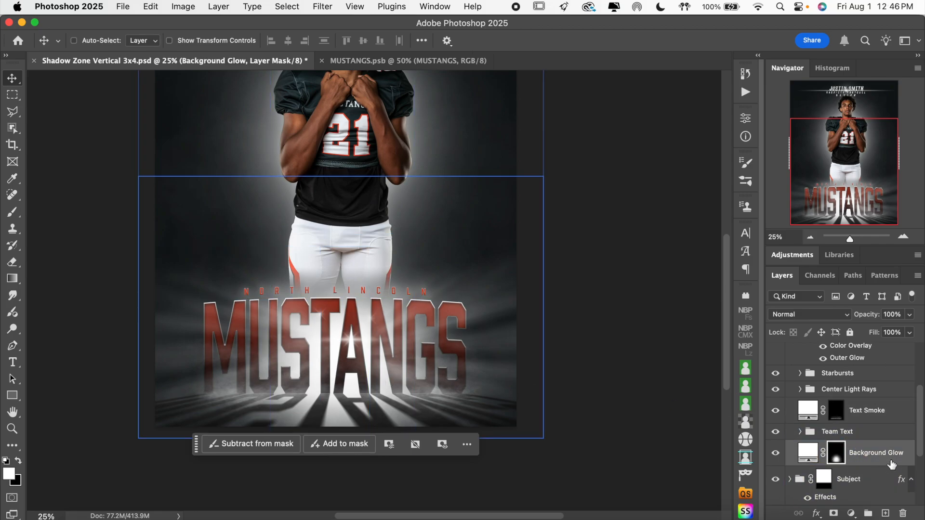
key("super+2")
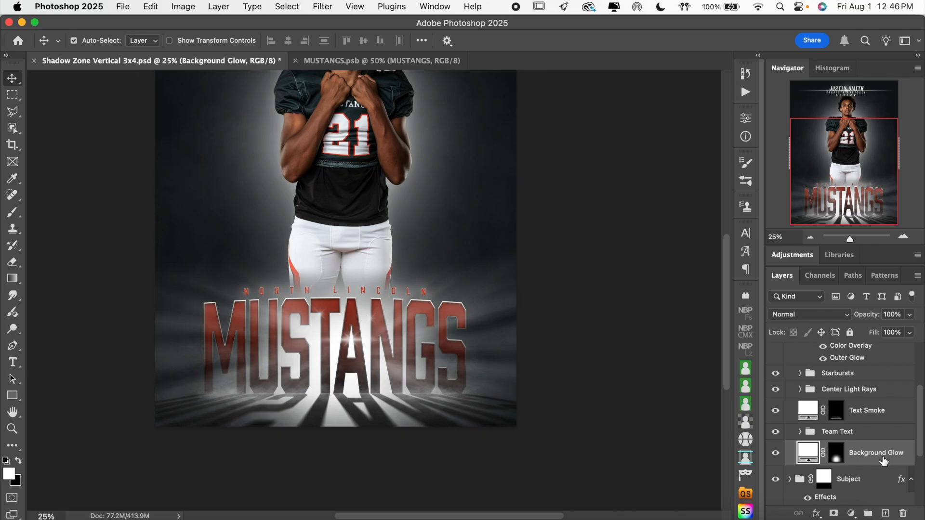
key("super+t")
left_click_drag(544, 307, 573, 308)
left_click_drag(139, 307, 99, 302)
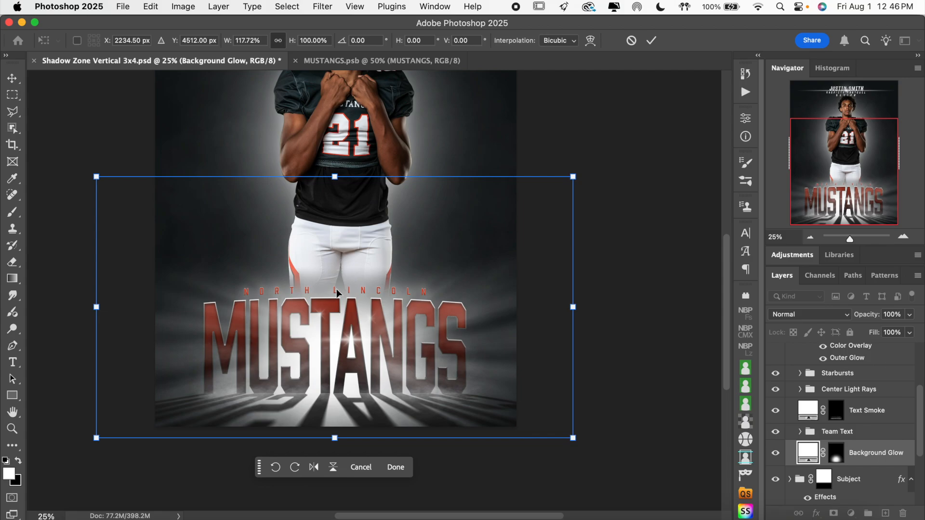
left_click_drag(334, 176, 335, 181)
left_click(651, 40)
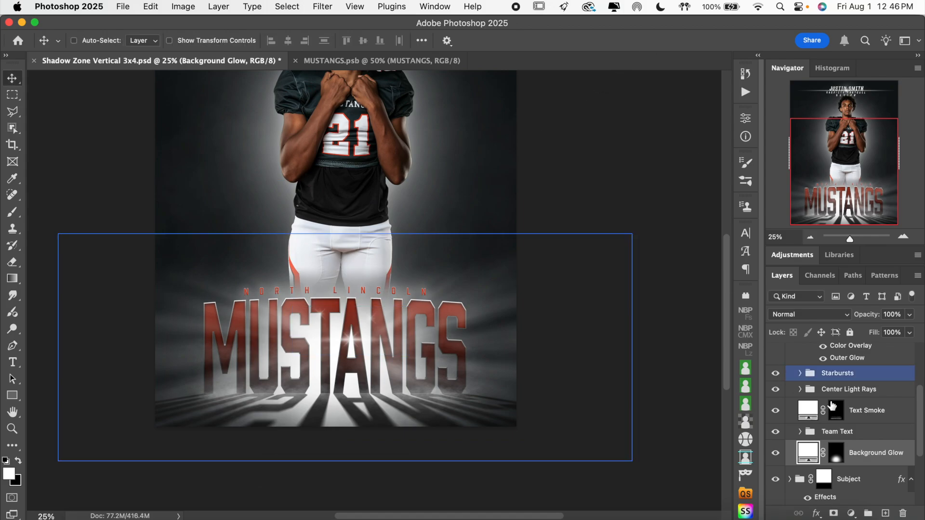
Select the Bottom Text & Lights group, check the whole poster, and collapse the group.
left_click(852, 413)
scroll(852, 413, "up", 1)
scroll(852, 414, "up", 3)
left_click(845, 372)
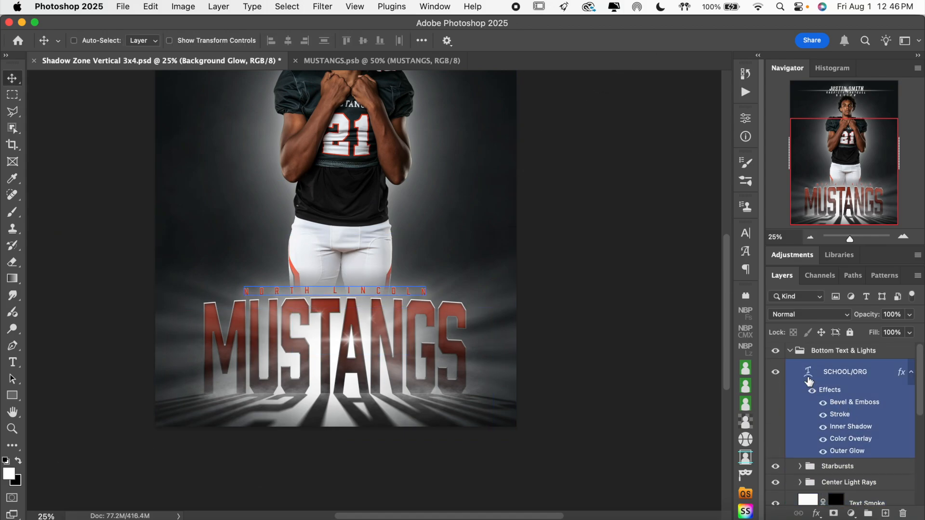
left_click(794, 355)
key("super+semicolon")
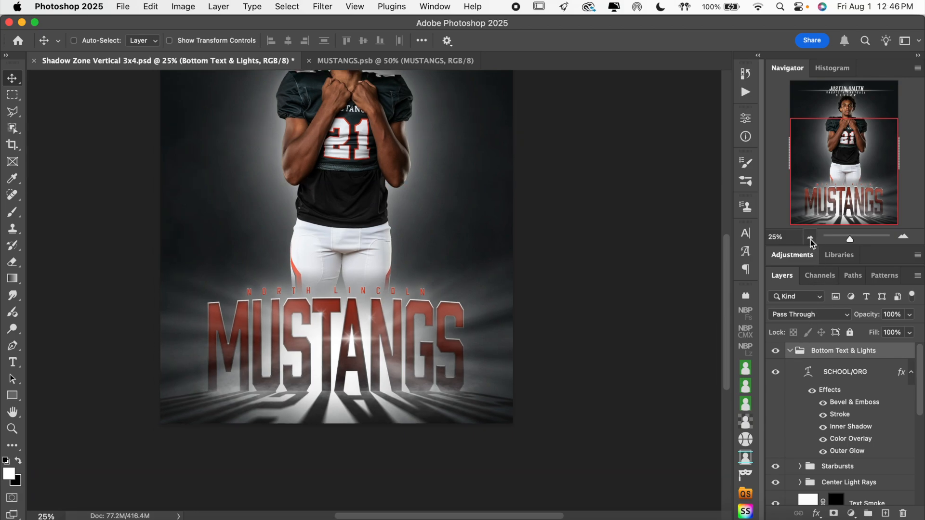
left_click(810, 237)
scroll(623, 302, "up", 1)
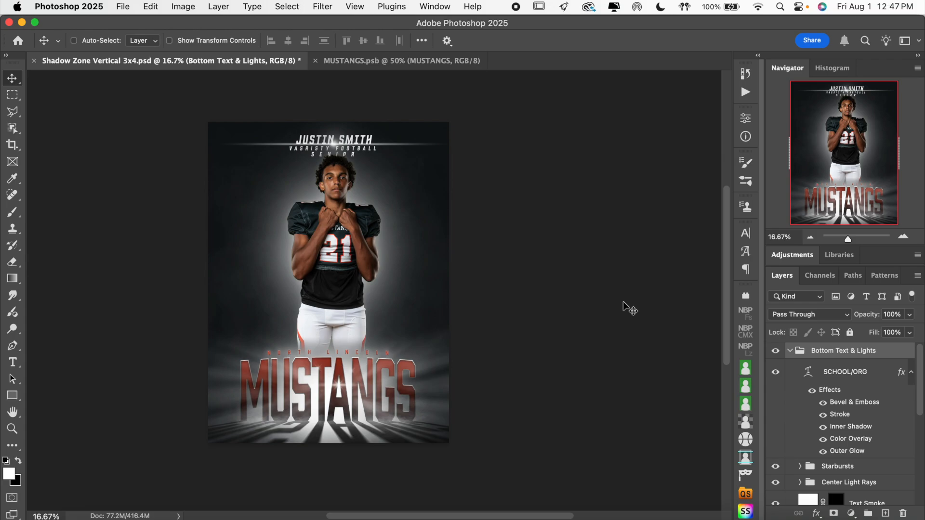
key("super+semicolon")
left_click(789, 351)
Examine the finished poster up close and as a whole.
left_click(849, 406)
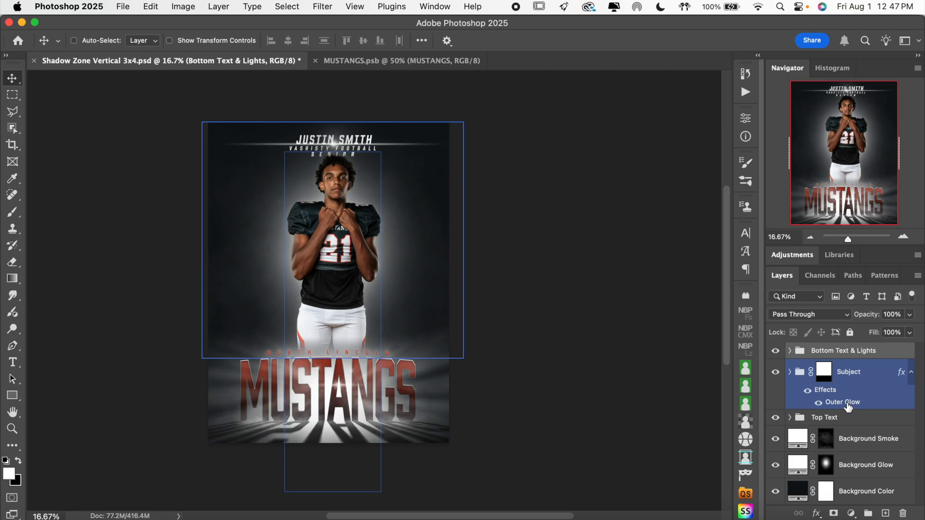
left_click(862, 441)
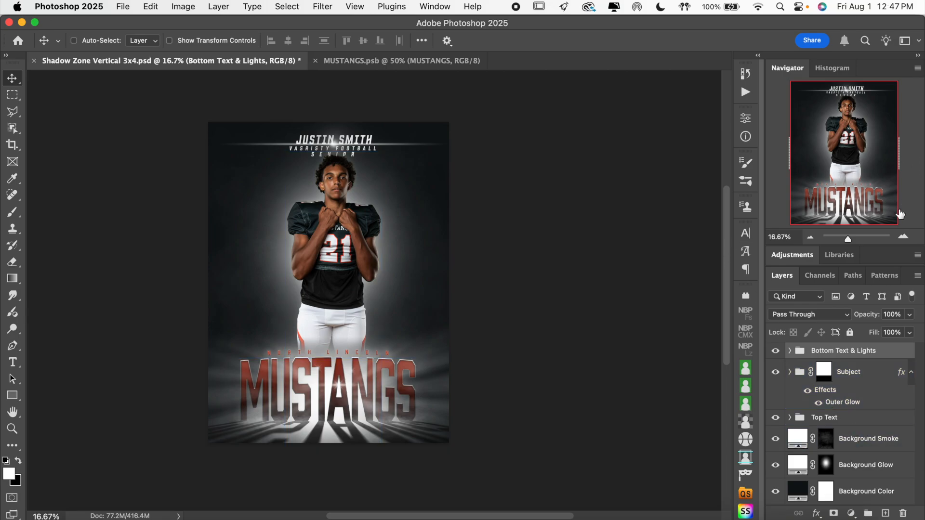
left_click(904, 238)
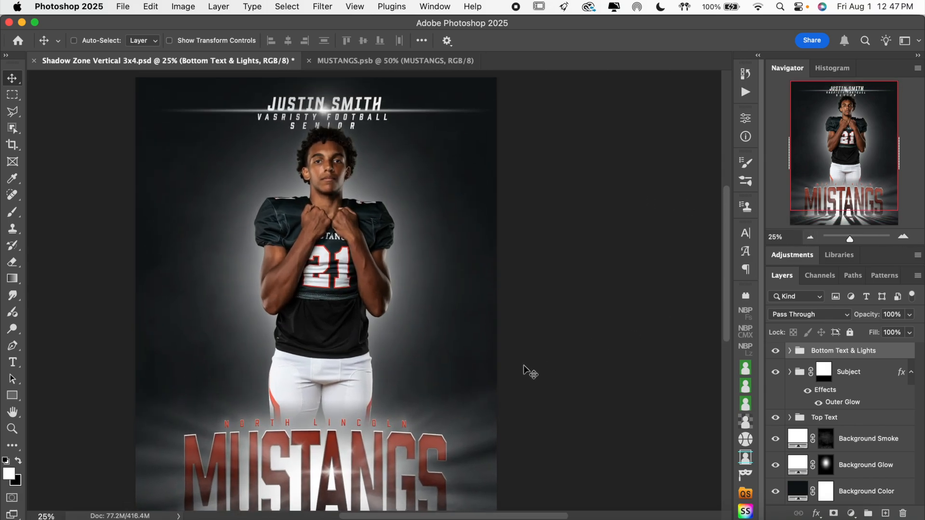
left_click(811, 237)
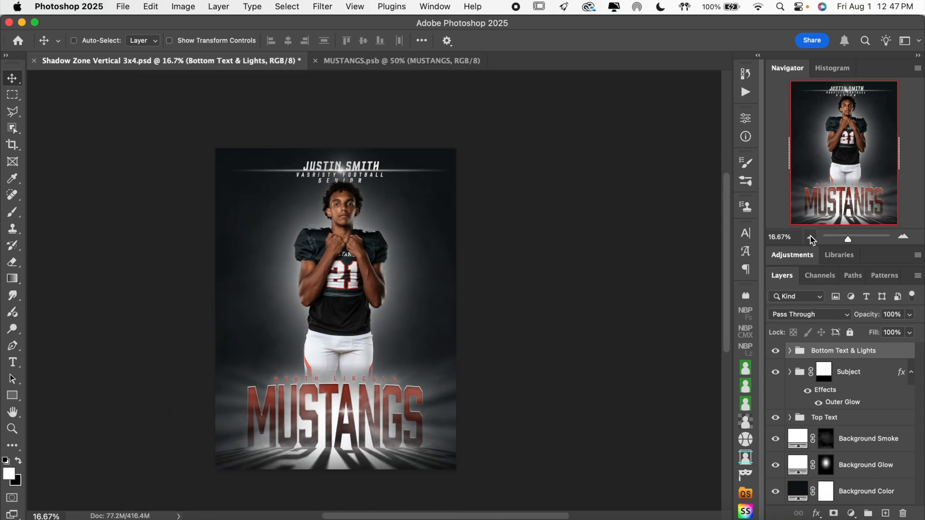
left_click(241, 165, "super")
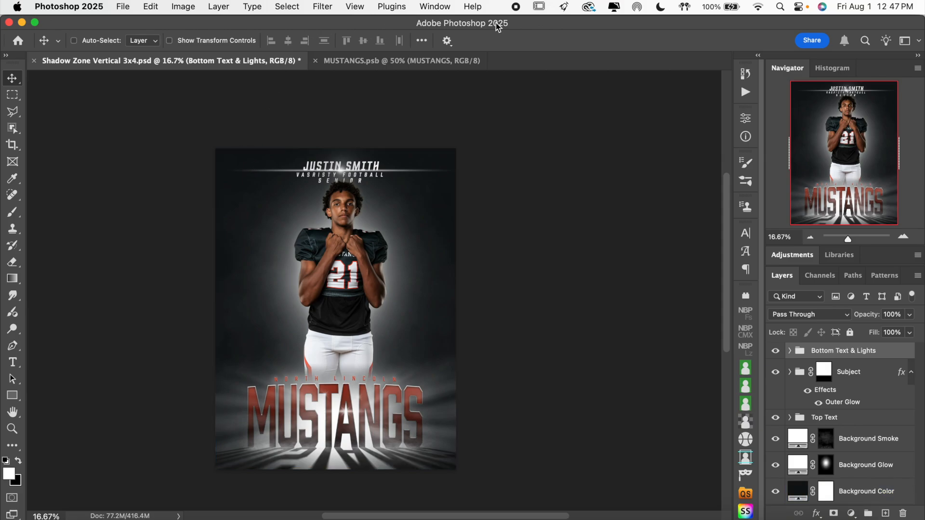